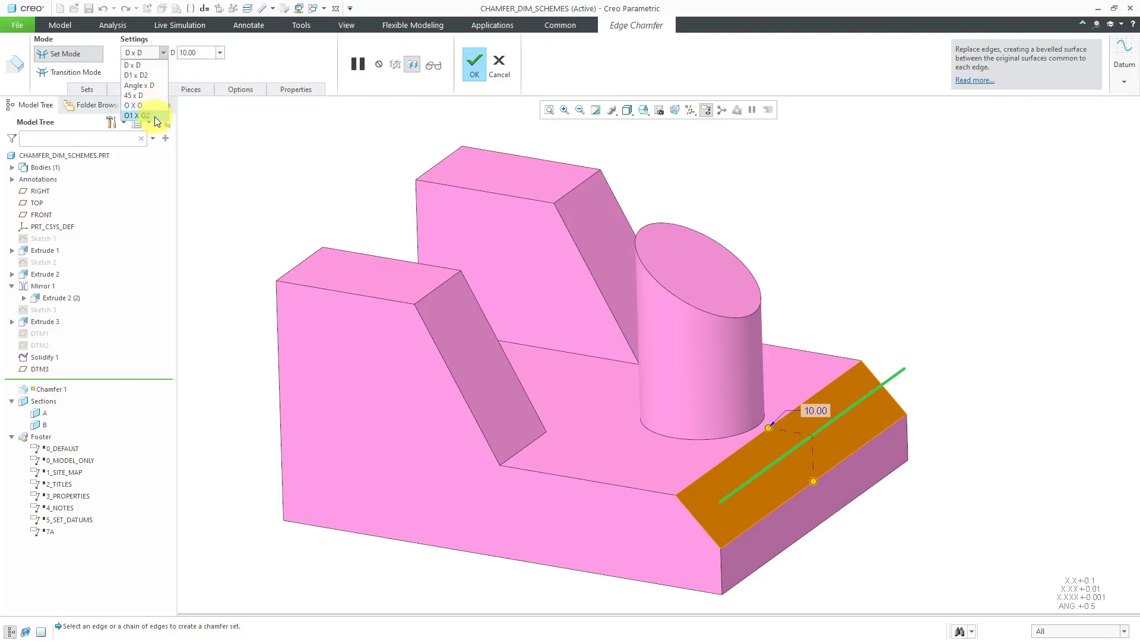
Hide the model tree to enlarge the graphics area.
click(13, 633)
click(12, 633)
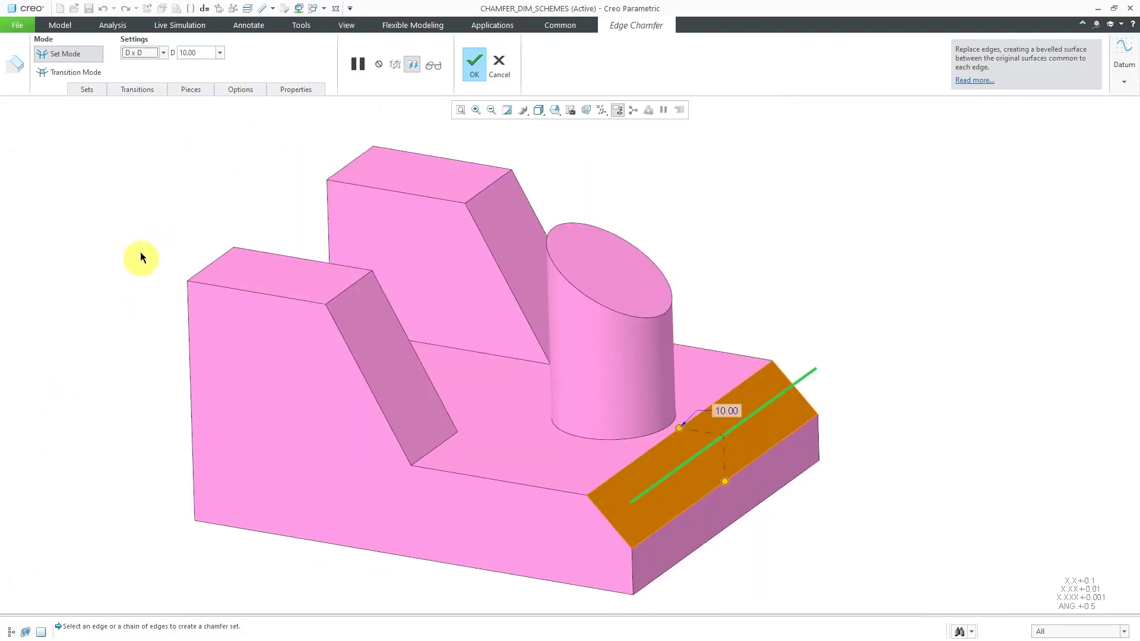
Try the Tangent Distance method for the front edge chamfer, check its dimension schemes, and restore Offset Surfaces.
click(83, 90)
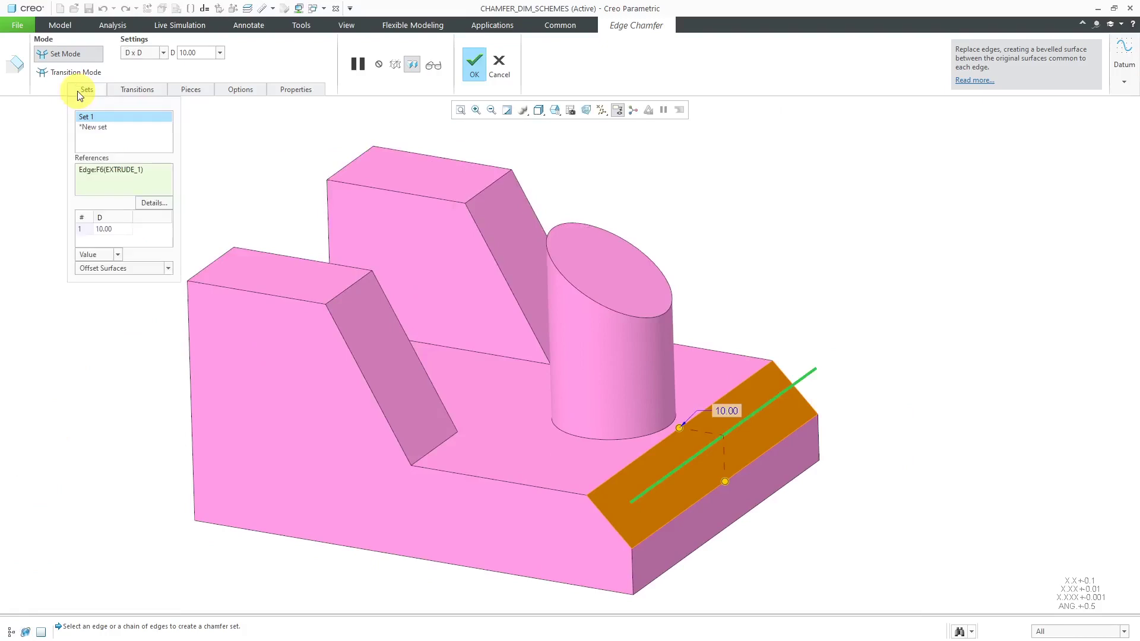
click(138, 269)
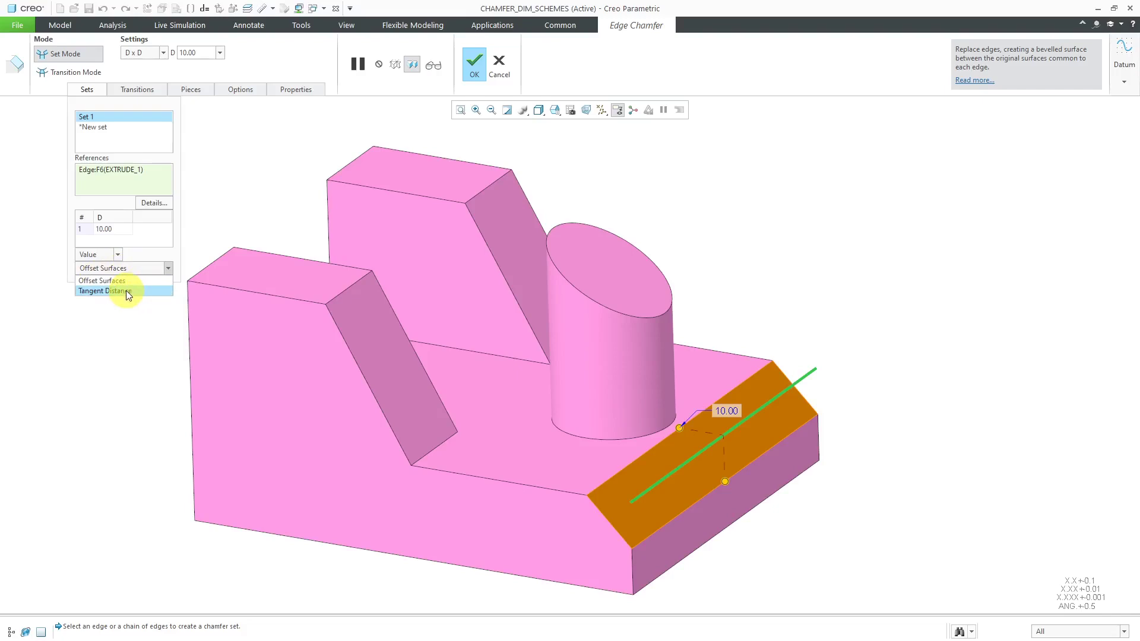
click(126, 290)
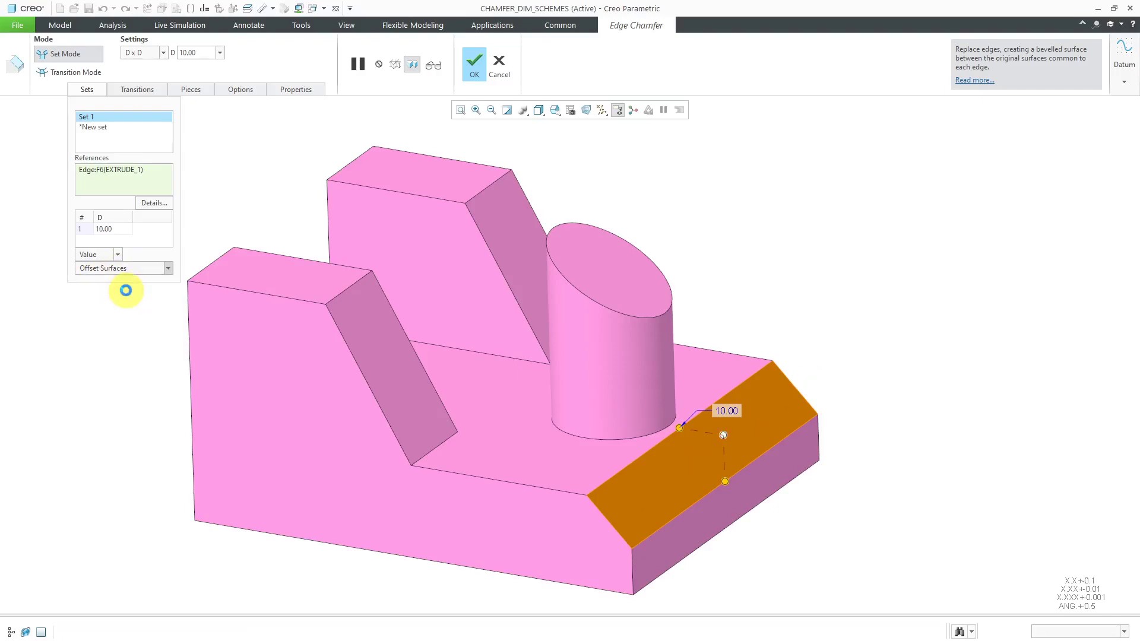
click(163, 53)
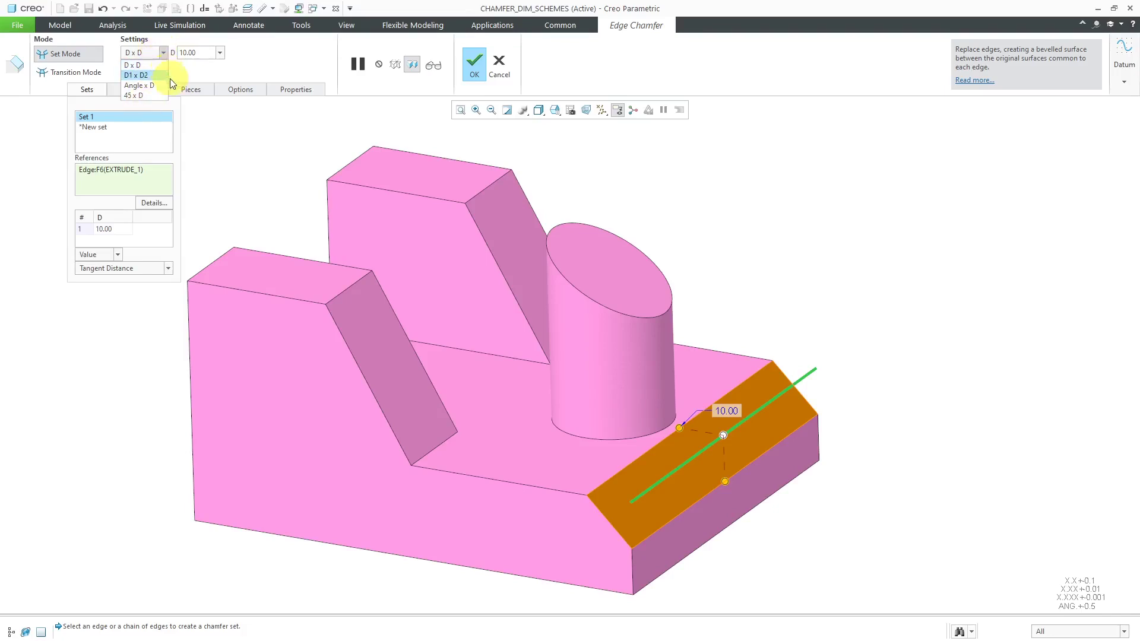
click(166, 269)
click(166, 269)
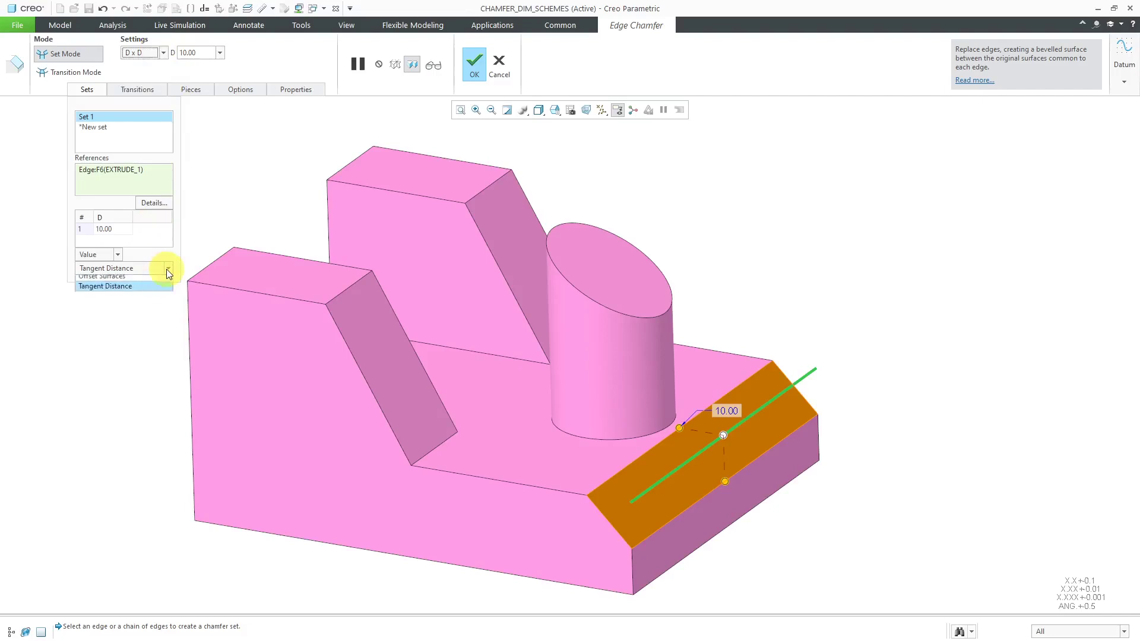
click(157, 279)
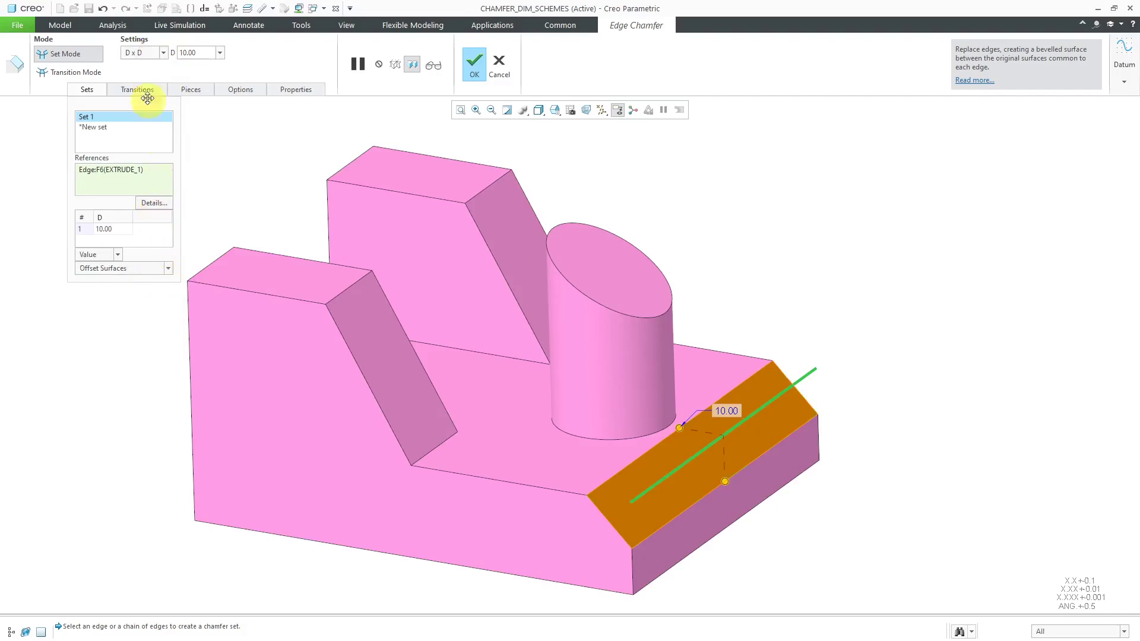
Try the O x O dimension scheme on the front edge chamfer and compare it with D x D.
click(148, 55)
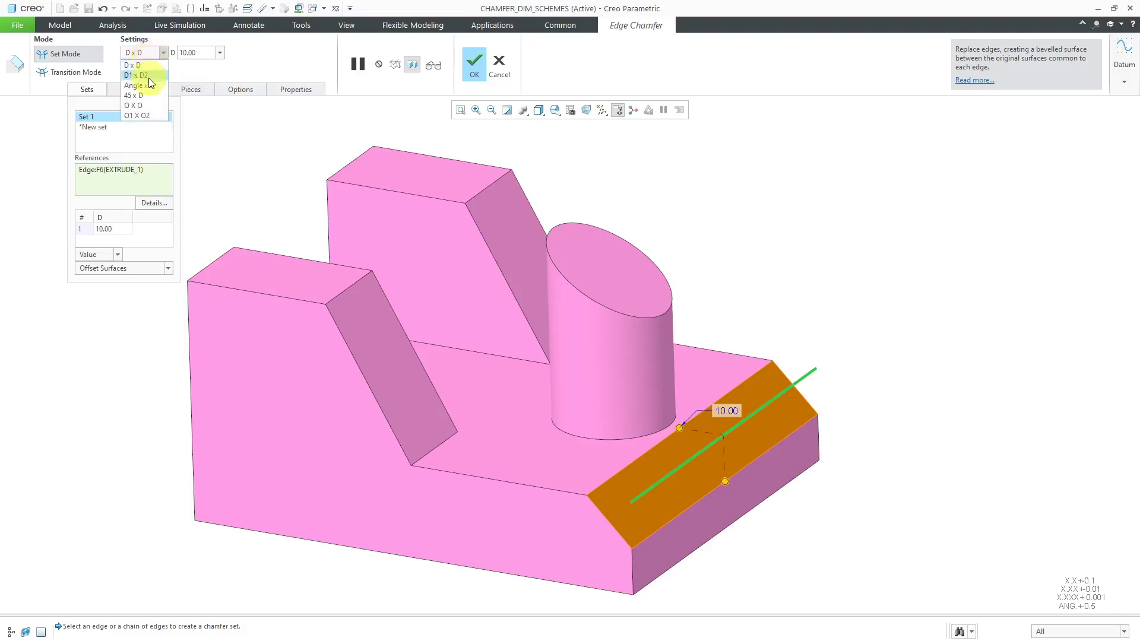
click(149, 104)
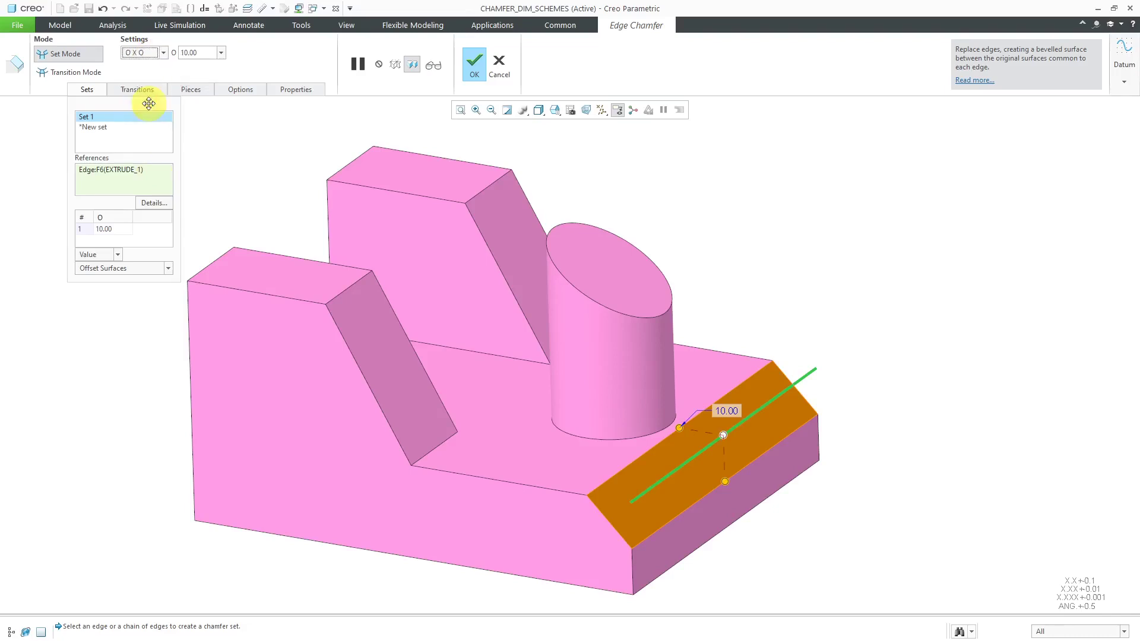
click(145, 52)
click(145, 62)
click(148, 52)
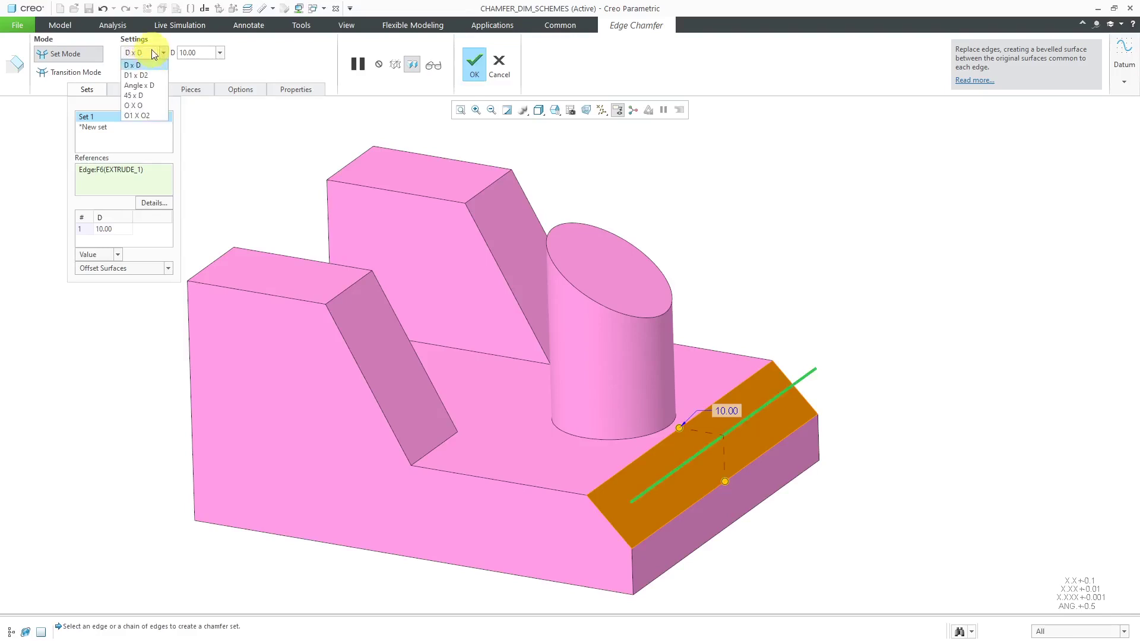
click(150, 104)
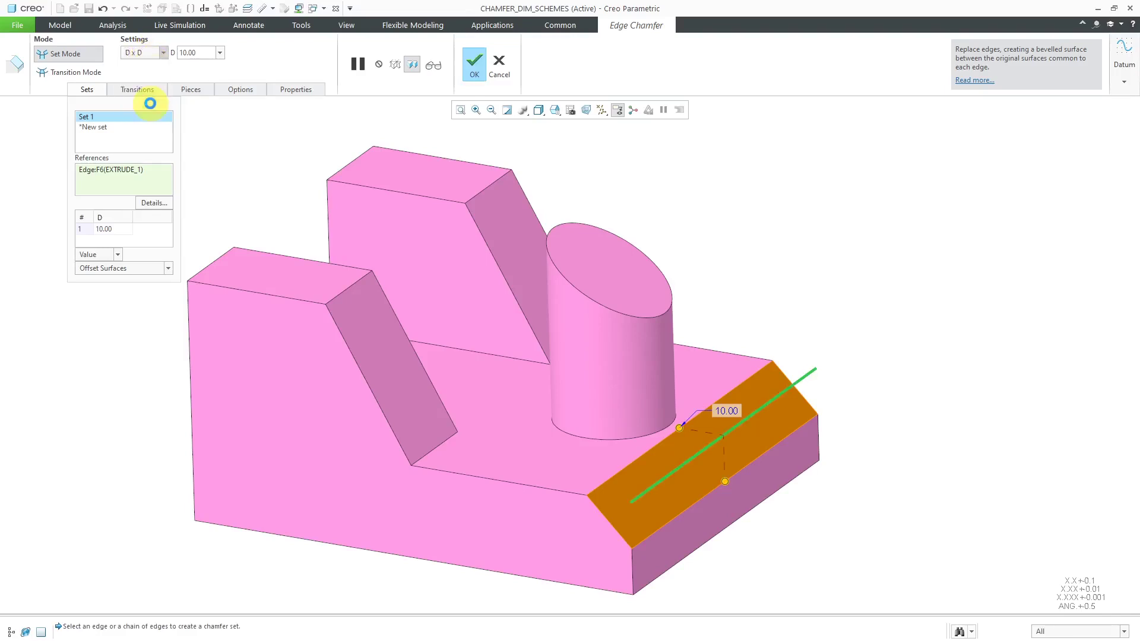
Set the front edge chamfer's dimension scheme to D x D and complete the chamfer.
click(149, 52)
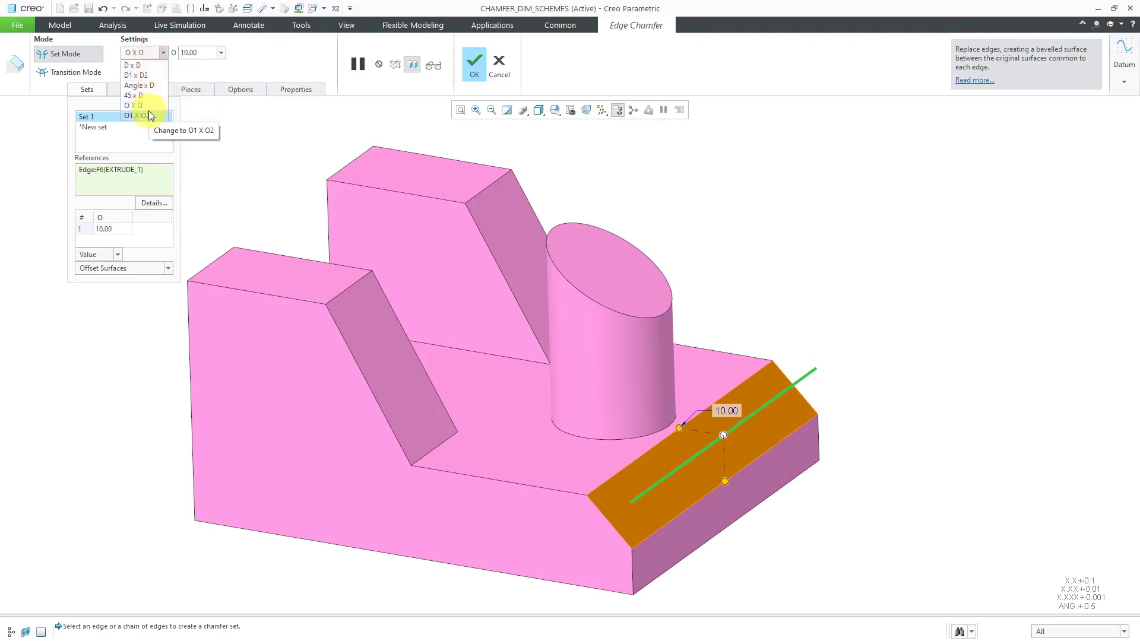
click(138, 64)
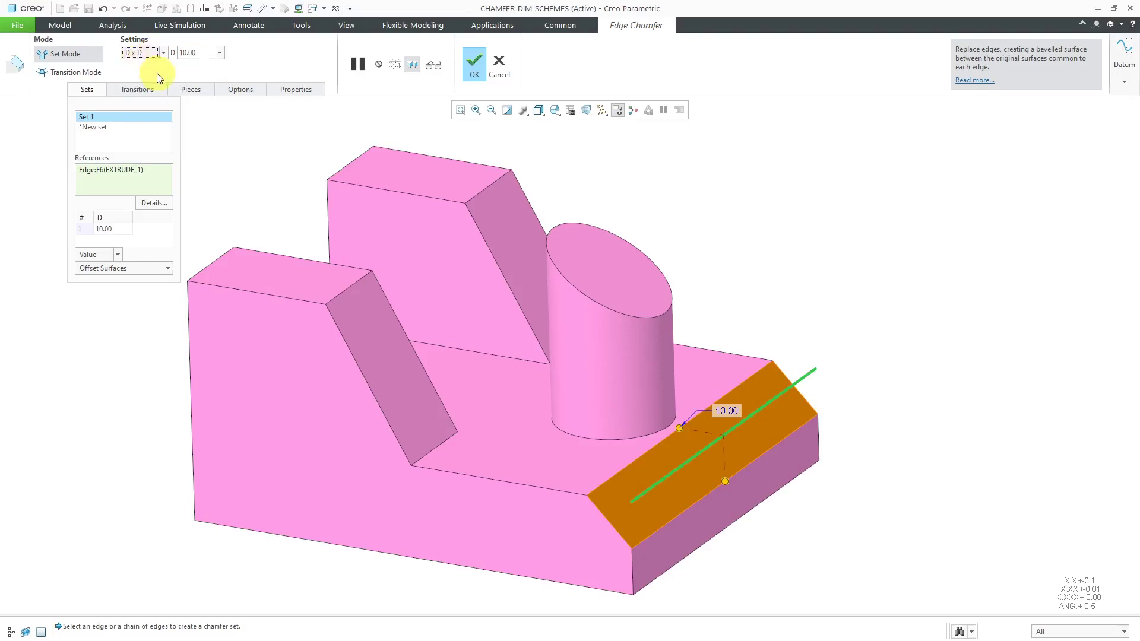
middle_click(221, 147)
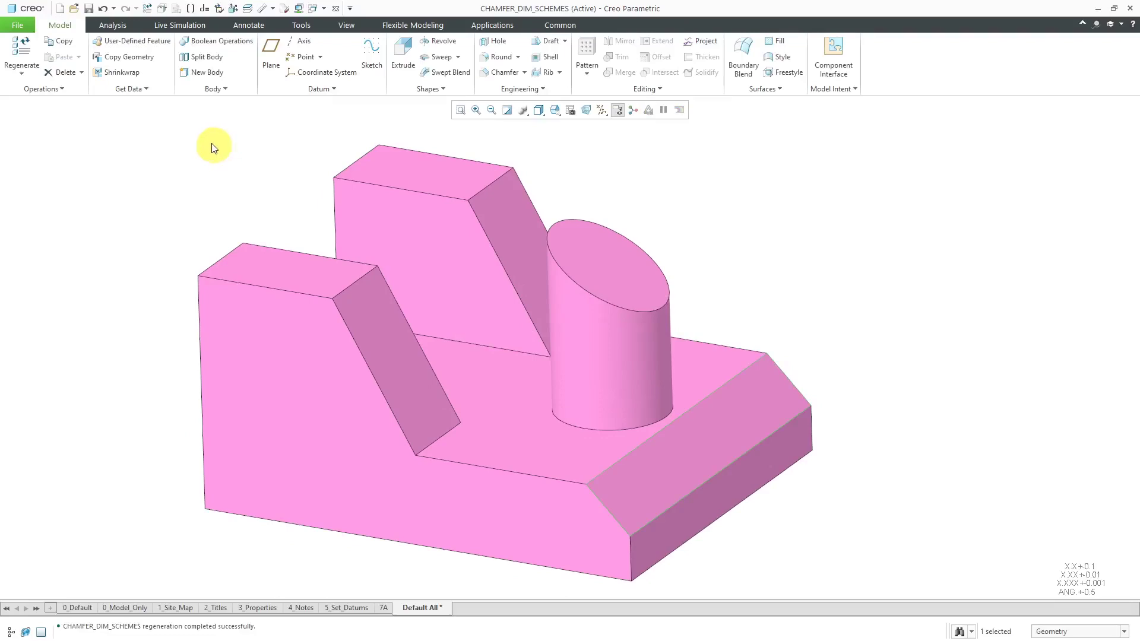
click(130, 177)
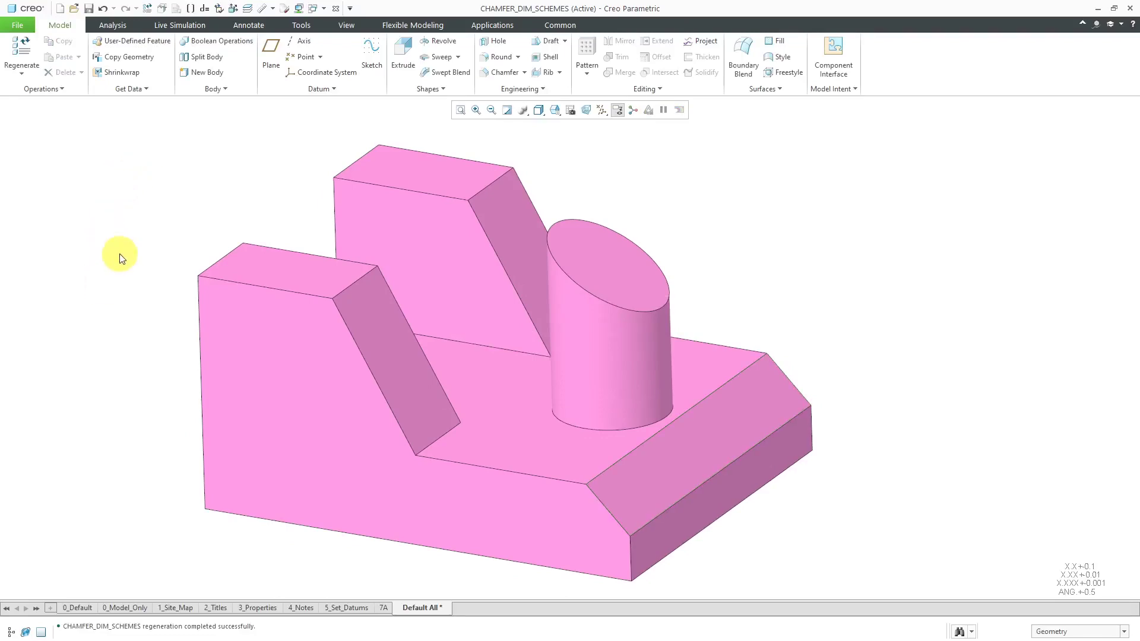
Start an edge chamfer where the near block's top meets its sloped face and examine the available dimension schemes.
scroll(119, 252, down, 2)
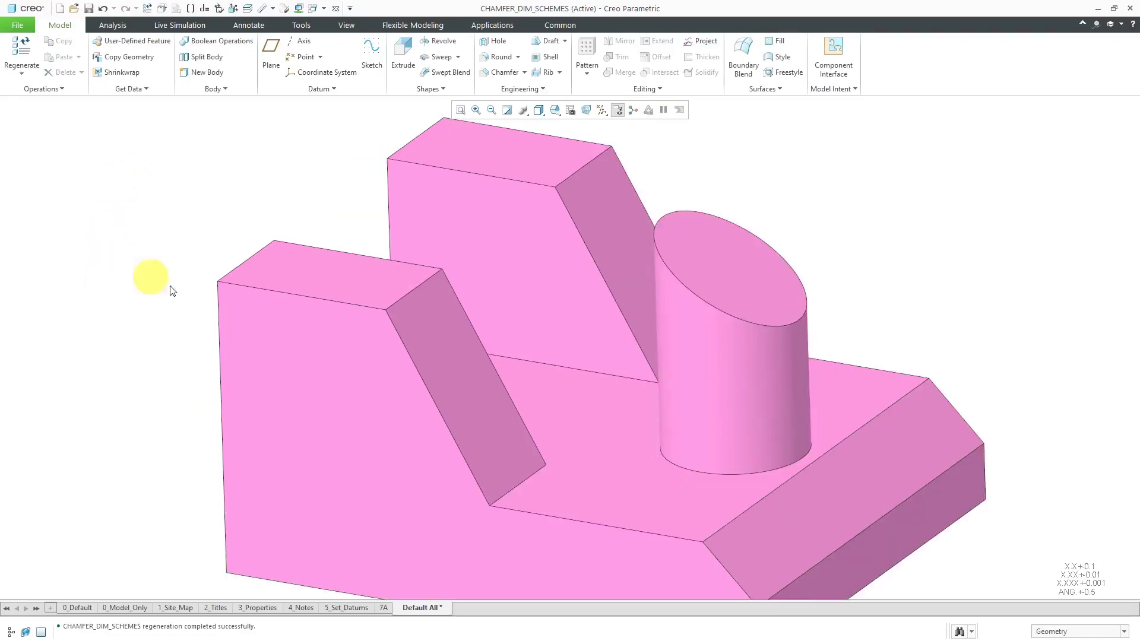
click(404, 297)
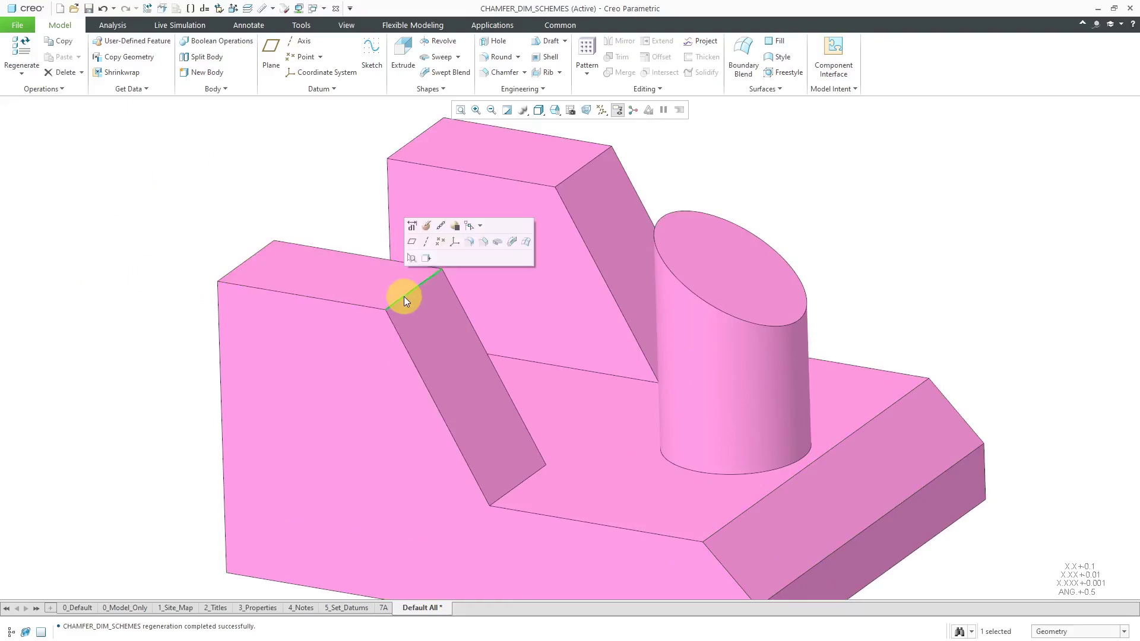
click(482, 241)
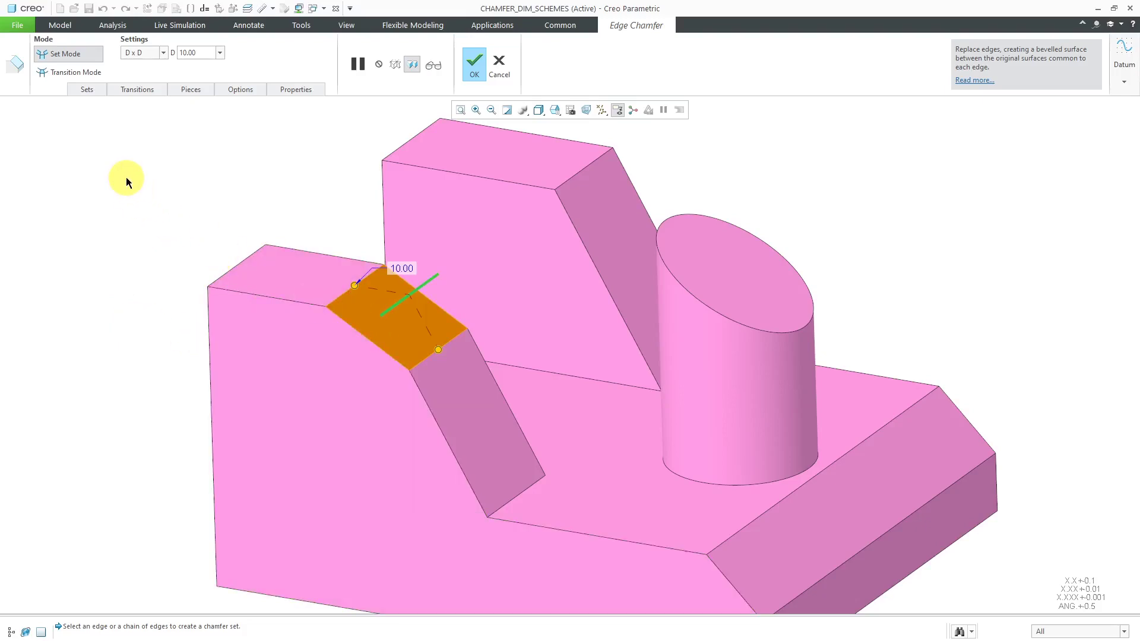
click(163, 52)
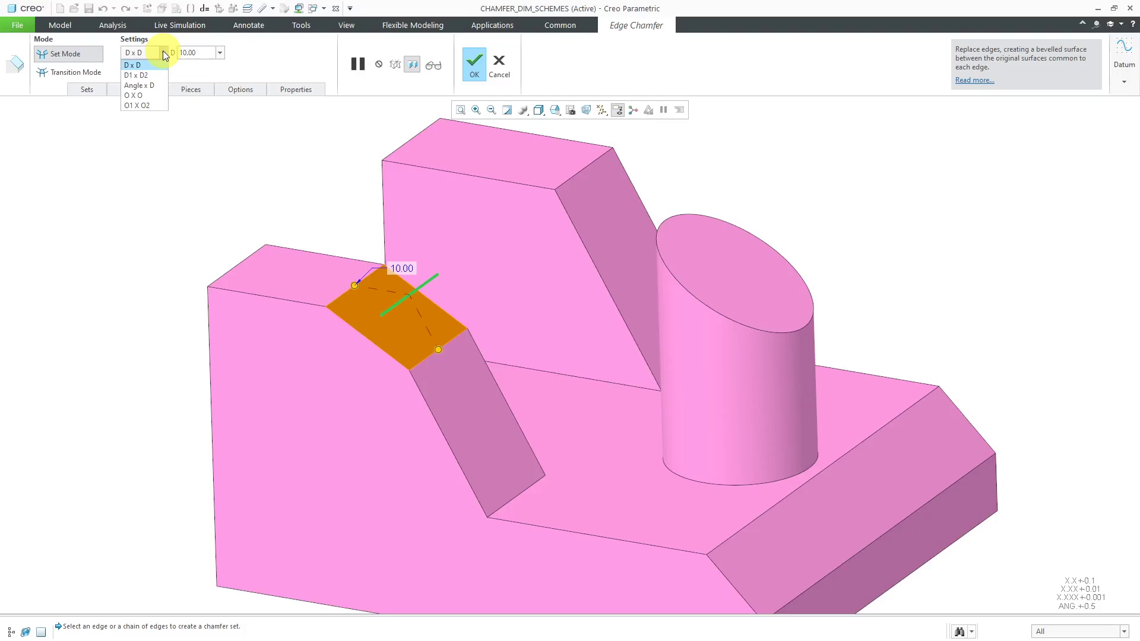
click(163, 52)
Switch the block's chamfer to Tangent Distance to examine its dimension schemes, and discard the chamfer.
click(91, 90)
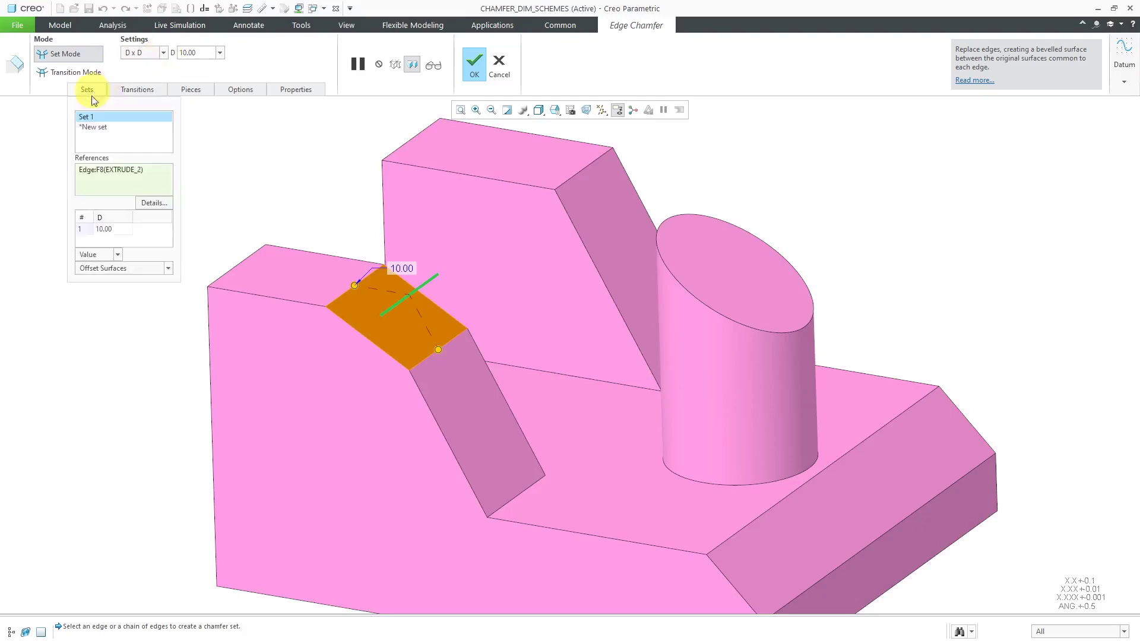
click(99, 269)
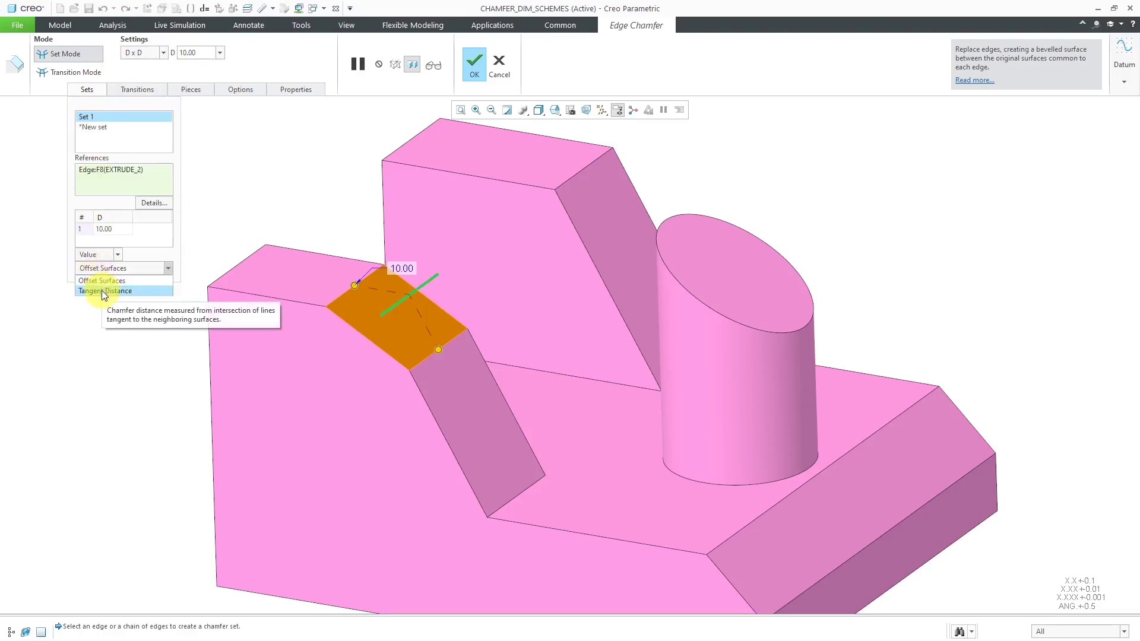
click(101, 290)
click(164, 52)
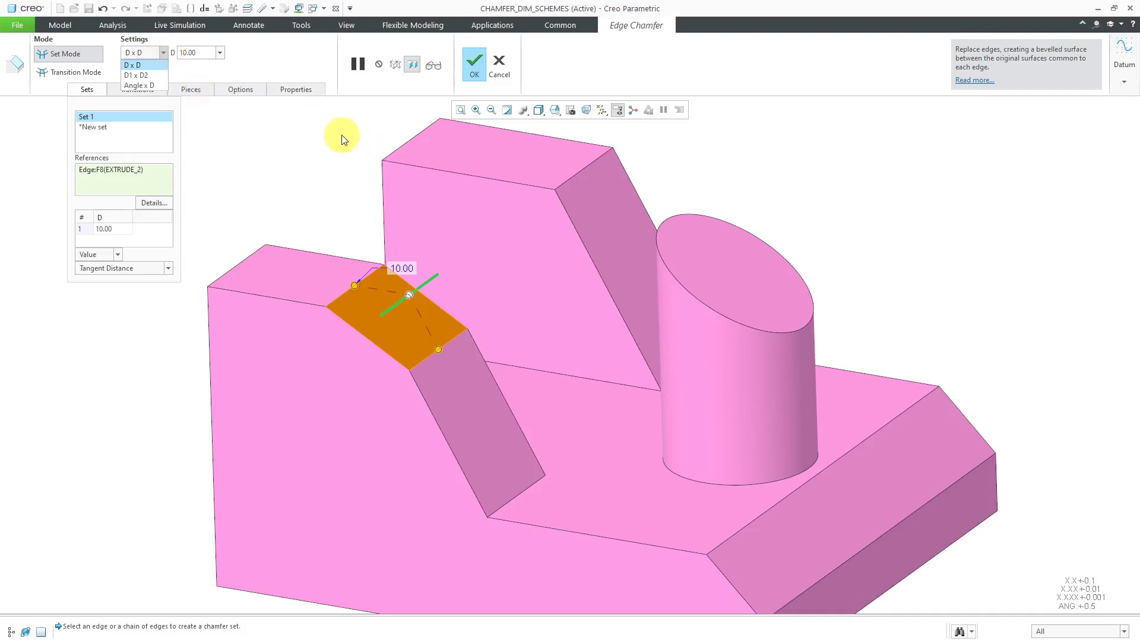
click(501, 68)
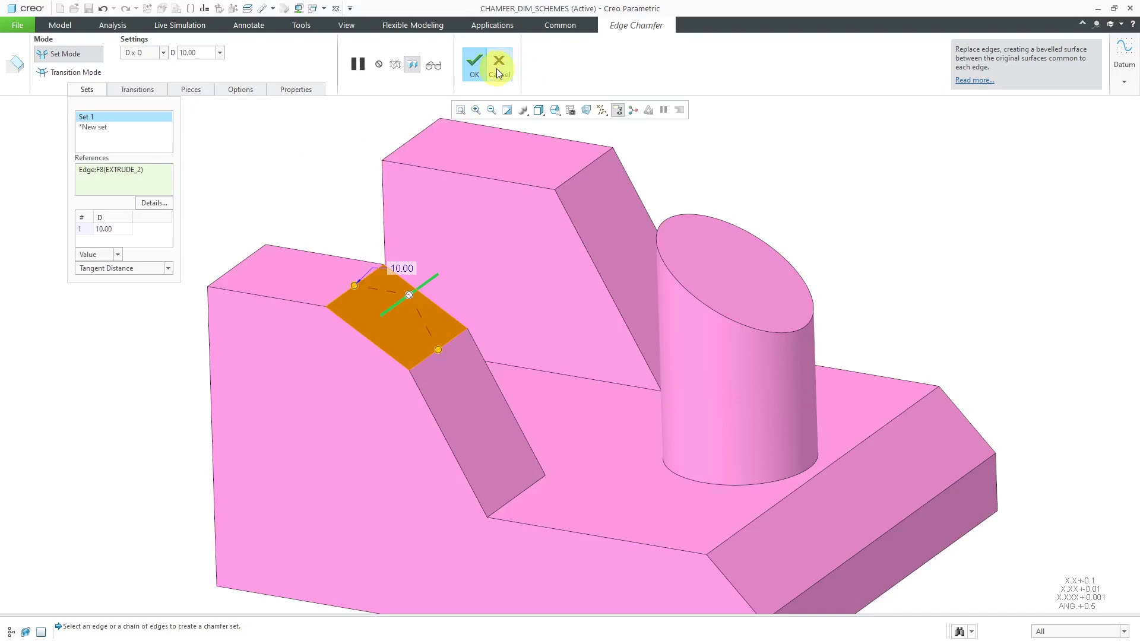
click(498, 72)
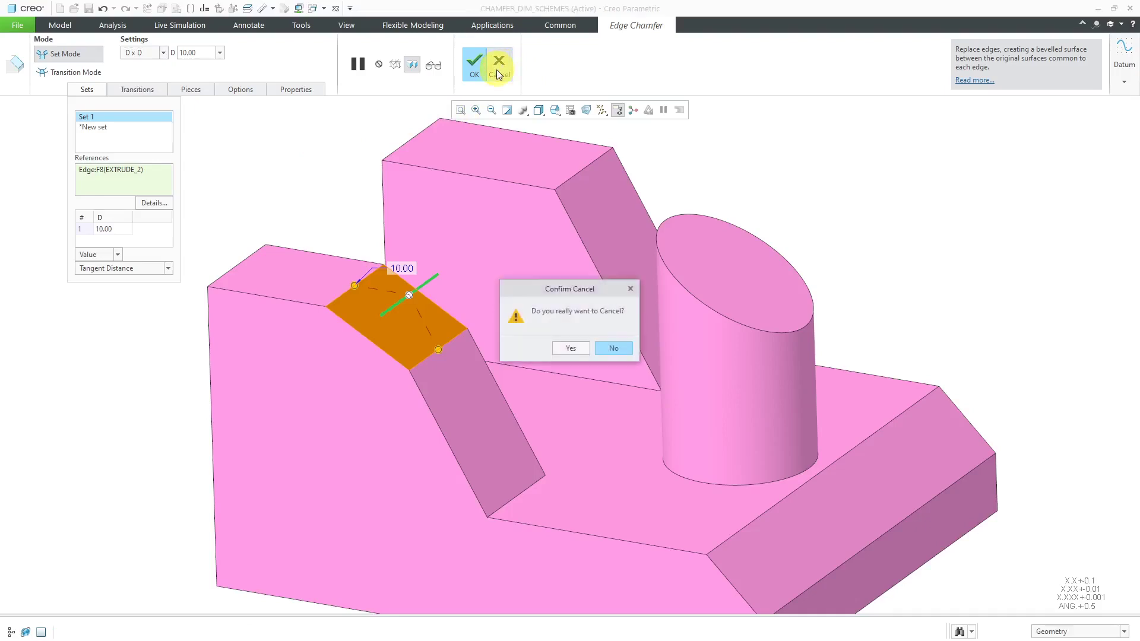
click(575, 350)
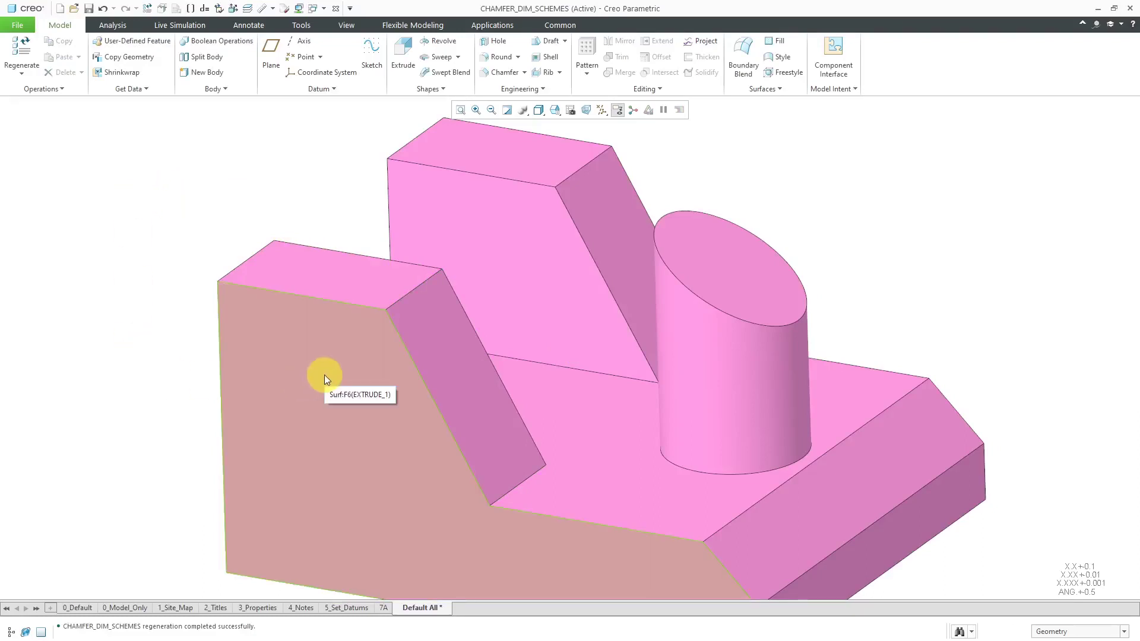
Create a sketch on the part's large side face, adding the near block's top and sloped surfaces as references.
click(324, 375)
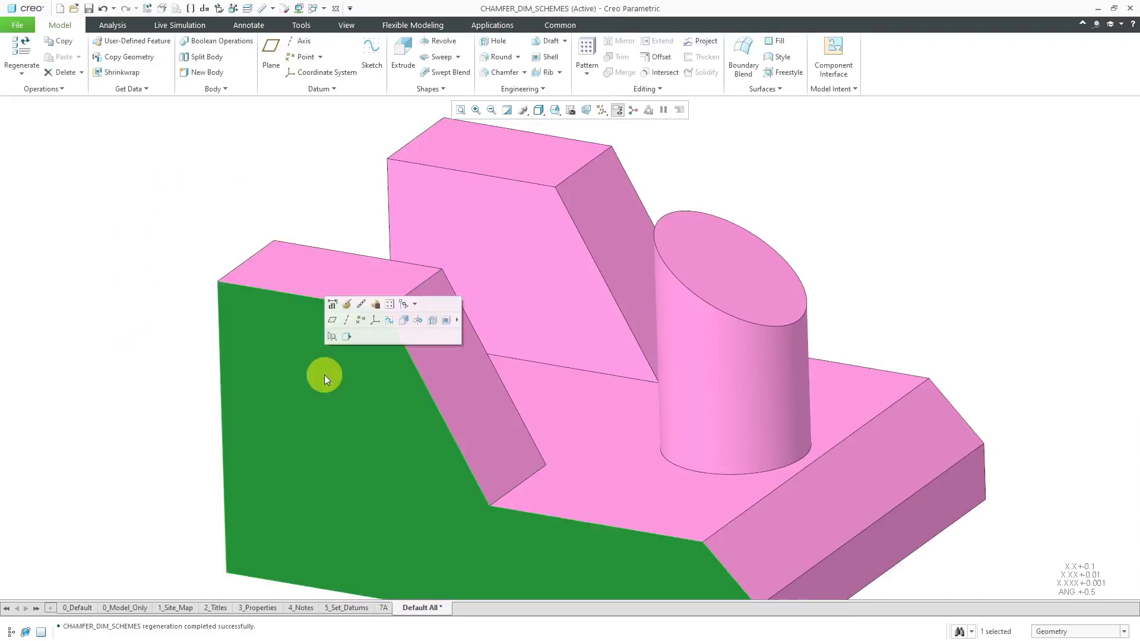
click(388, 323)
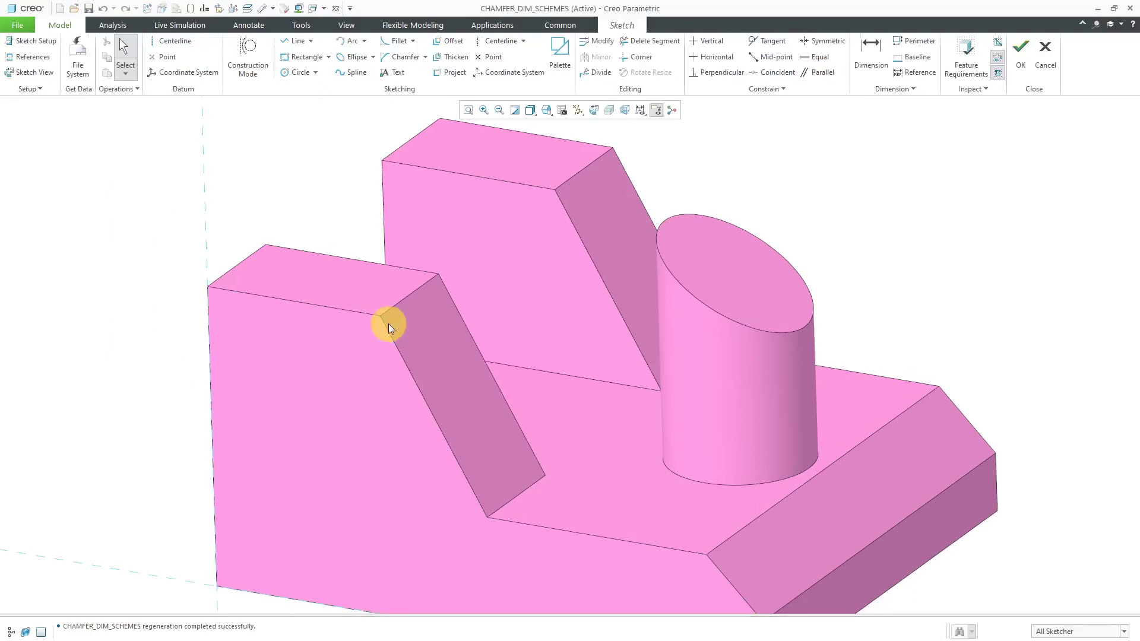
right_click(262, 147)
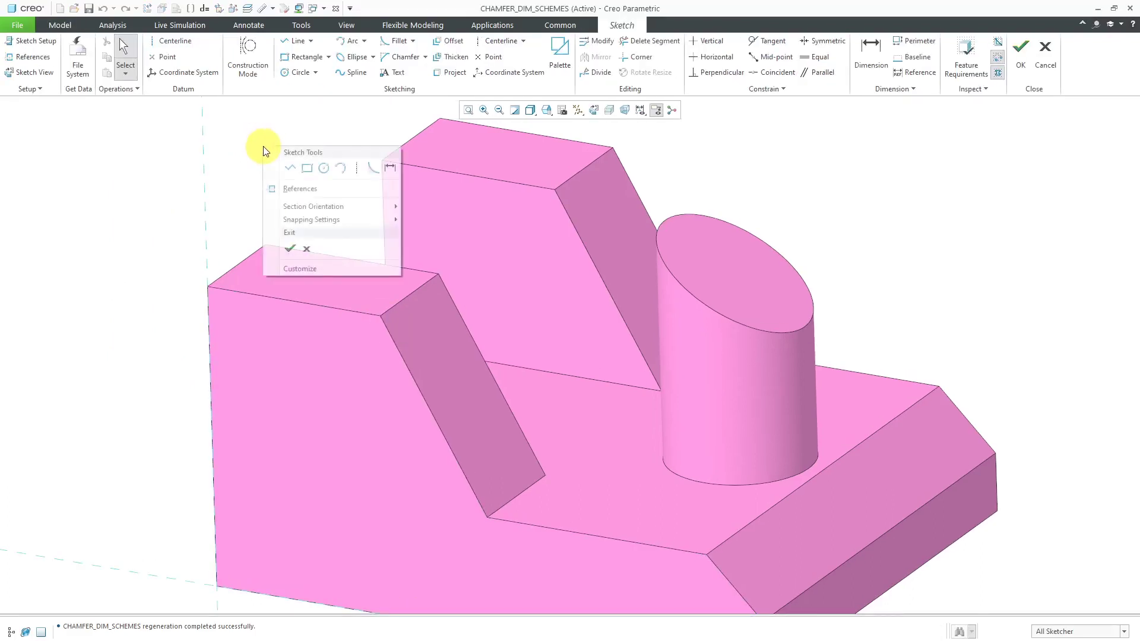
click(299, 188)
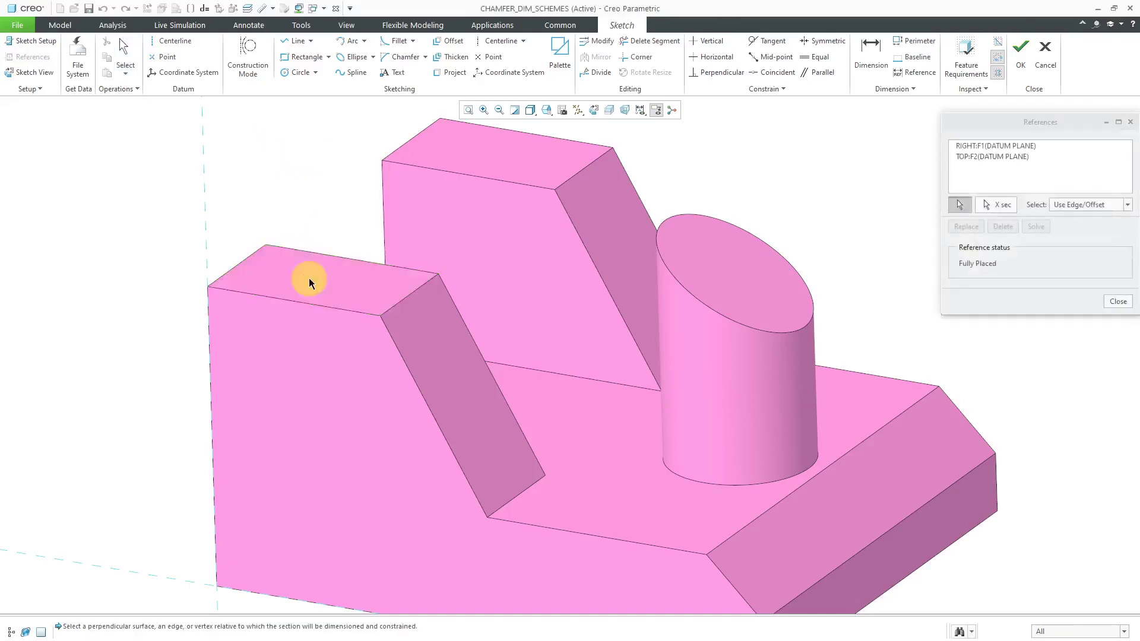
click(309, 278)
click(430, 365)
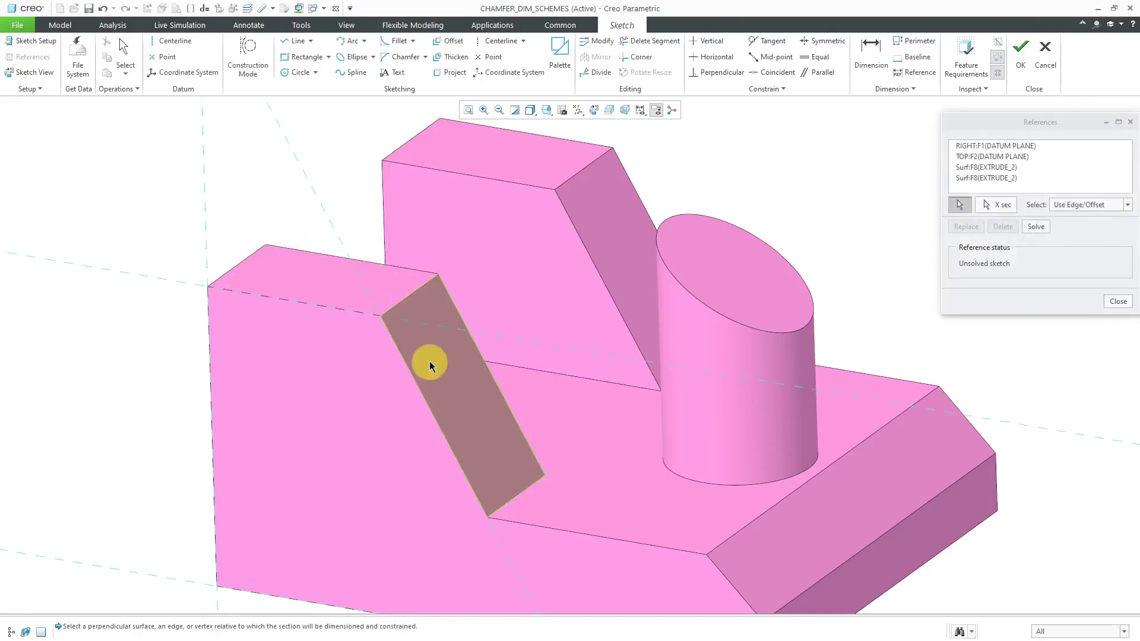
click(1119, 301)
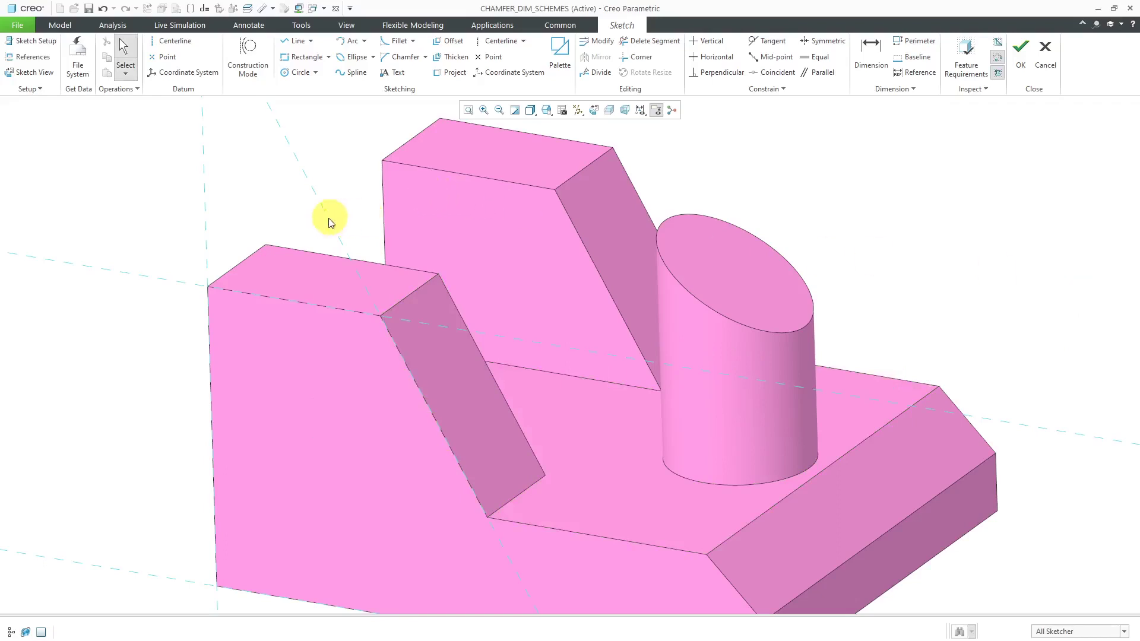
In the 2D sketch view, draw a line from the block's top edge to its slope, about 26° inclined, ending about 8.8 below the top.
click(594, 111)
scroll(424, 443, down, 2)
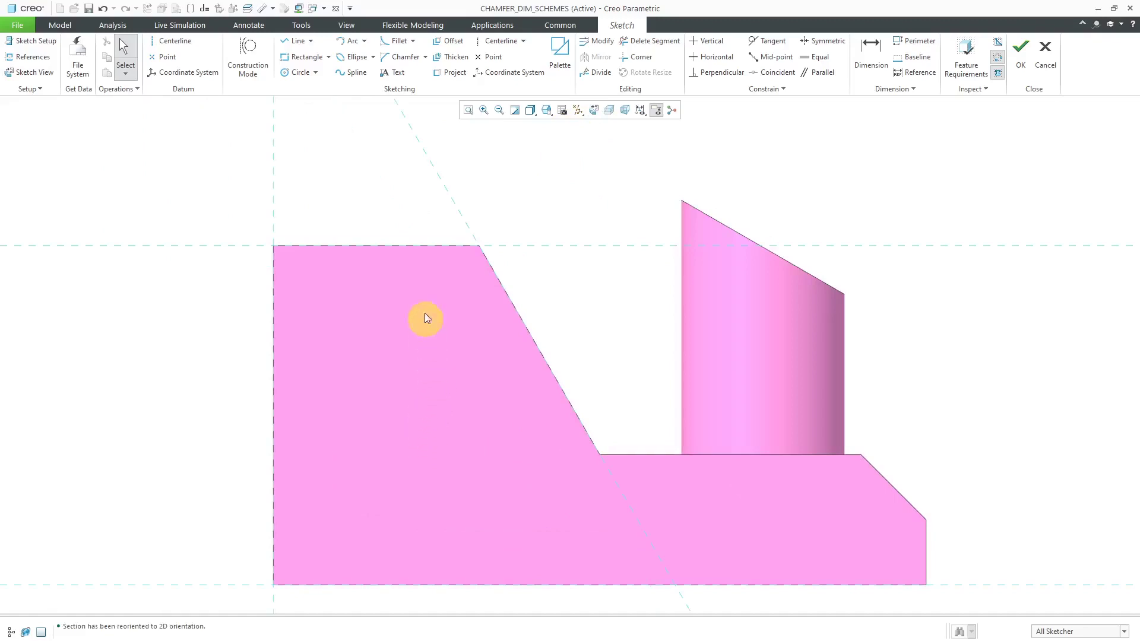
click(299, 45)
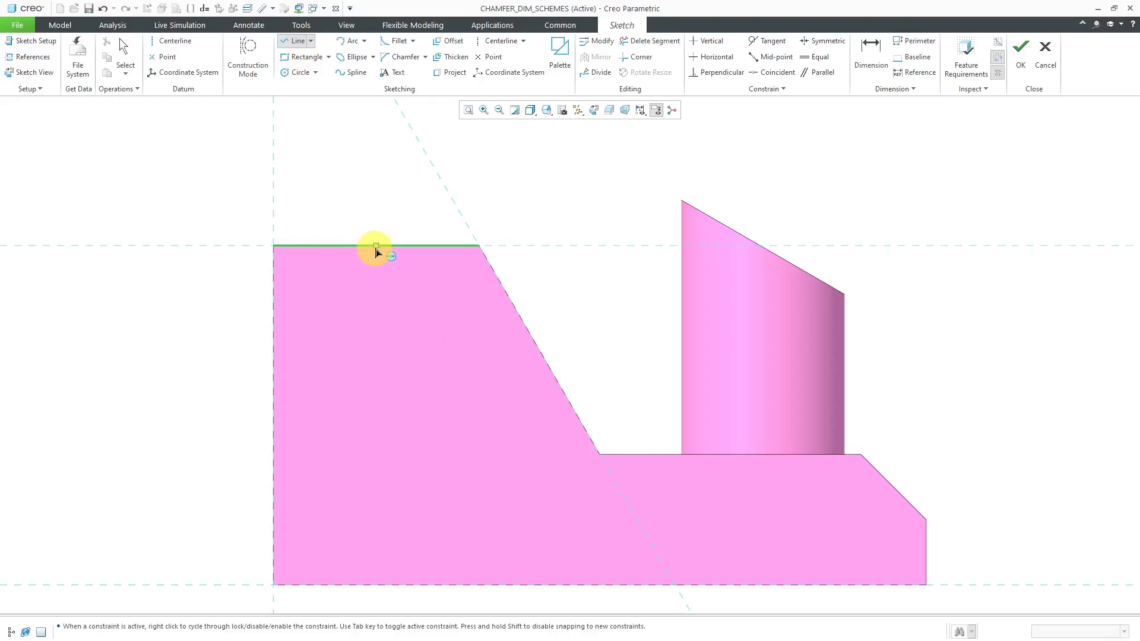
click(394, 247)
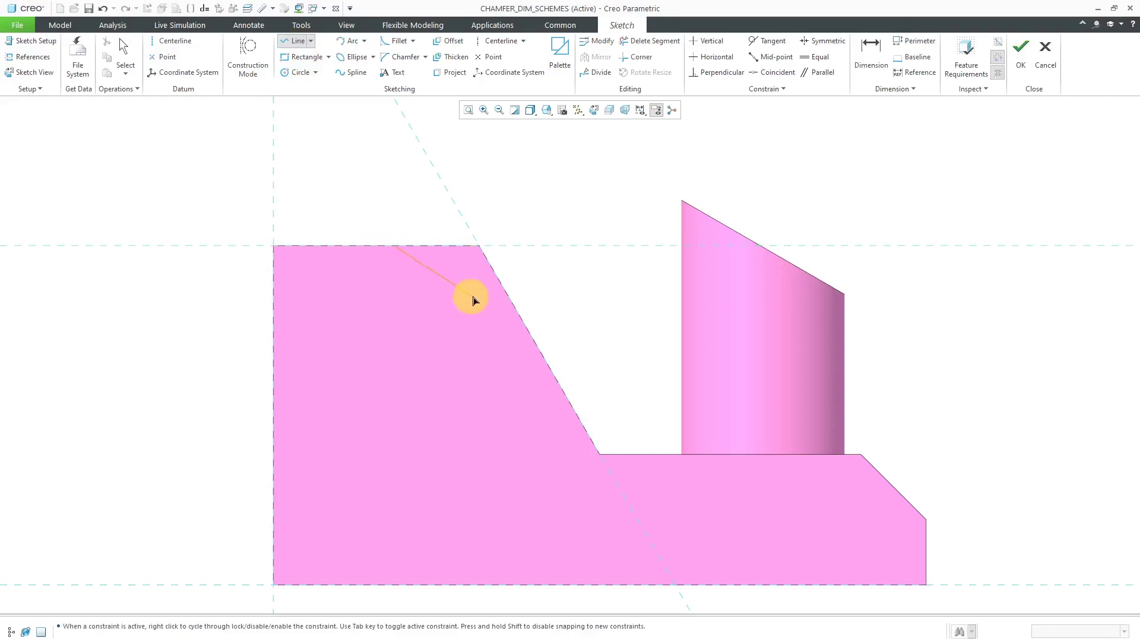
click(512, 304)
middle_click(563, 303)
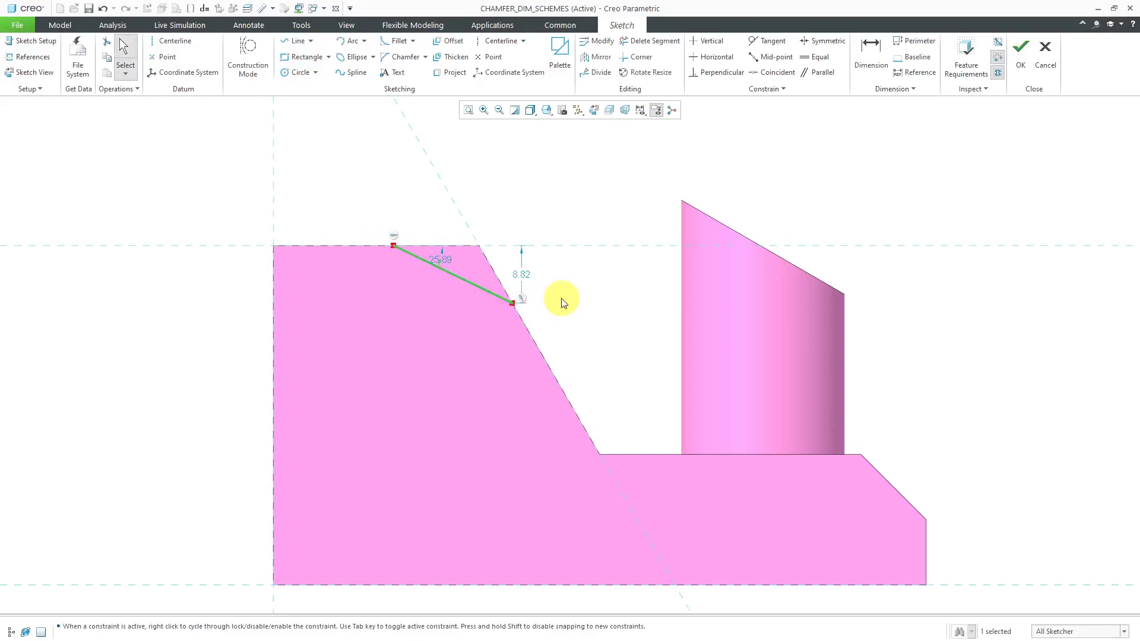
Place a sketch point at the corner where the block's top and sloped reference edges meet.
scroll(497, 255, down, 2)
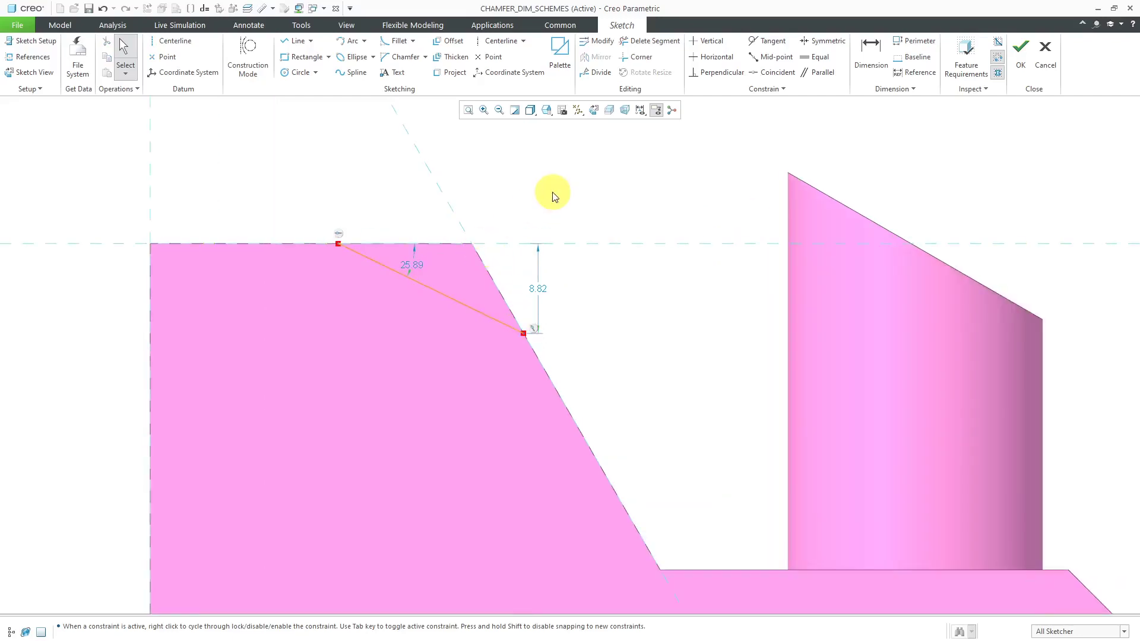
click(490, 57)
click(472, 244)
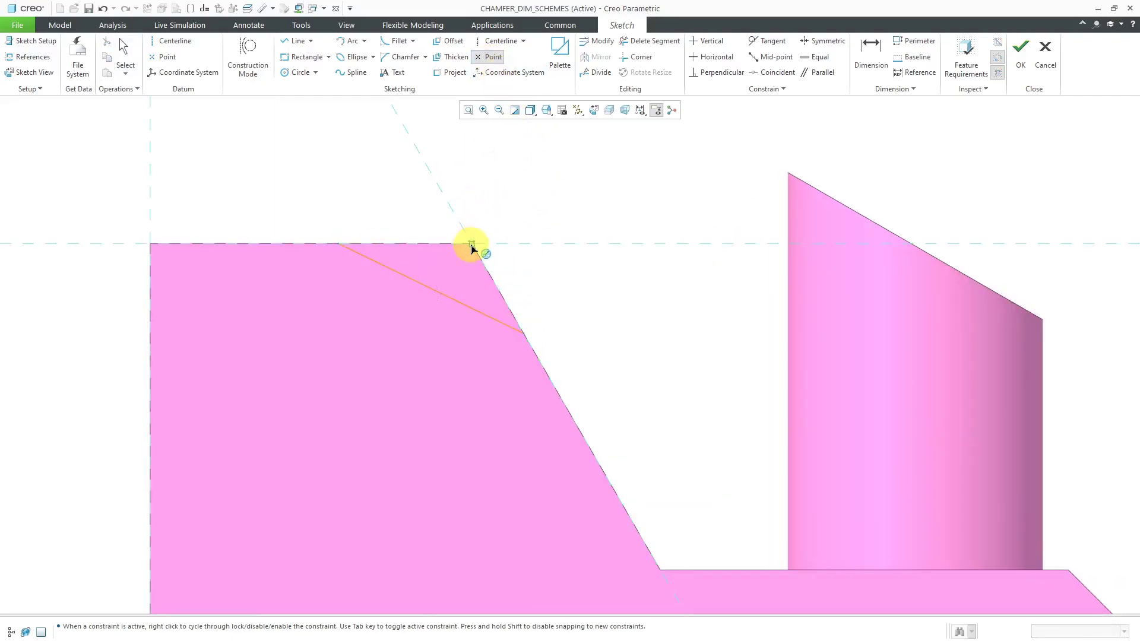
middle_click(538, 204)
Dimension the distance from the line's upper endpoint to the corner point along the top edge as 10.
click(872, 53)
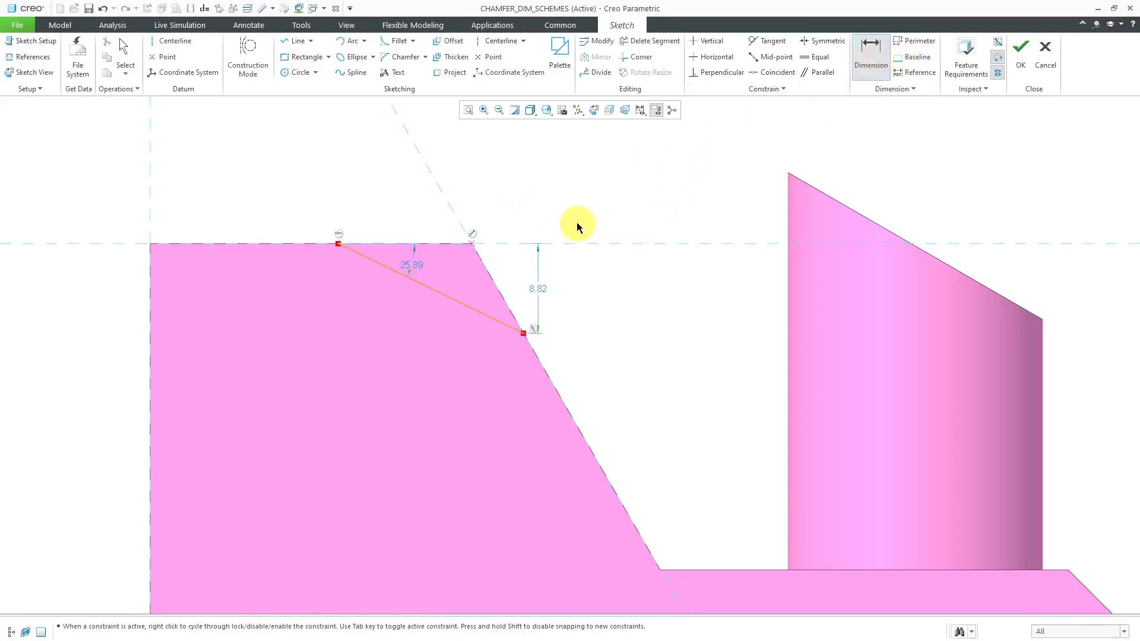
click(336, 243)
click(471, 244)
middle_click(394, 208)
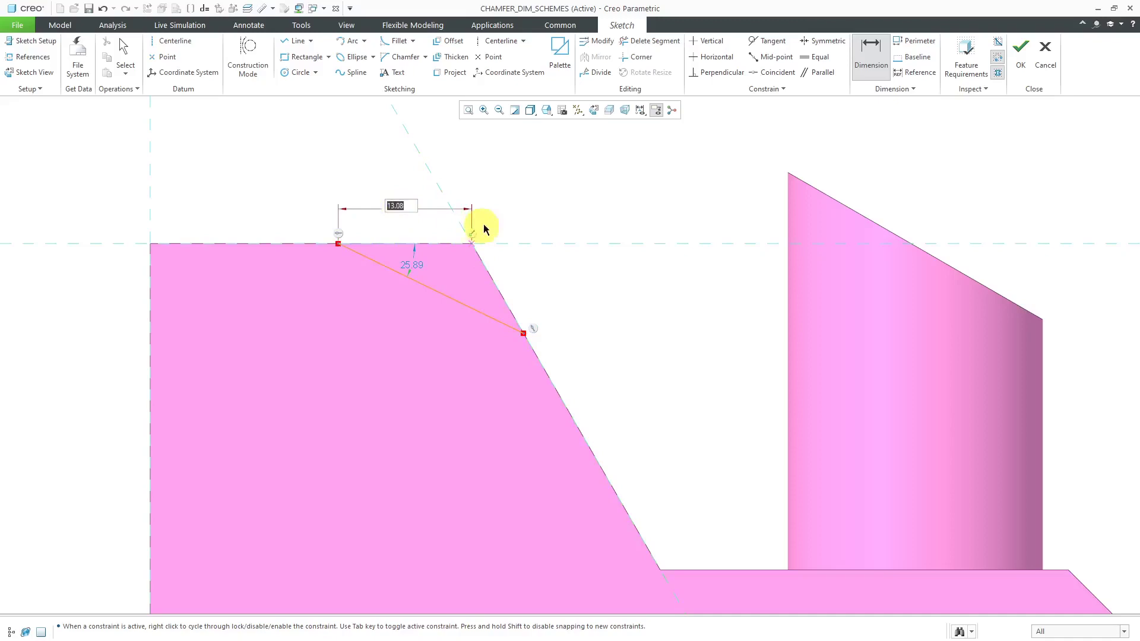
text(10)
key(Return)
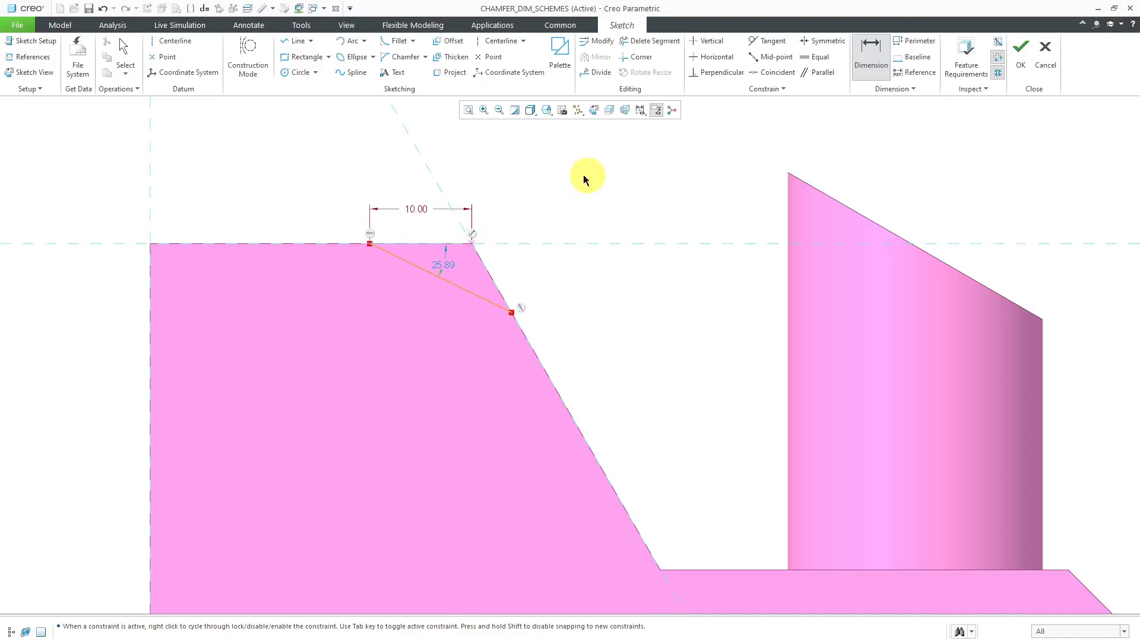
Dimension the slope distance from the line's lower endpoint to the corner point as 10, and place that dimension outside the block.
click(511, 313)
click(473, 243)
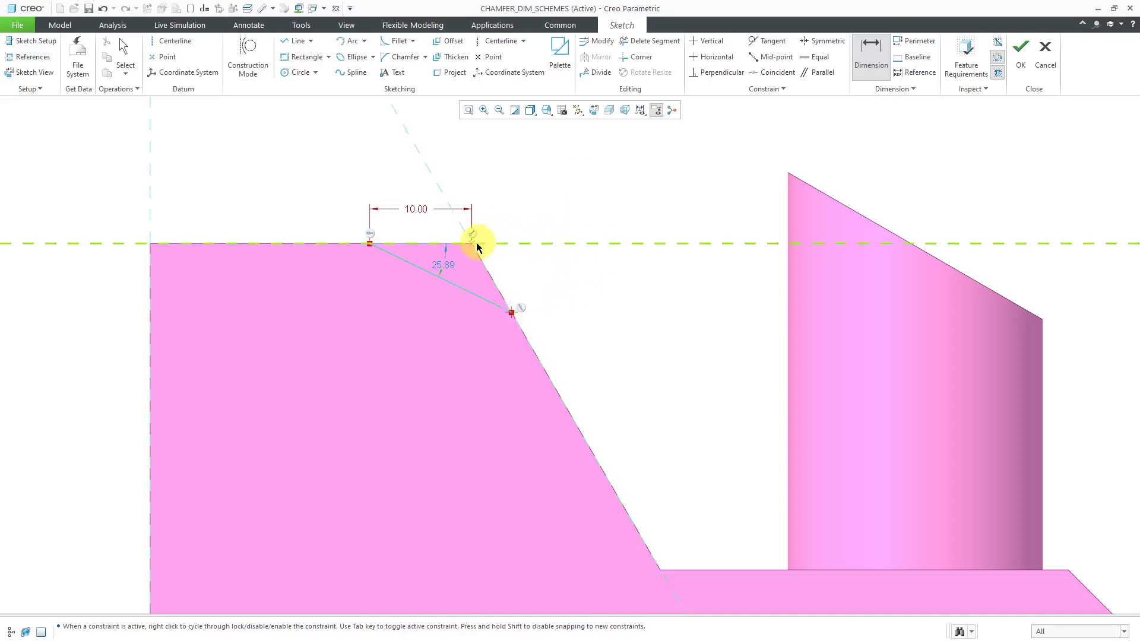
click(495, 283)
middle_click(492, 275)
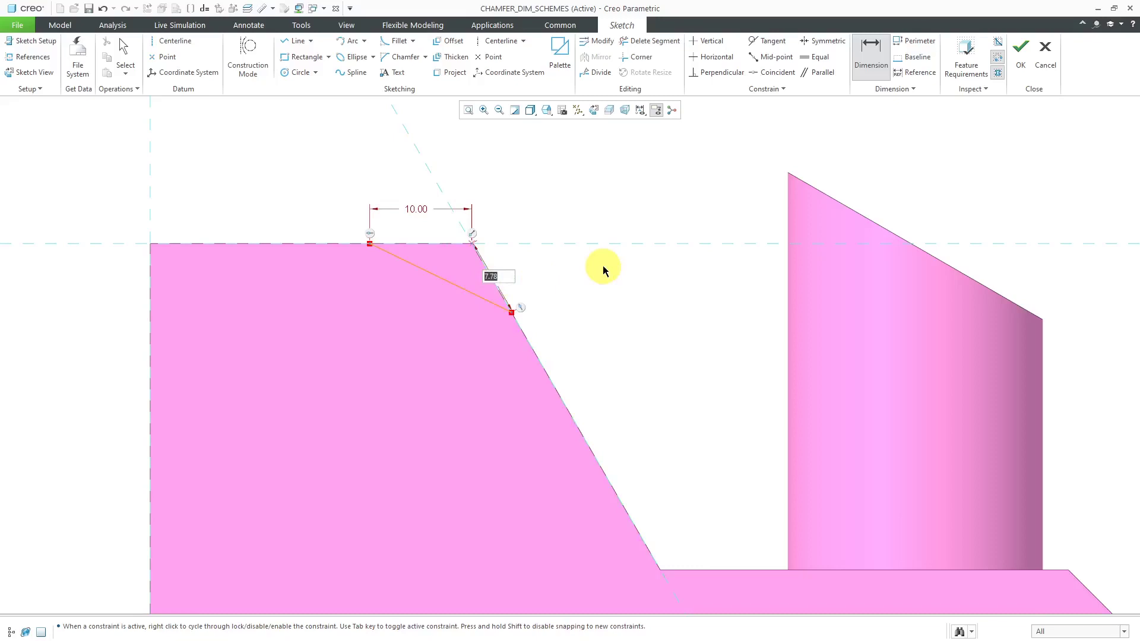
text(10)
key(Return)
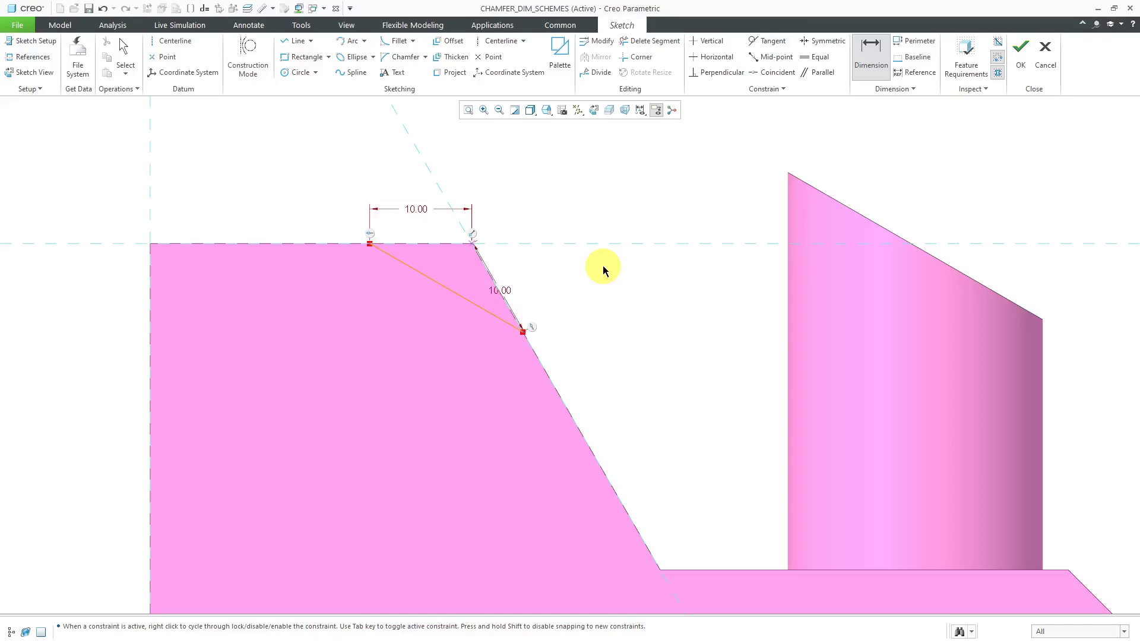
middle_click(609, 271)
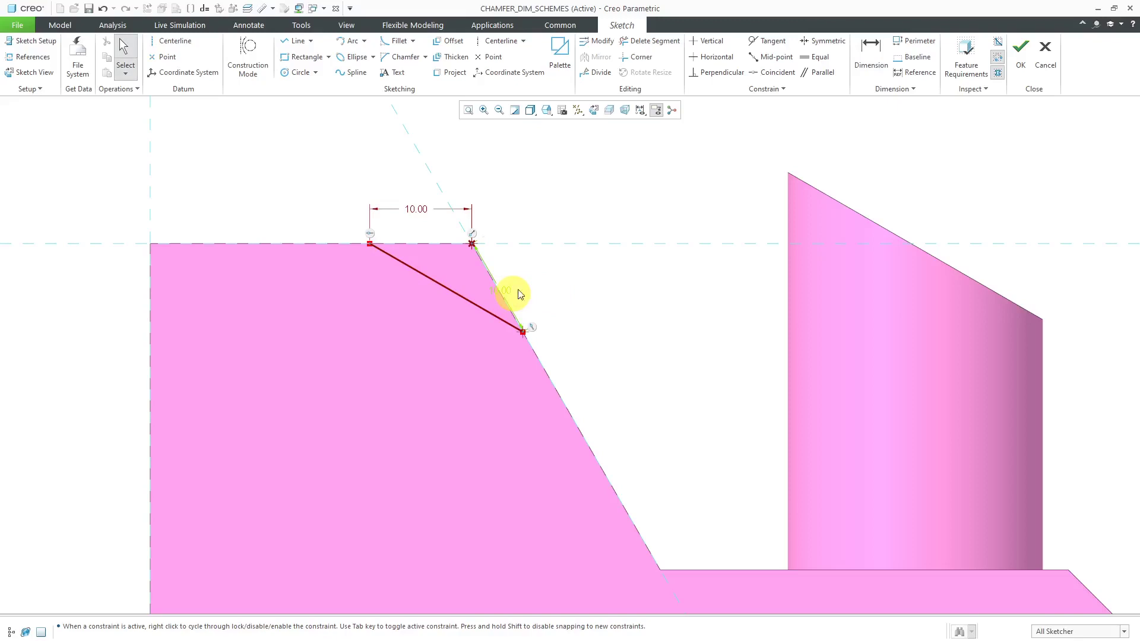
key(d)
click(512, 294)
middle_click(536, 285)
middle_click(588, 287)
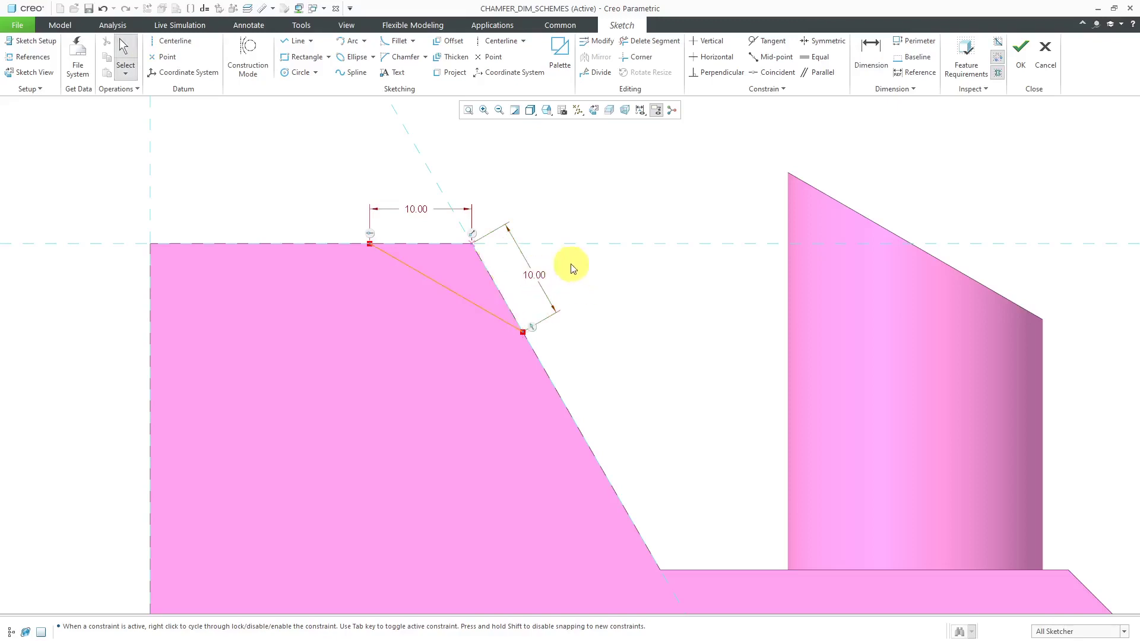
Complete the sketch of the chamfer line on the side face.
mouse_move(547, 262)
middle_down()
mouse_move(521, 267)
mouse_move(653, 254)
middle_up()
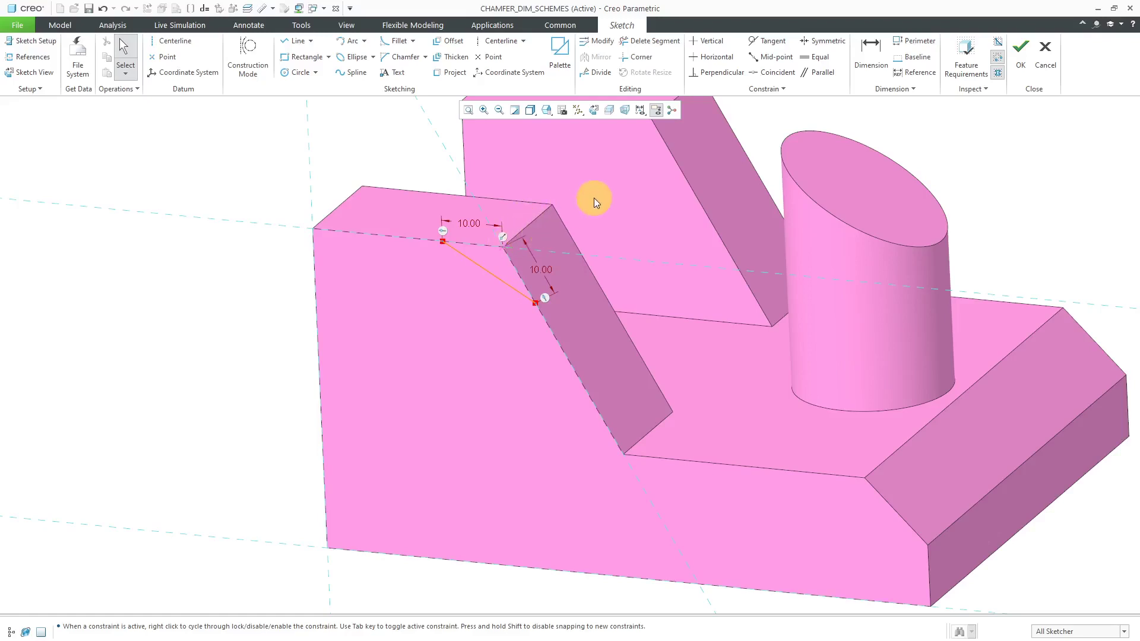
click(1022, 56)
scroll(414, 163, up, 2)
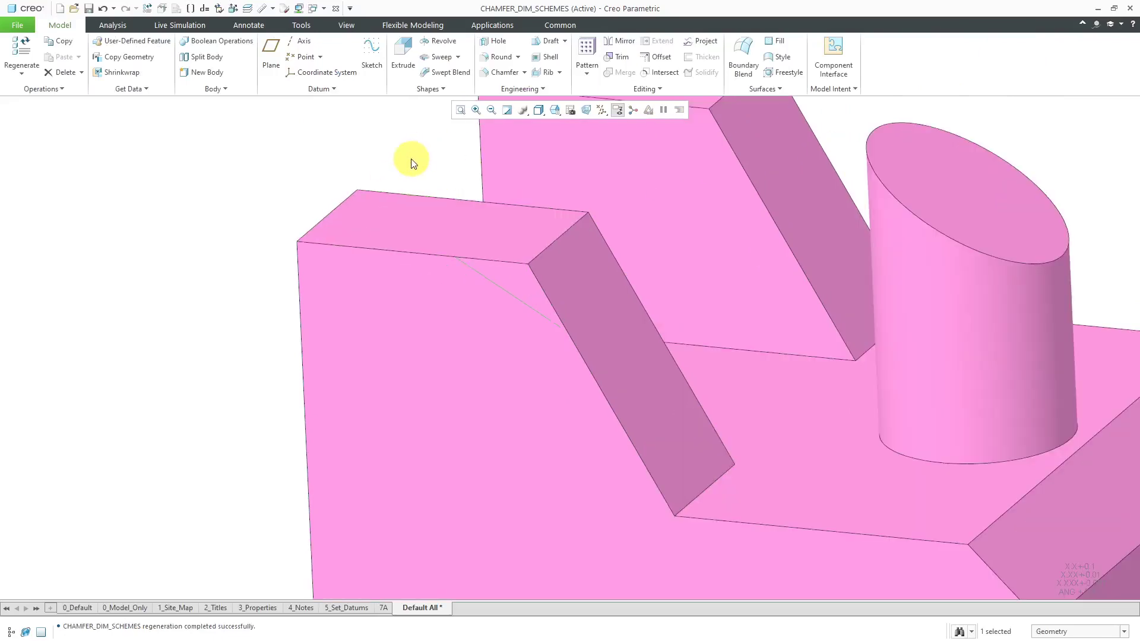
Create a D x D edge chamfer of 10 on the near block's edge between its top and sloped face.
click(386, 161)
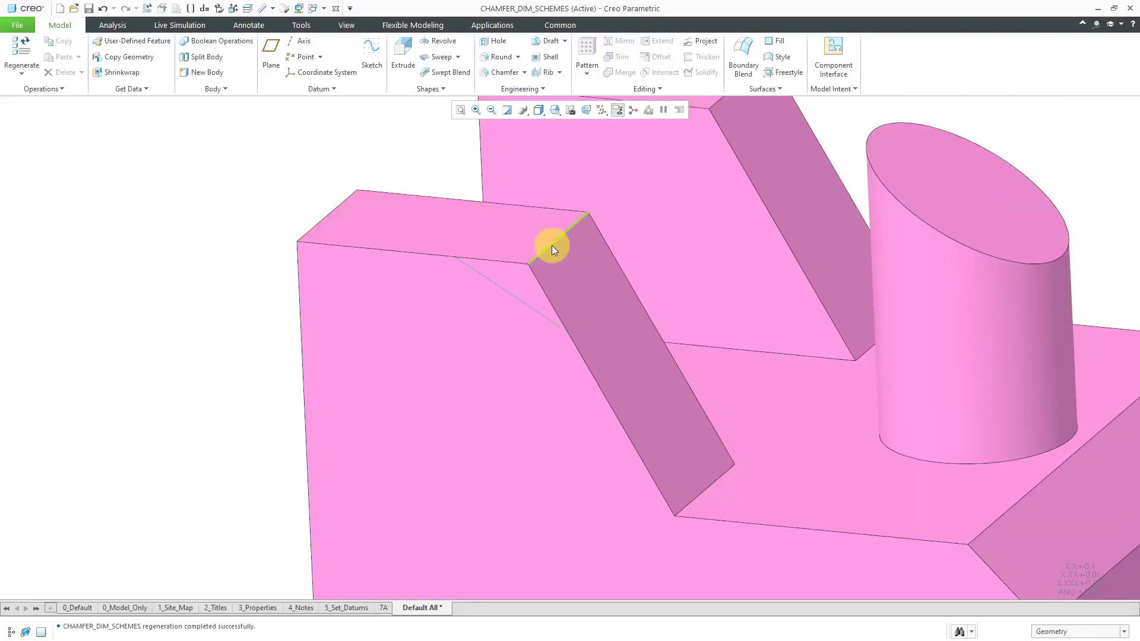
click(551, 244)
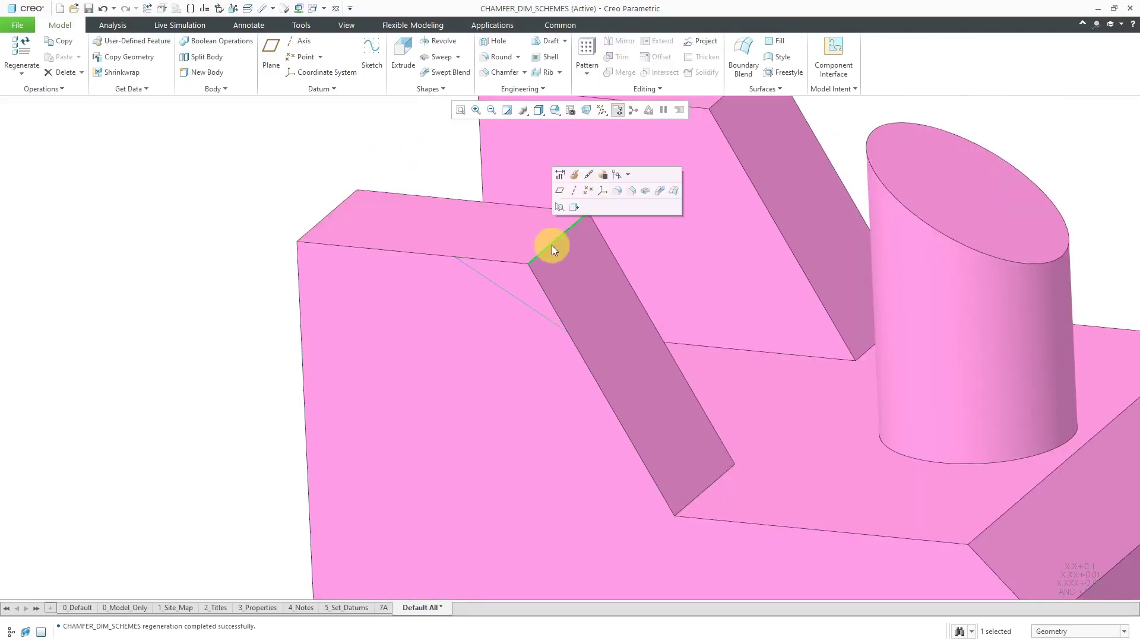
click(631, 191)
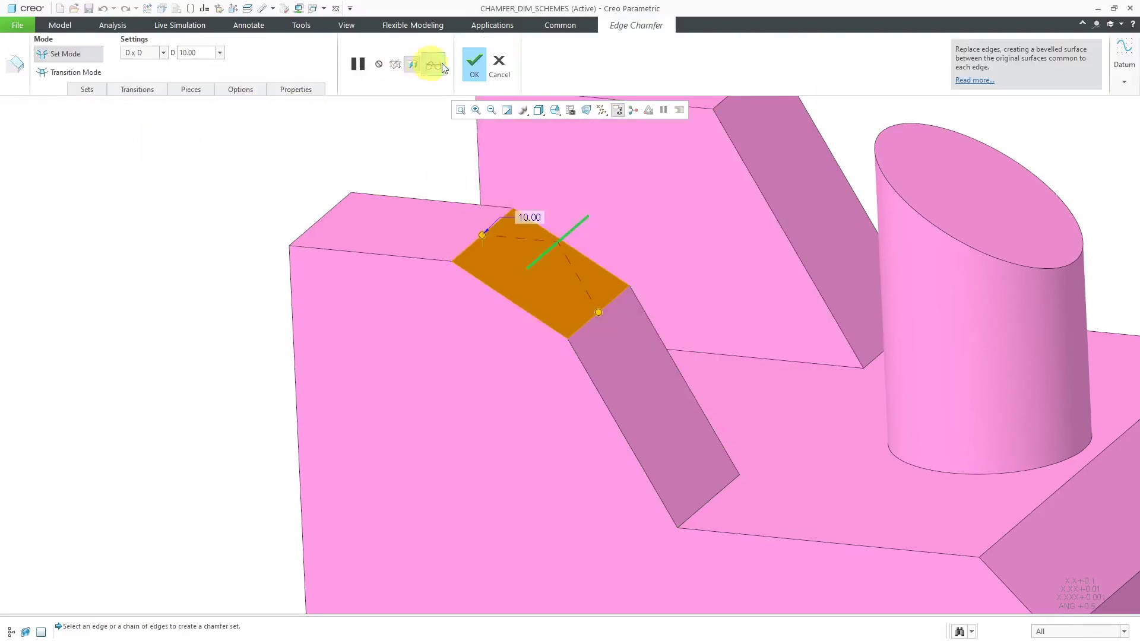
click(474, 64)
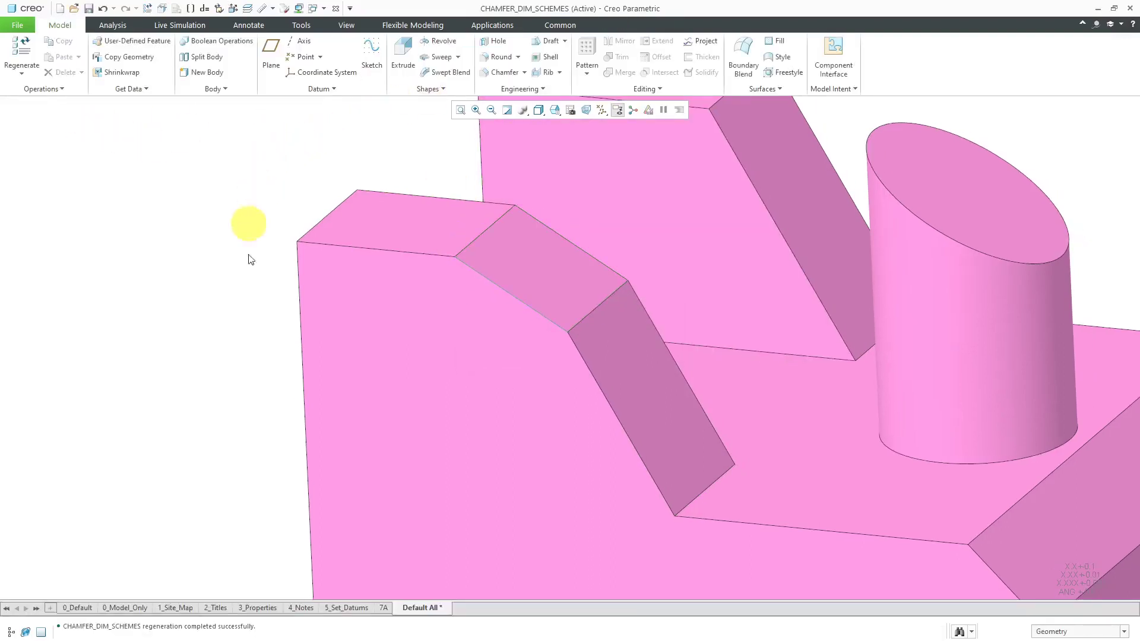
Start a sketch on the part's opposite large side face, beside the unchamfered block.
scroll(483, 312, down, 1)
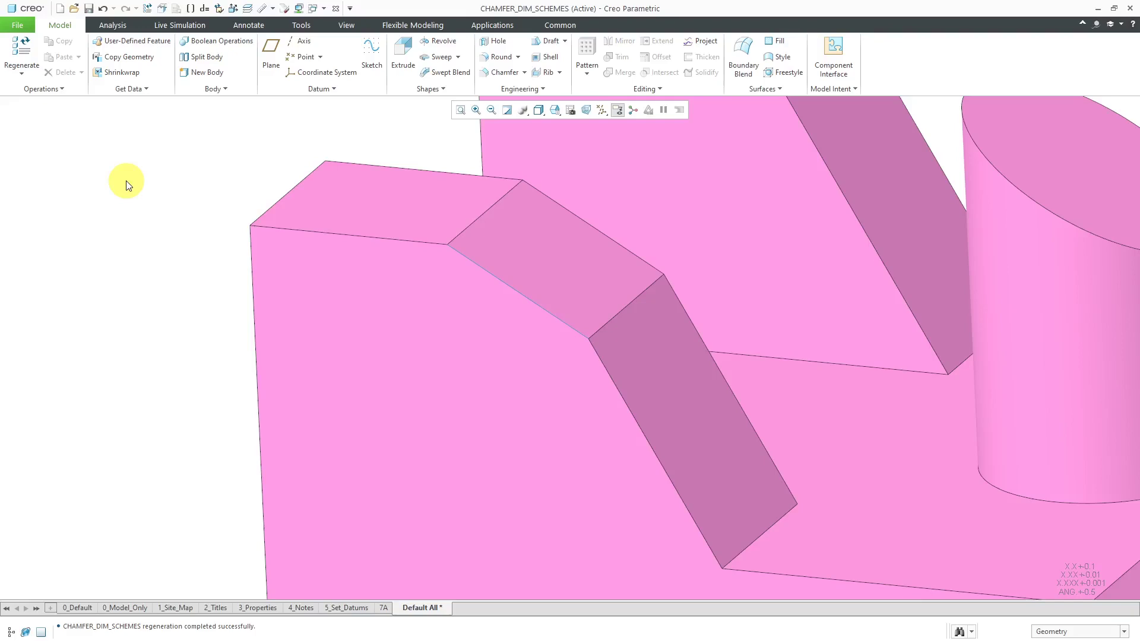
scroll(241, 280, down, 5)
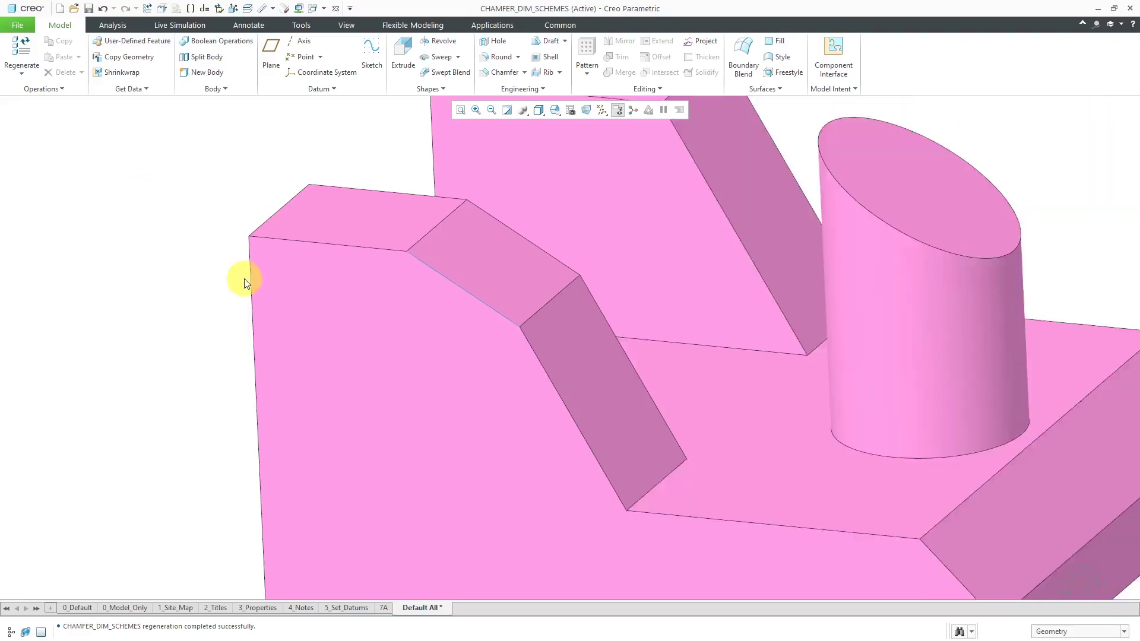
middle_drag(377, 254, 233, 266)
scroll(580, 184, down, 2)
scroll(560, 276, up, 2)
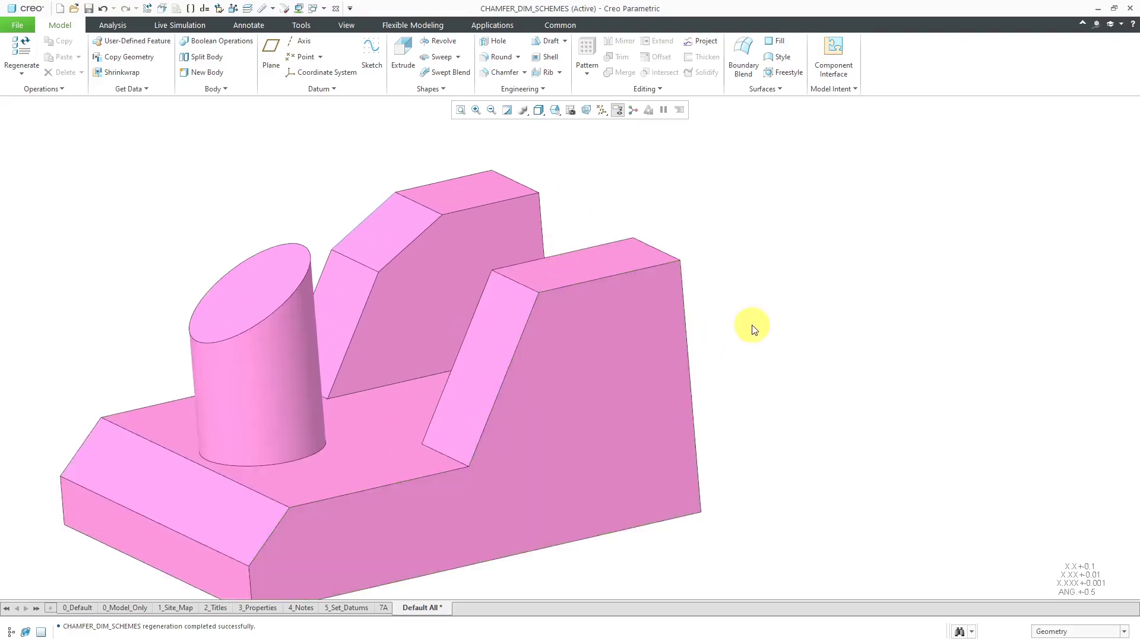
click(586, 352)
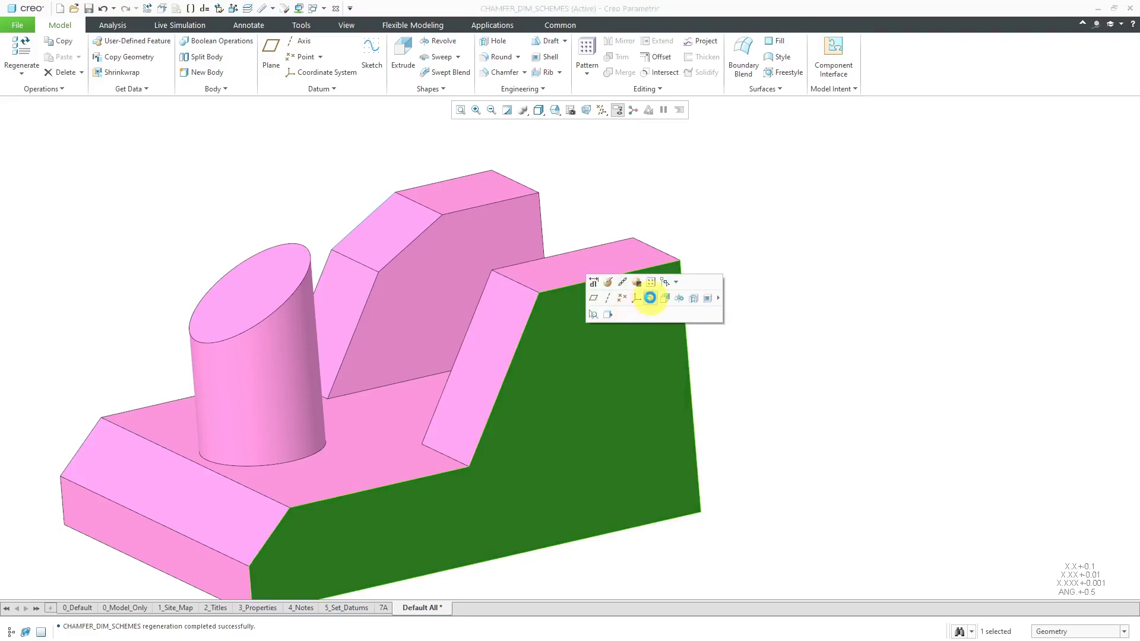
click(650, 297)
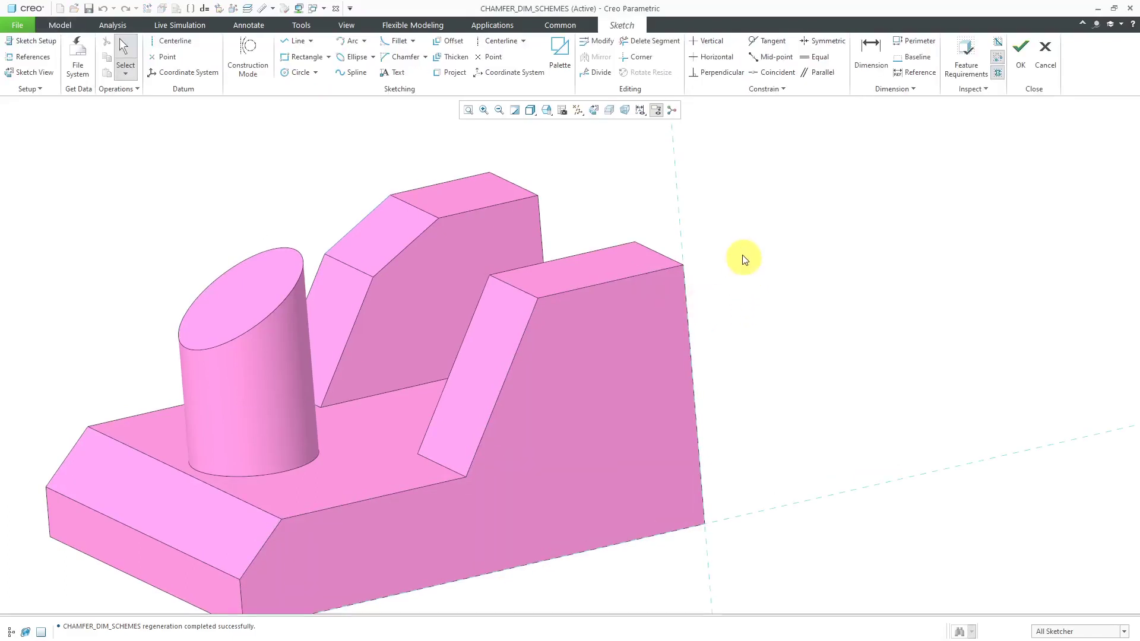
Offset the block's top edge and its sloped edge inward by 10 each as single edges.
click(455, 41)
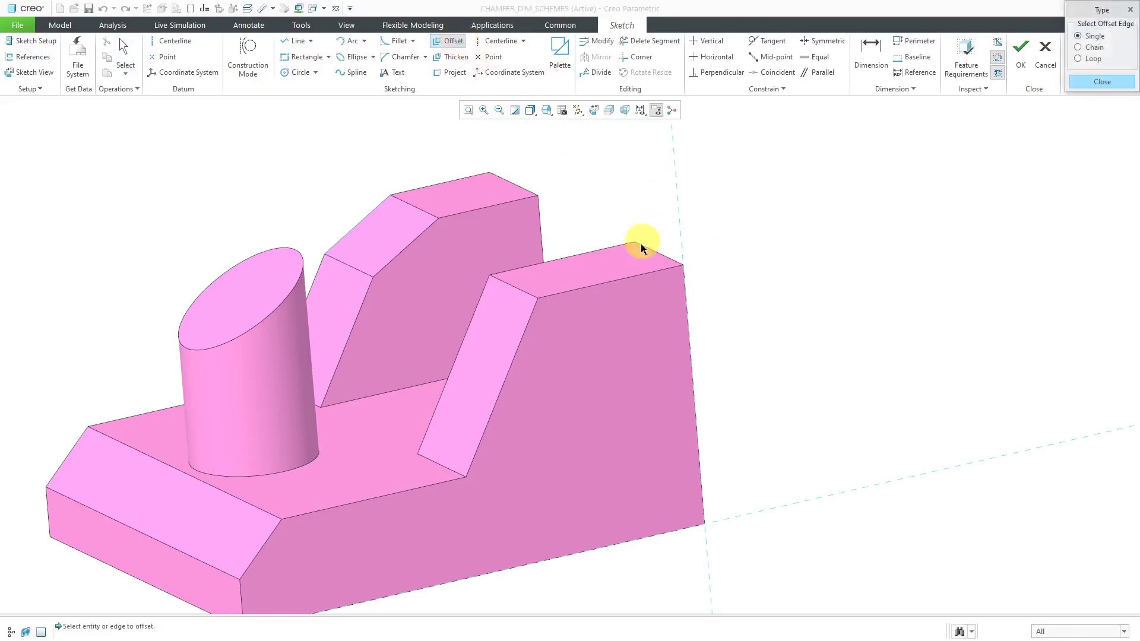
click(624, 277)
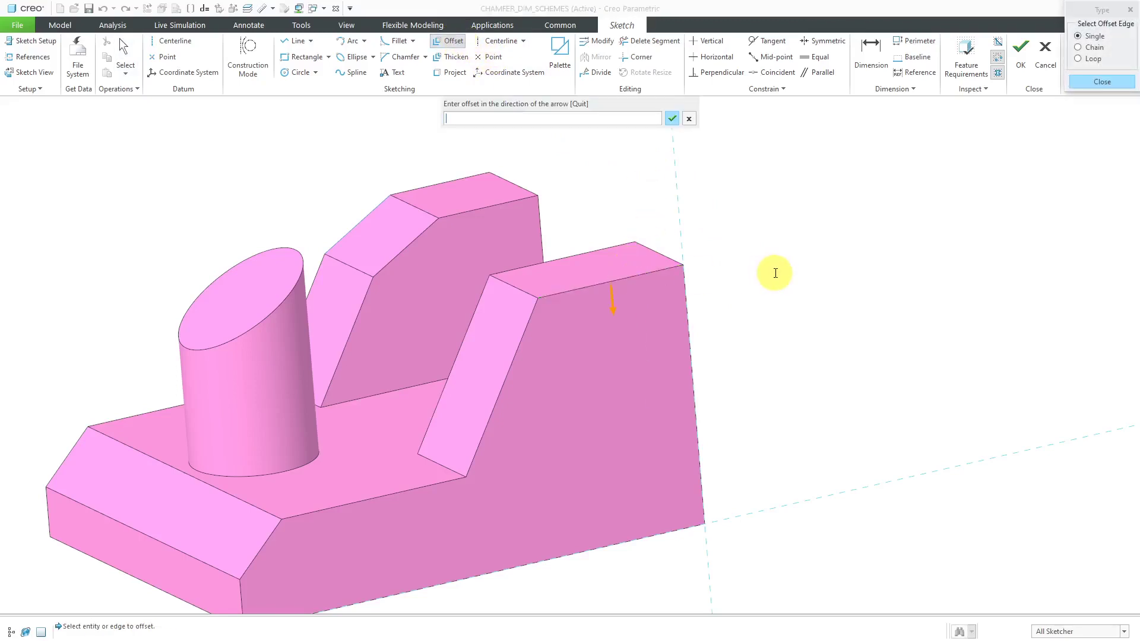
text(10)
key(Return)
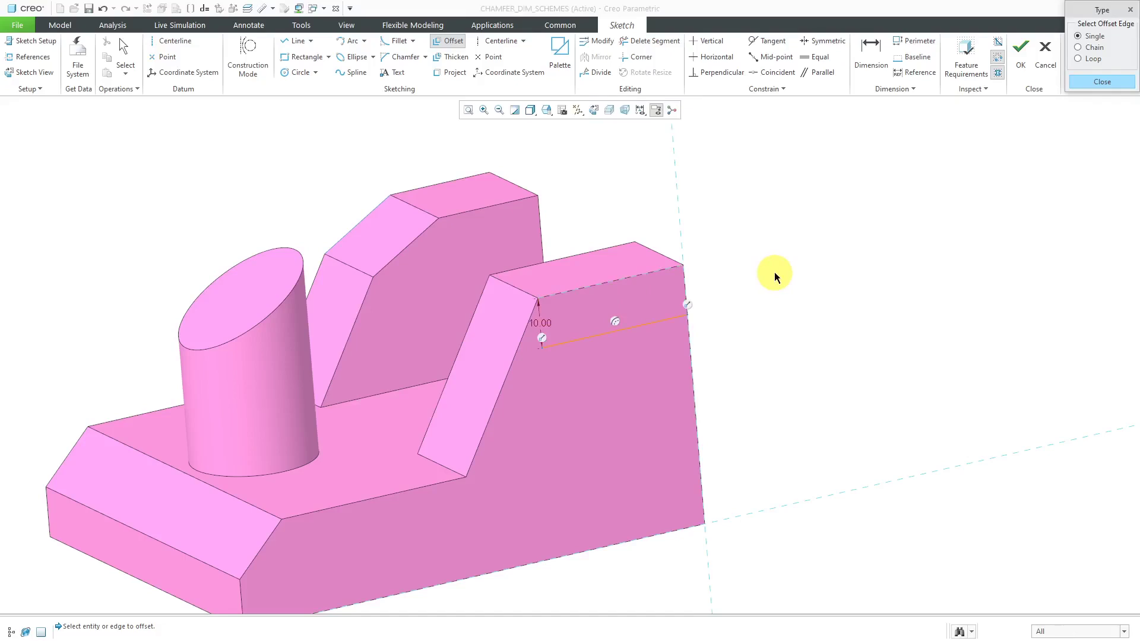
click(498, 395)
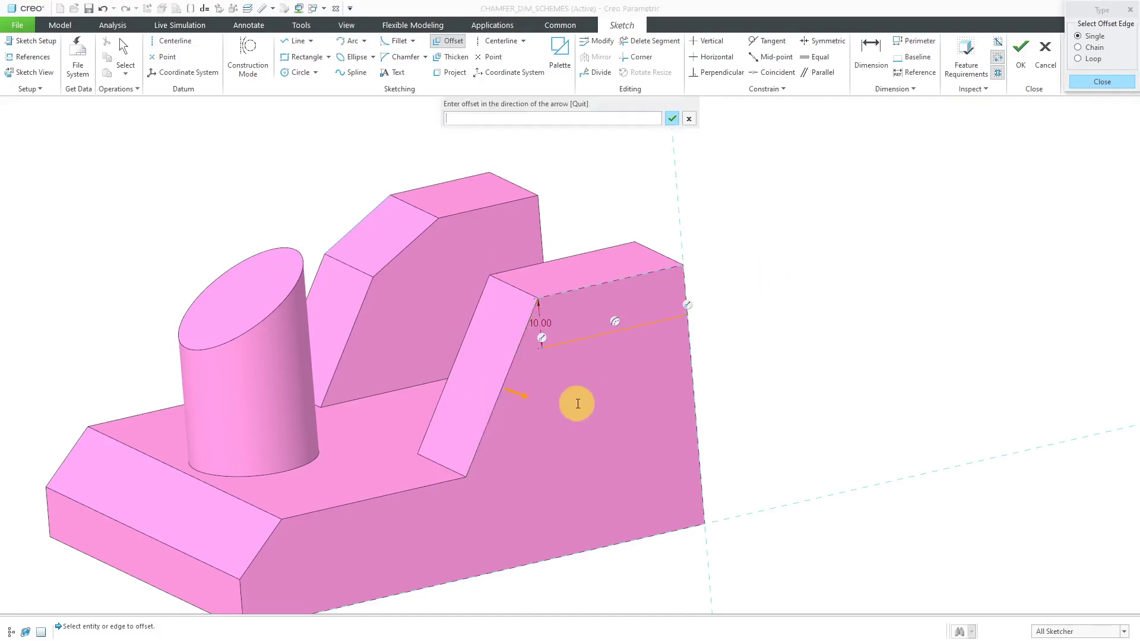
text(10)
key(Return)
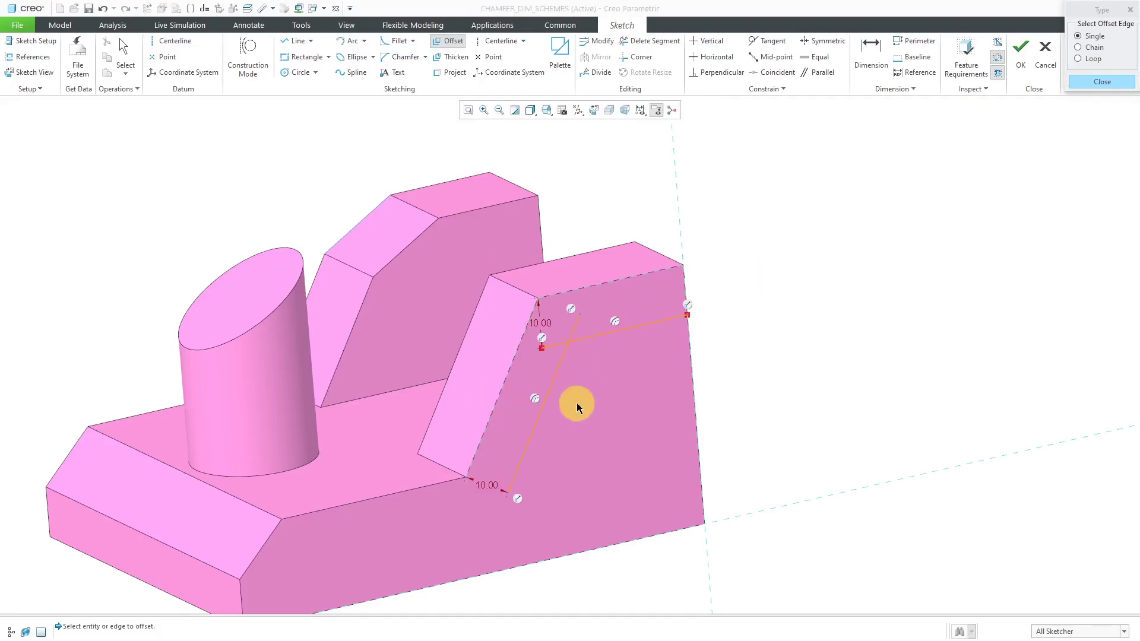
middle_click(754, 364)
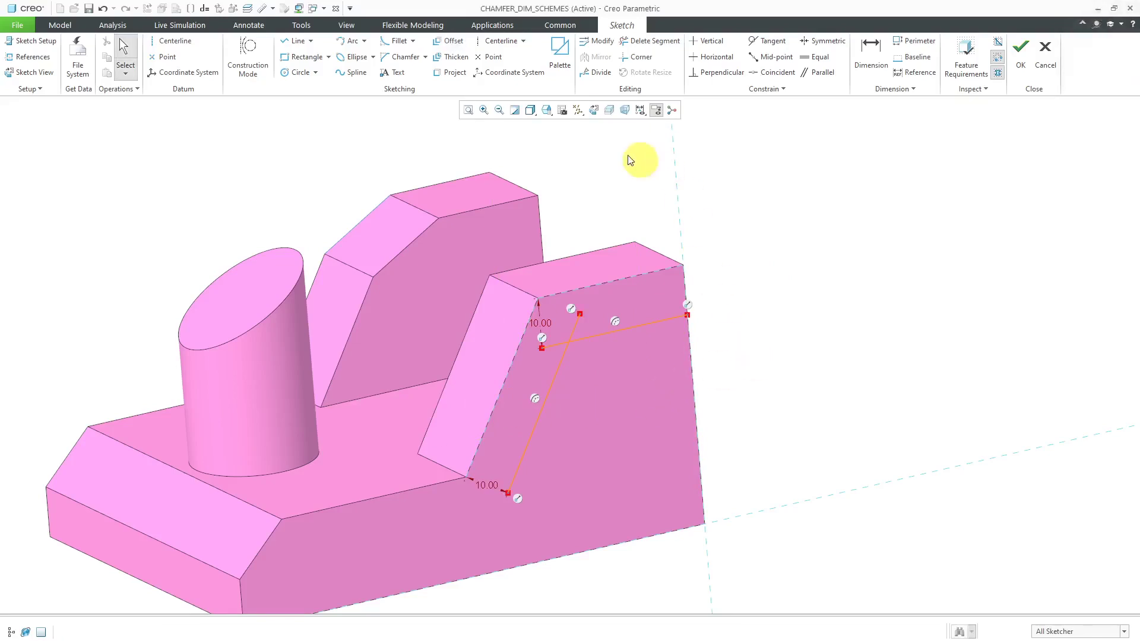
Set the display style to No Hidden and trim both offset lines' overhanging ends at their intersection.
click(530, 112)
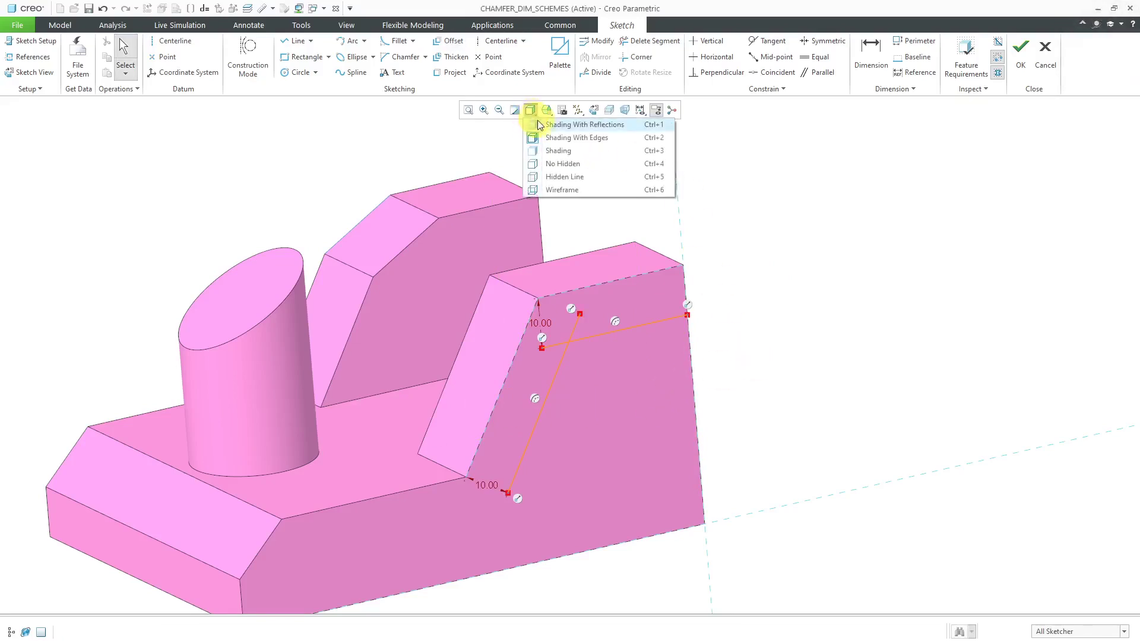
click(555, 164)
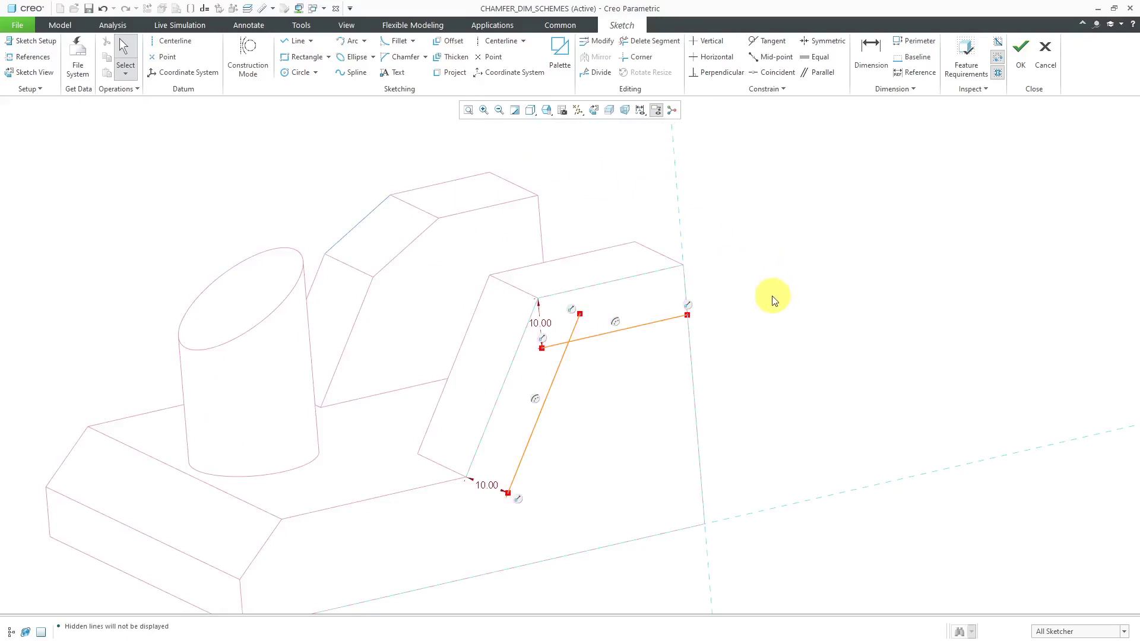
click(647, 44)
drag(561, 338, 576, 325)
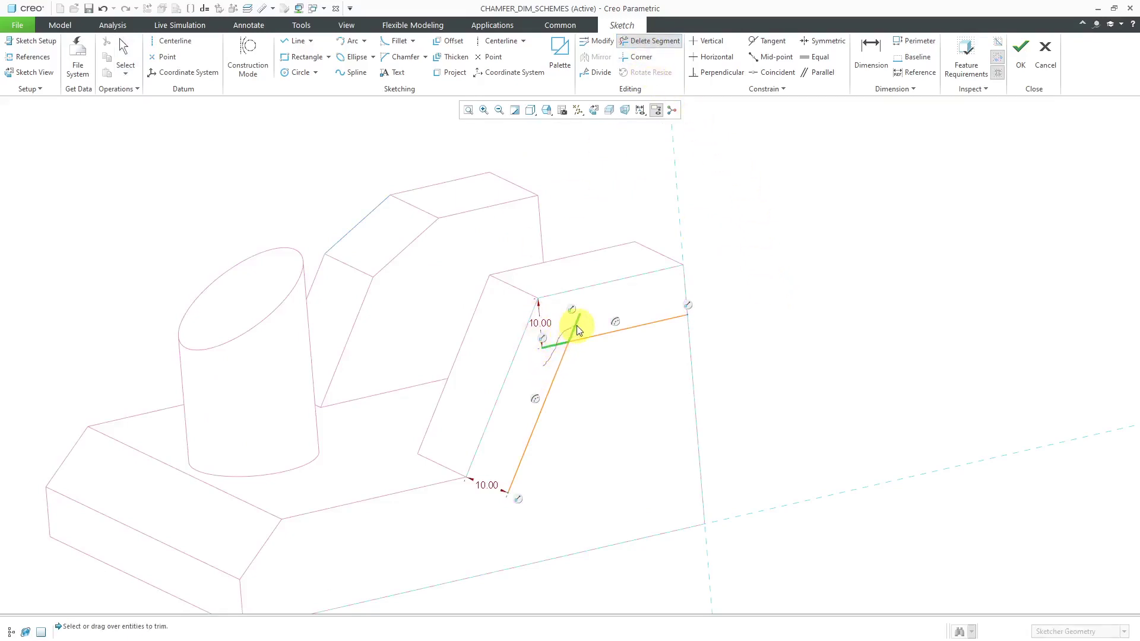
middle_click(768, 384)
Move the top edge's offset dimension away from the sketch lines, out past the sloped face.
mouse_move(611, 394)
middle_down()
mouse_move(564, 364)
mouse_move(552, 384)
mouse_move(562, 390)
middle_up()
scroll(583, 376, up, 4)
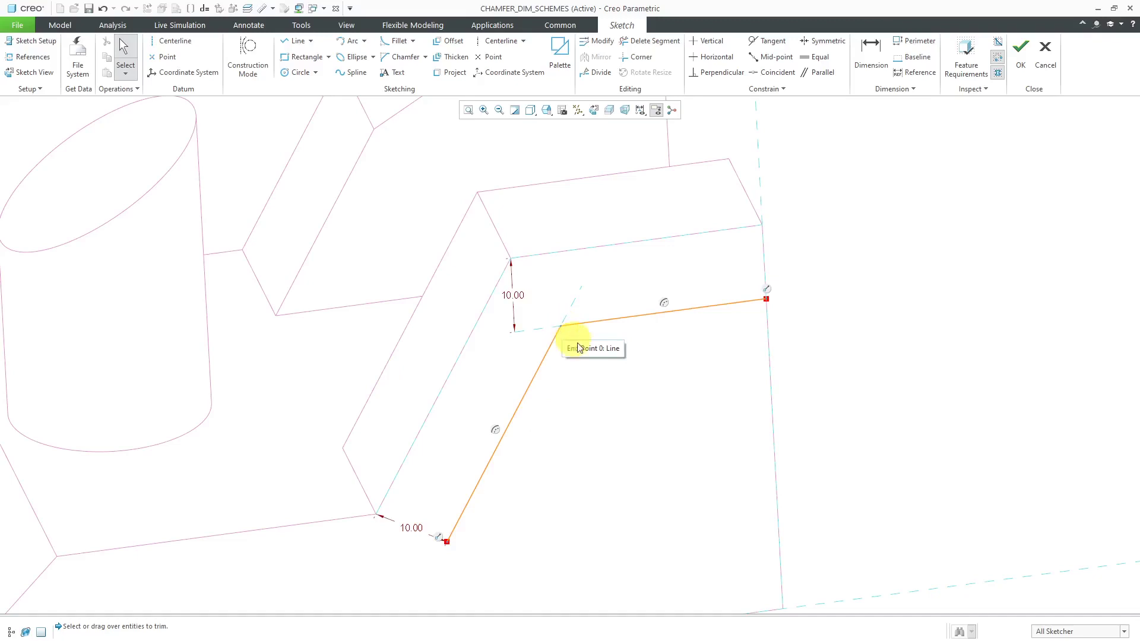
drag(516, 296, 394, 295)
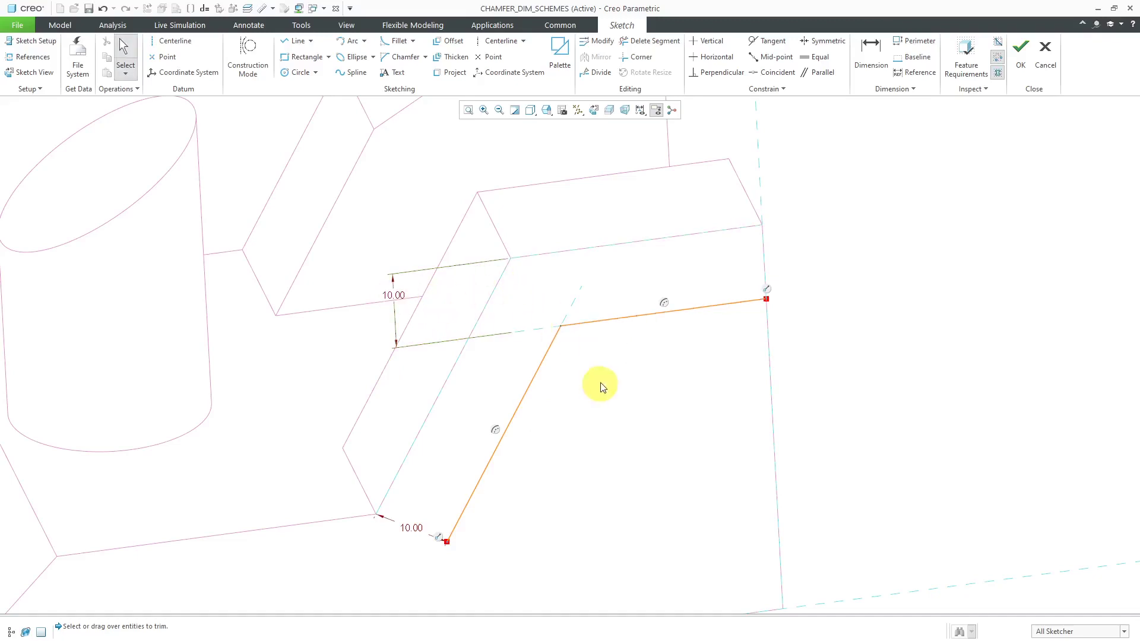
Draw a line from the corner of the trimmed offset lines to the block's sloped reference edge.
scroll(580, 279, up, 2)
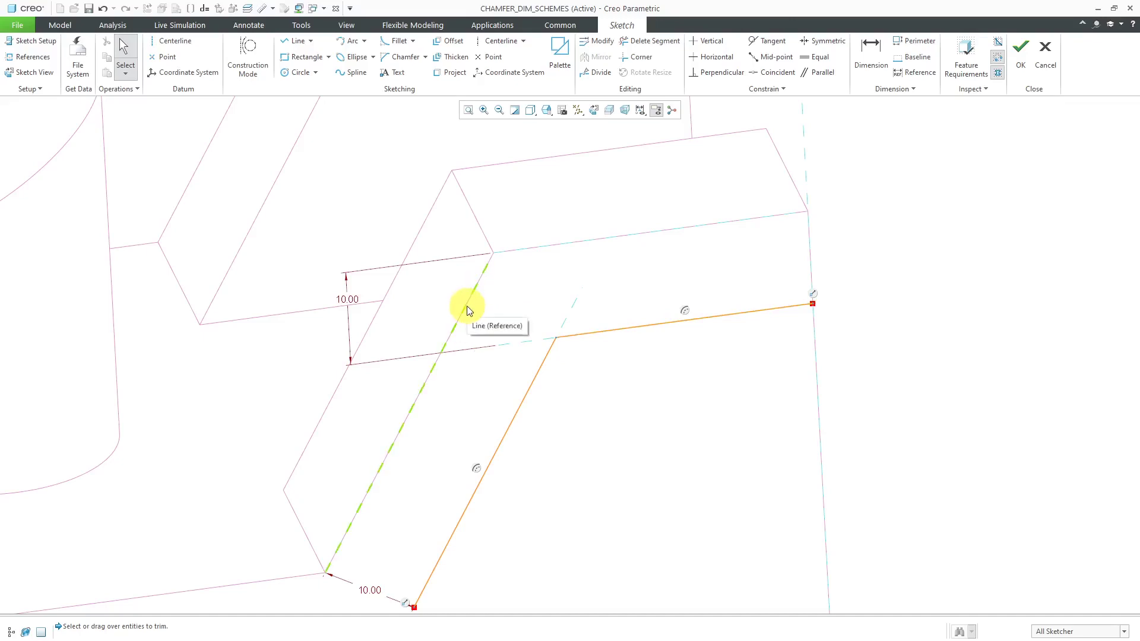
click(298, 40)
click(557, 340)
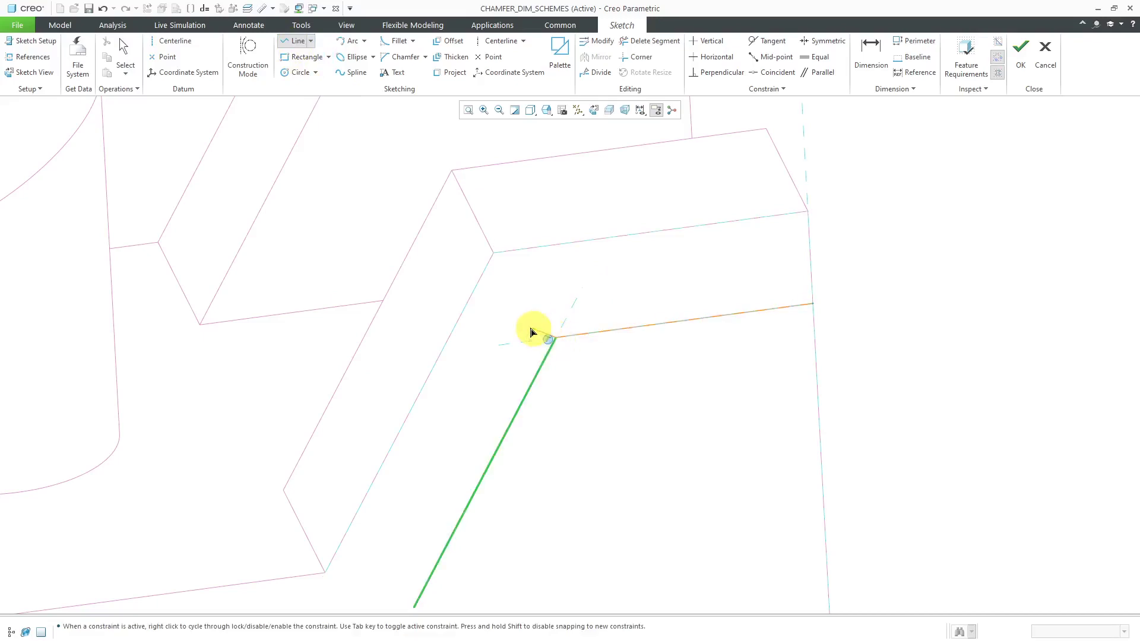
click(469, 308)
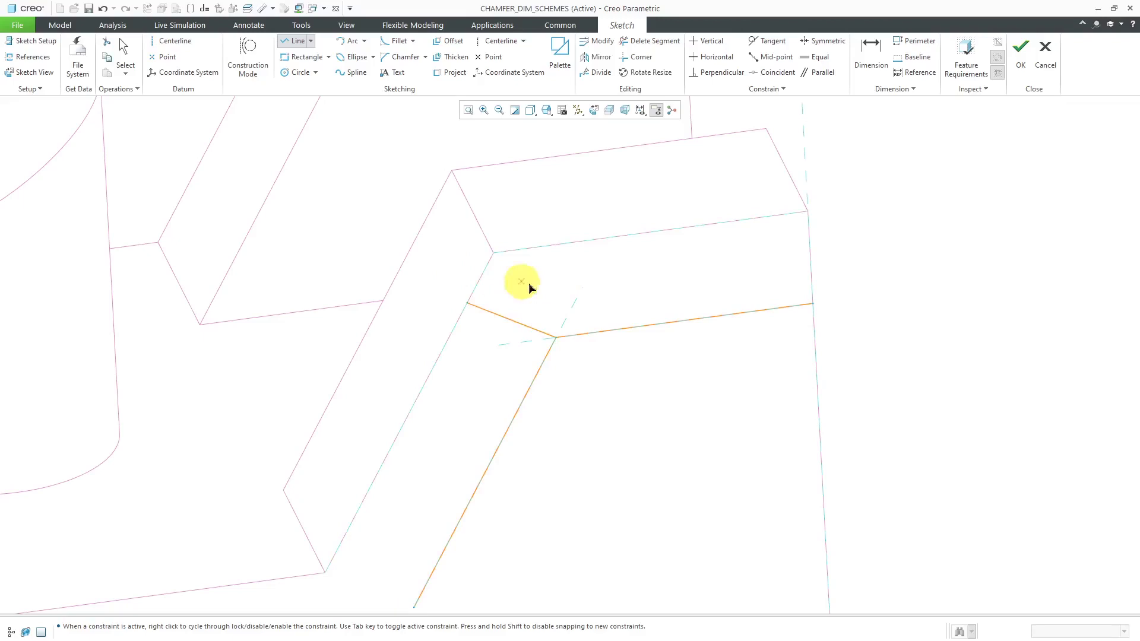
Draw a line from the corner of the trimmed offset lines up to the block's top reference edge.
click(558, 337)
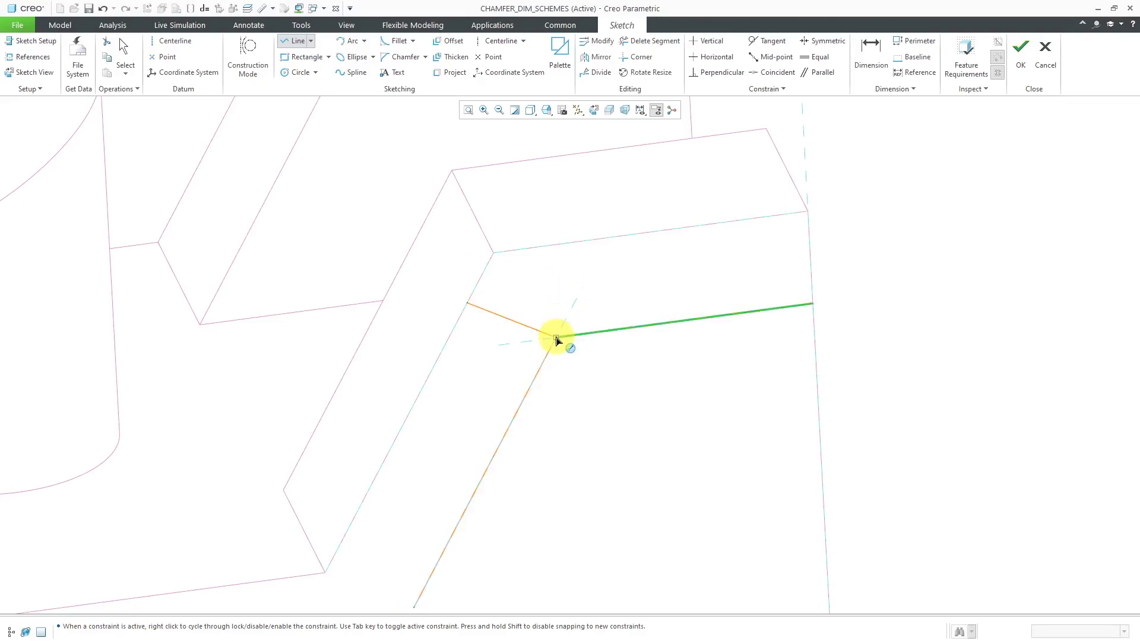
click(551, 245)
middle_click(738, 270)
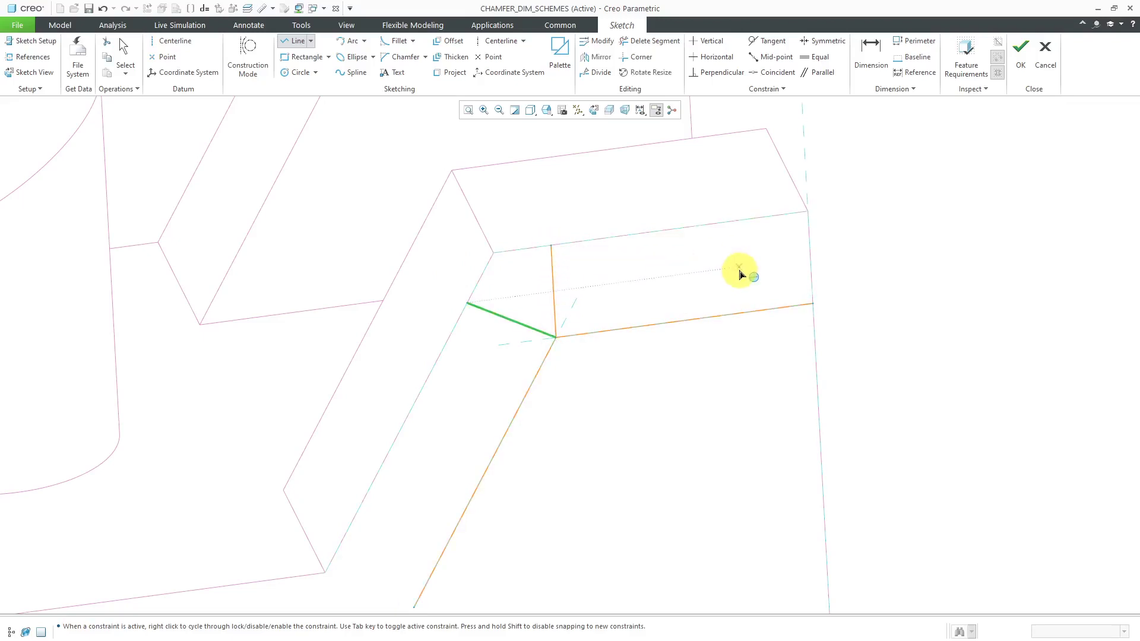
middle_click(738, 273)
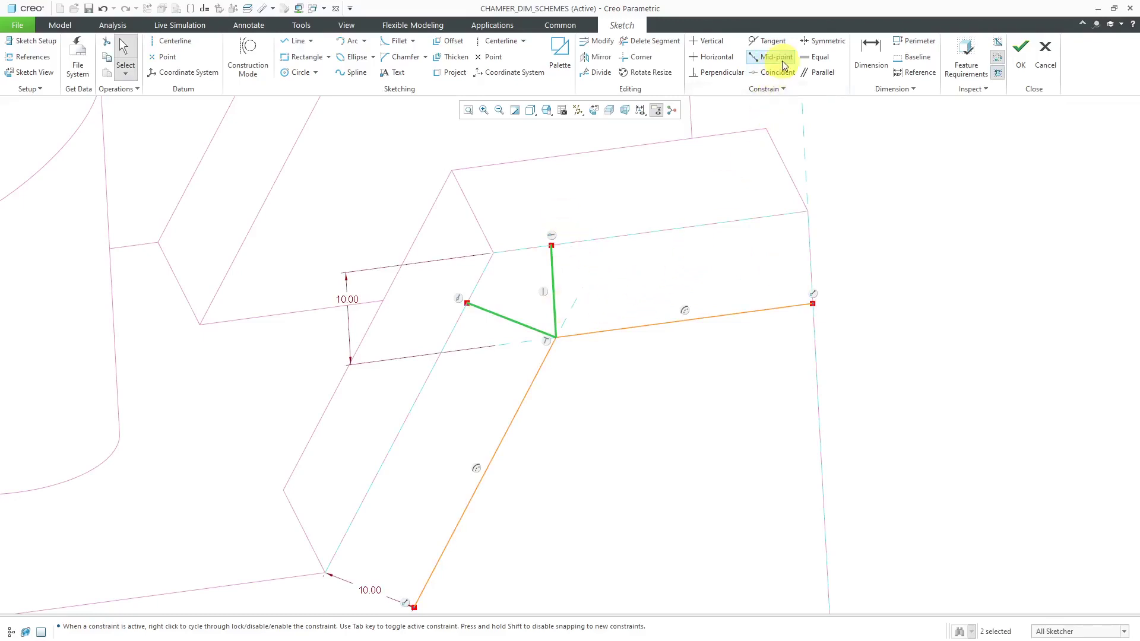
Constrain the new line perpendicular to the block's top edge and delete the conflicting Vertical constraint.
click(728, 73)
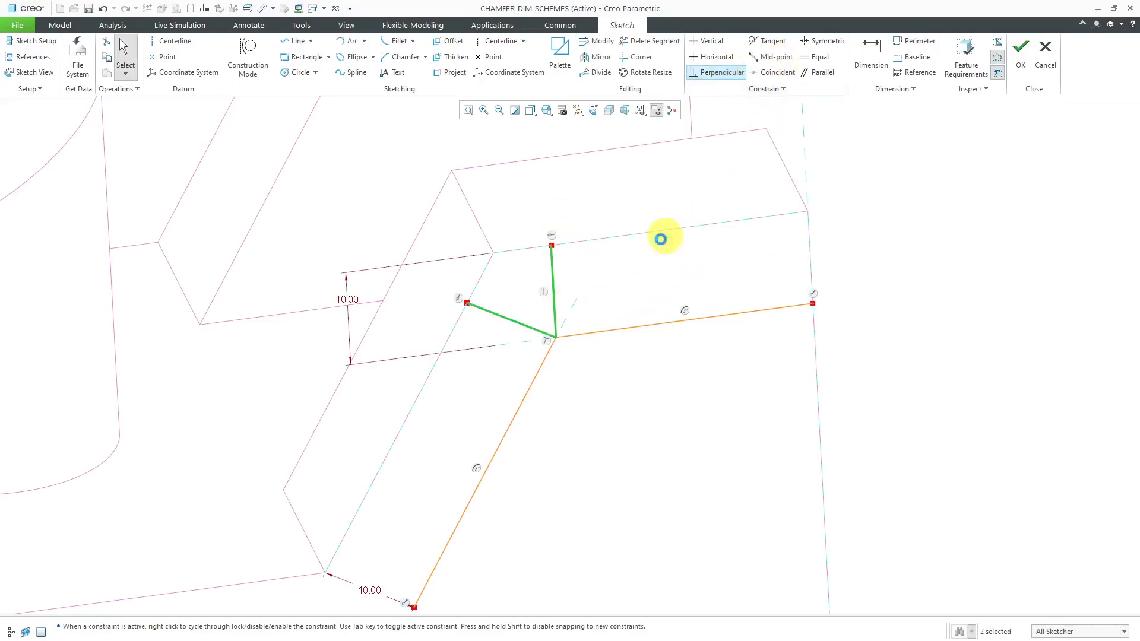
click(555, 276)
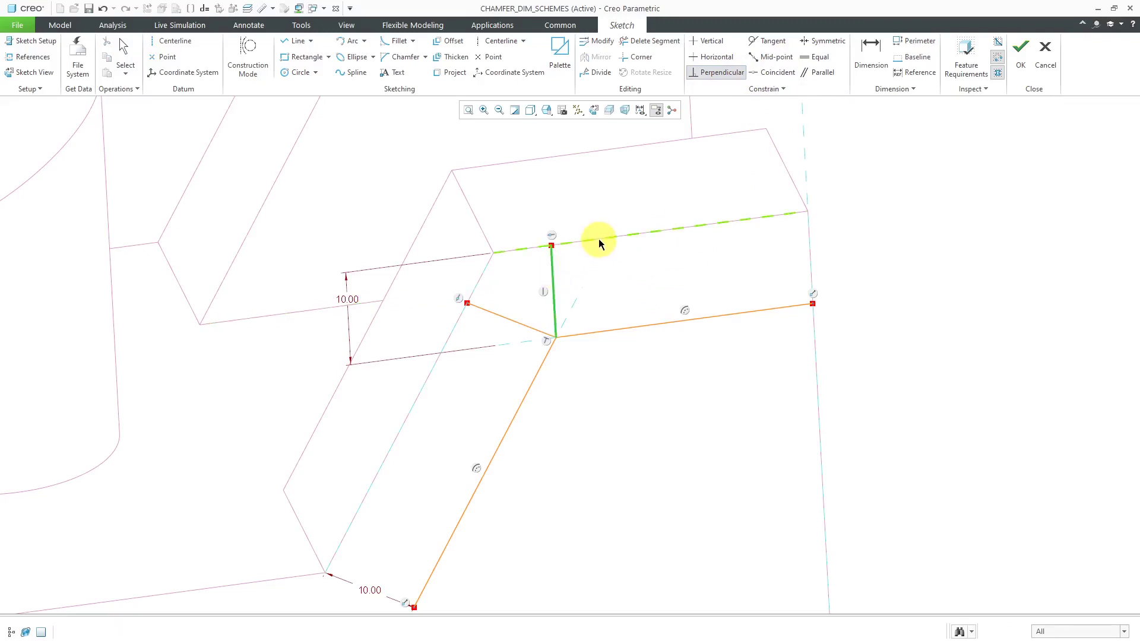
click(600, 243)
click(1033, 82)
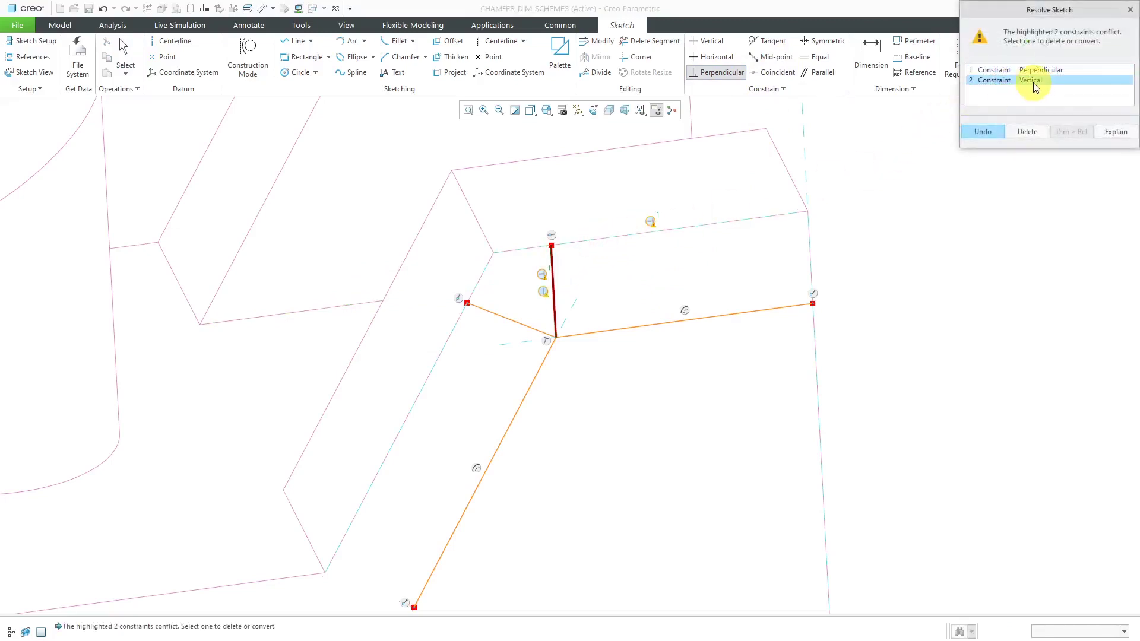
click(1028, 132)
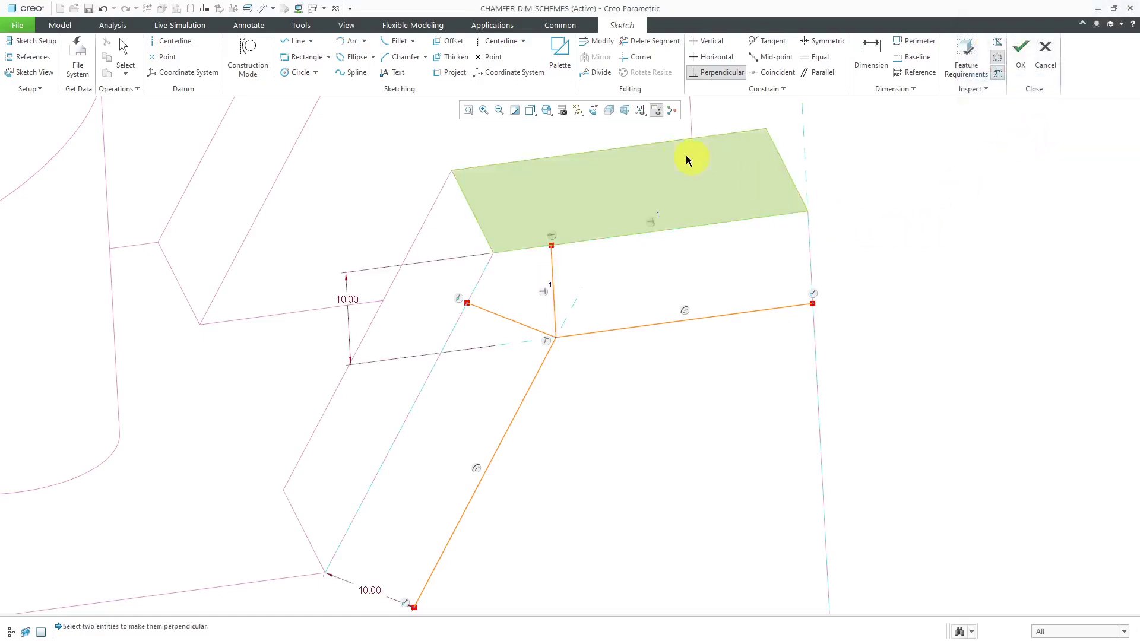
Draw a line joining the two perpendicular lines' endpoints on the block's sloped and top edges, and finish the sketch.
click(305, 44)
click(467, 303)
click(551, 245)
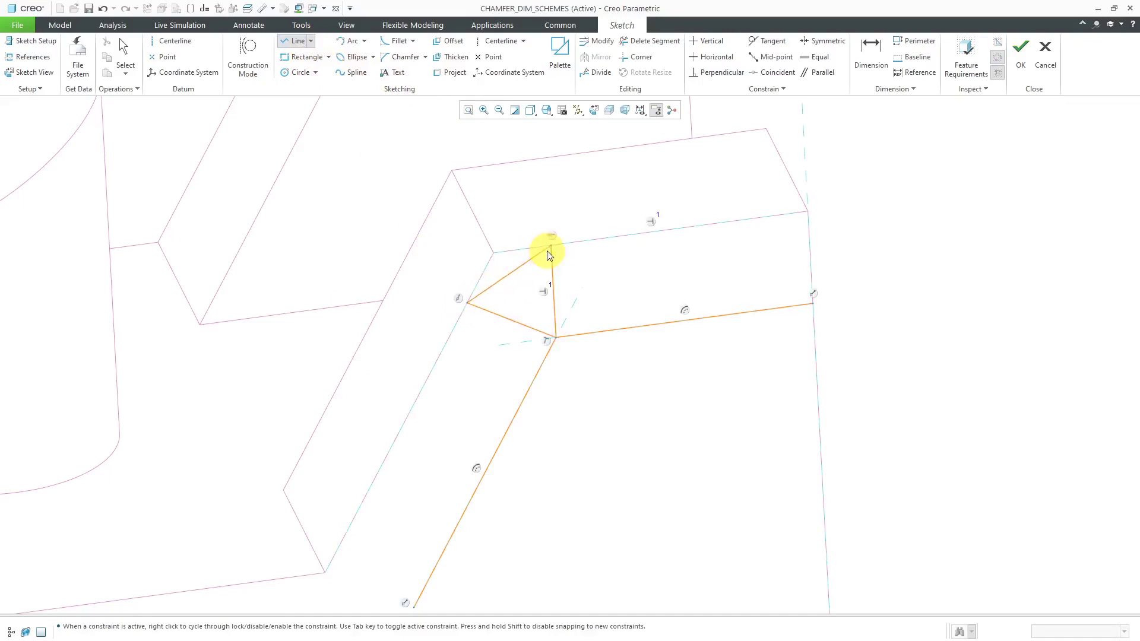
middle_click(893, 242)
middle_click(896, 244)
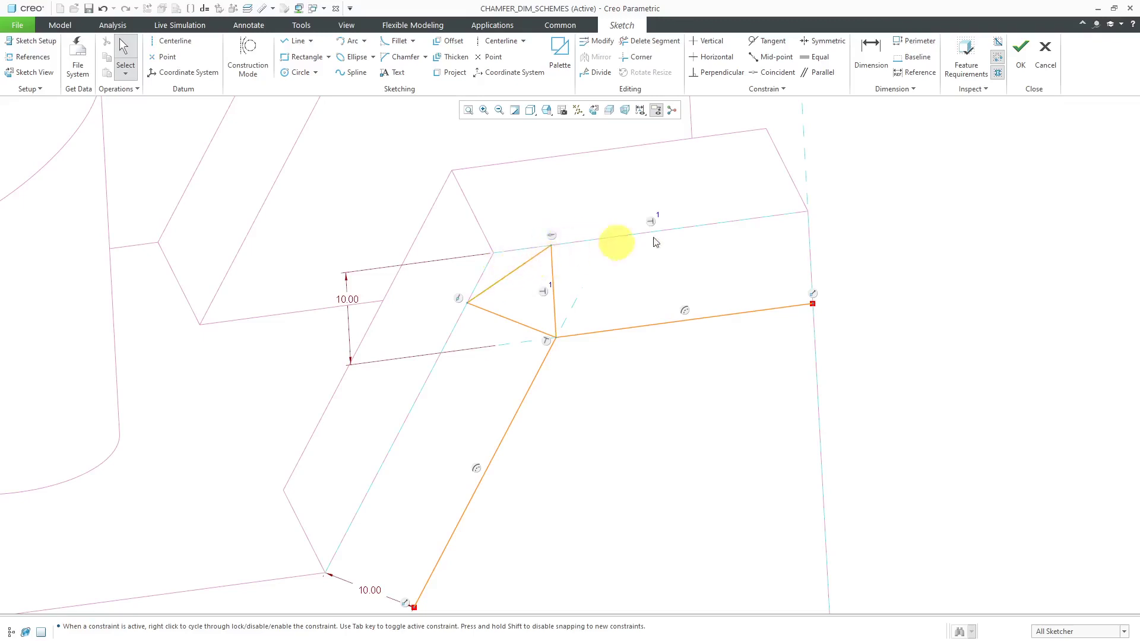
click(1025, 65)
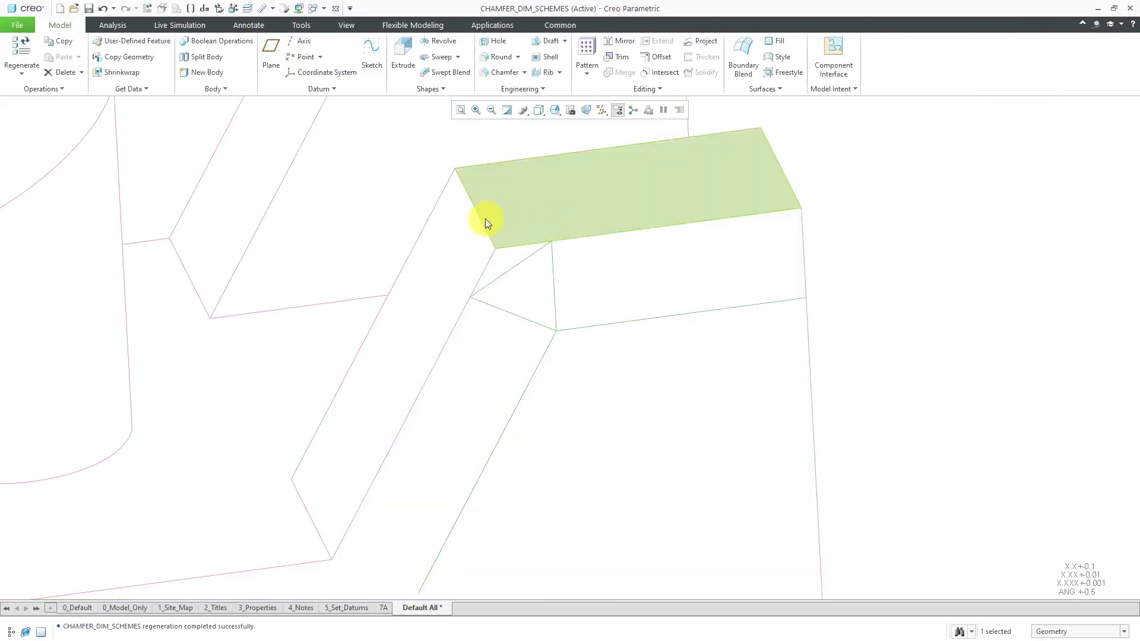
click(482, 220)
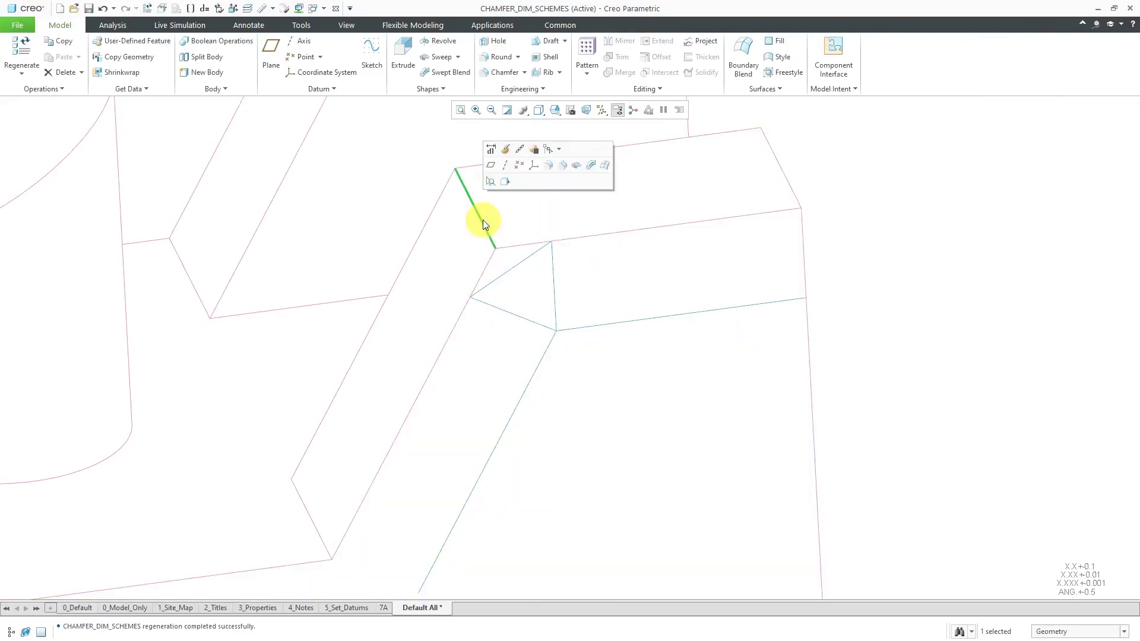
click(563, 168)
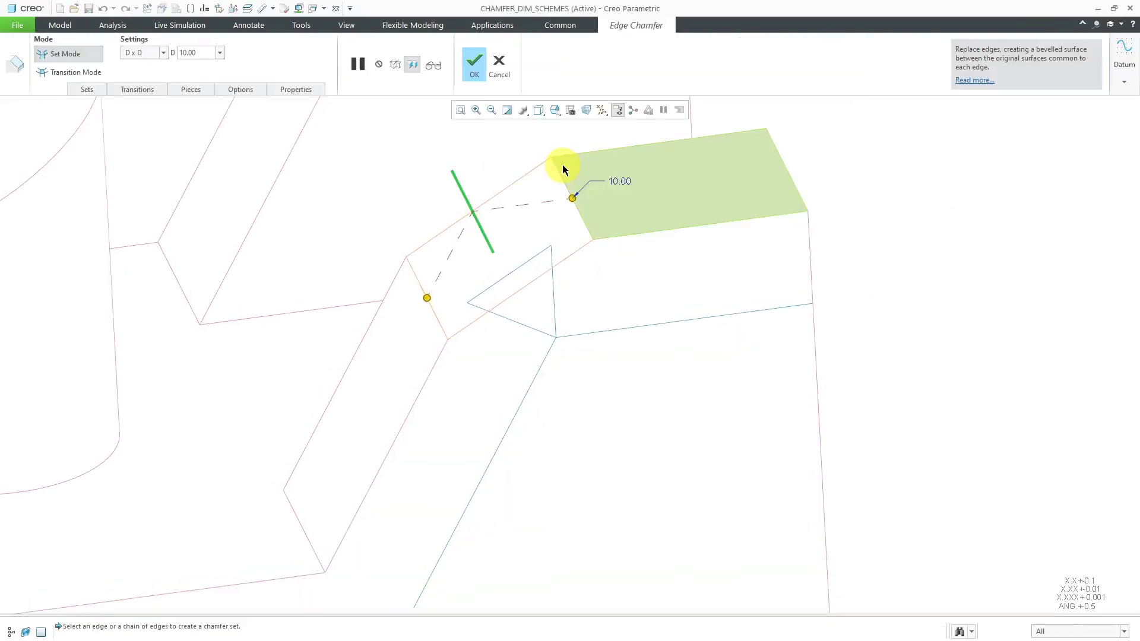
mouse_move(593, 336)
middle_down()
mouse_move(604, 352)
mouse_move(590, 329)
middle_up()
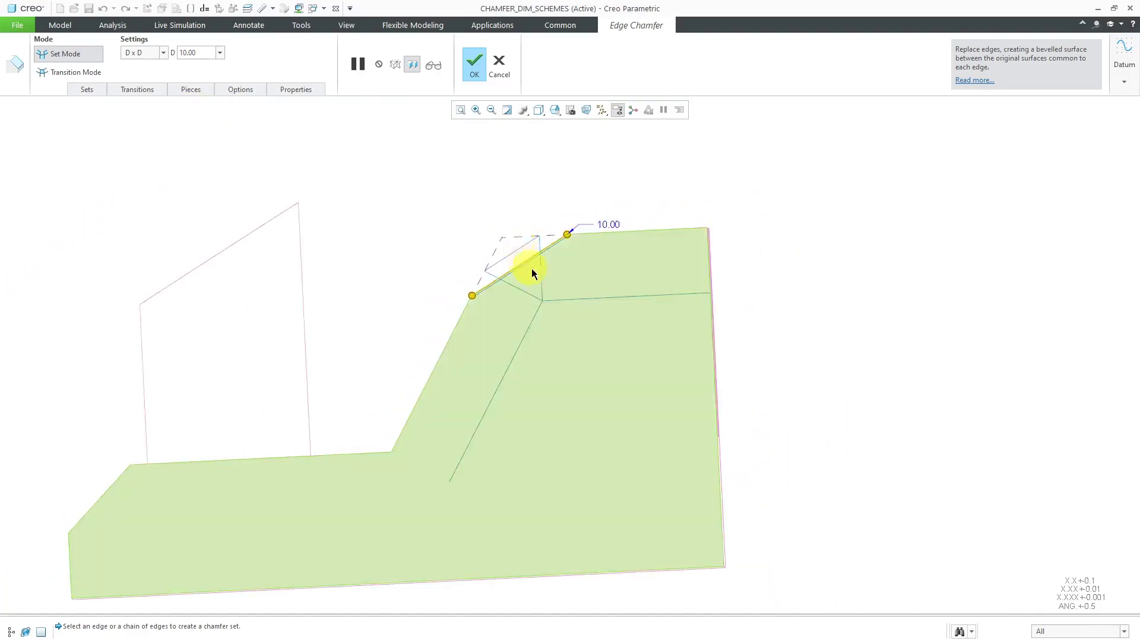
click(611, 349)
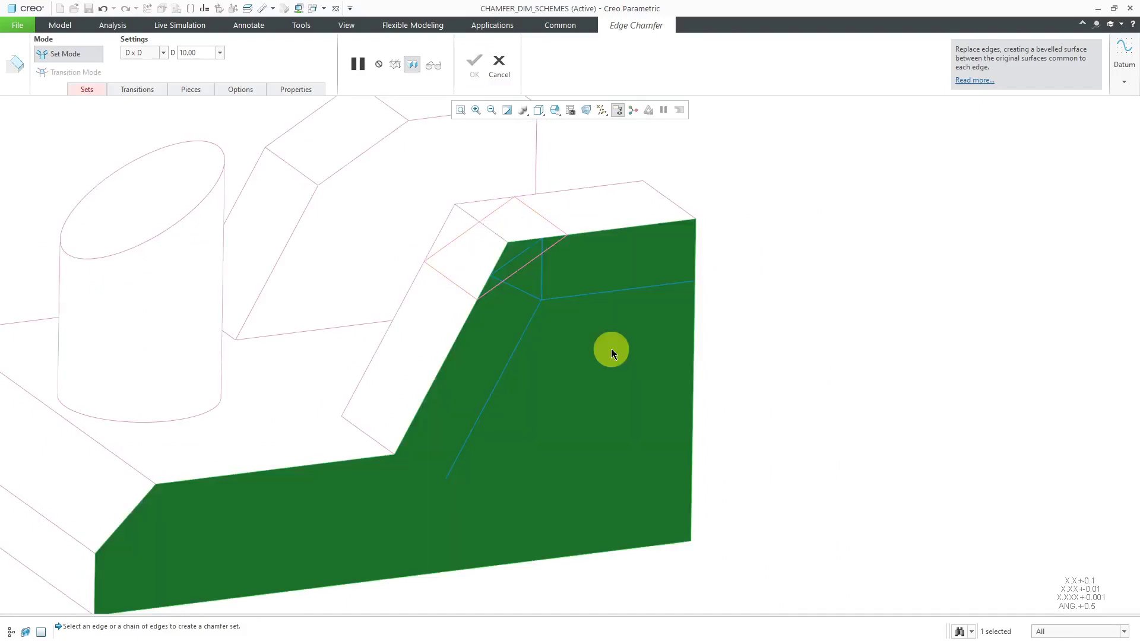
click(499, 62)
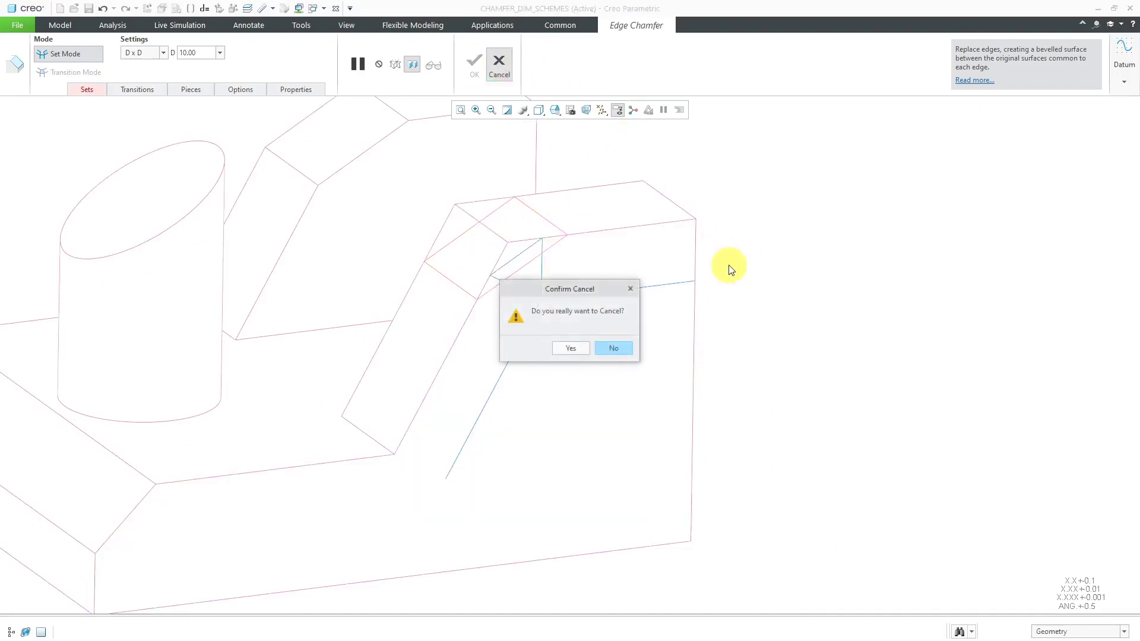
click(579, 347)
Orient the view normal to the block's side face that carries the sketch.
click(621, 361)
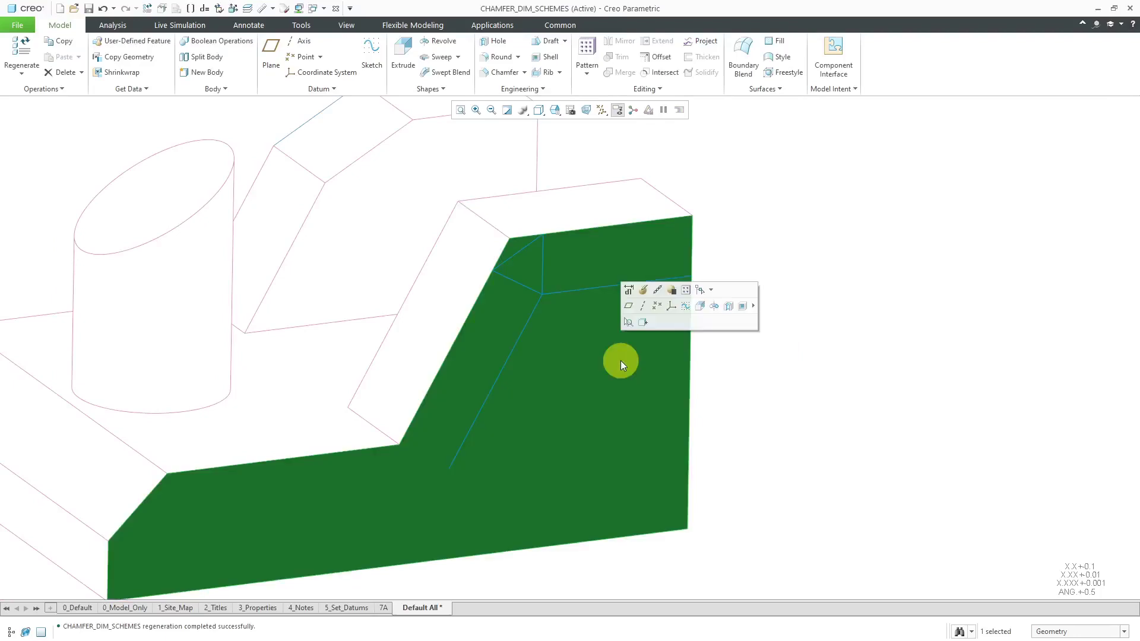
click(642, 322)
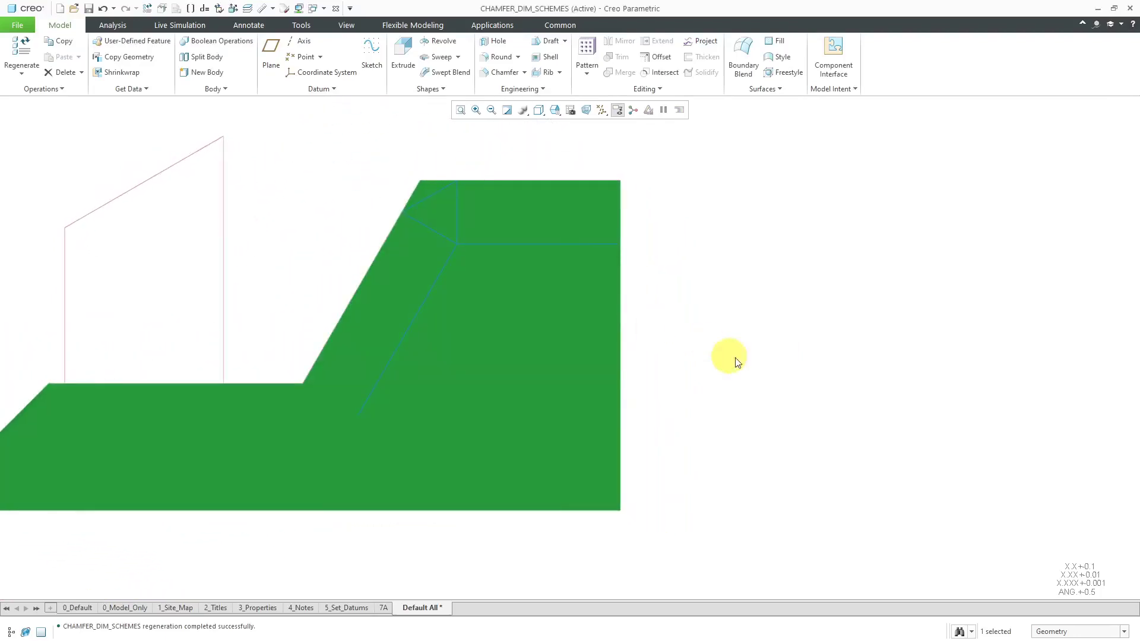
click(752, 333)
scroll(745, 367, down, 2)
scroll(448, 203, up, 2)
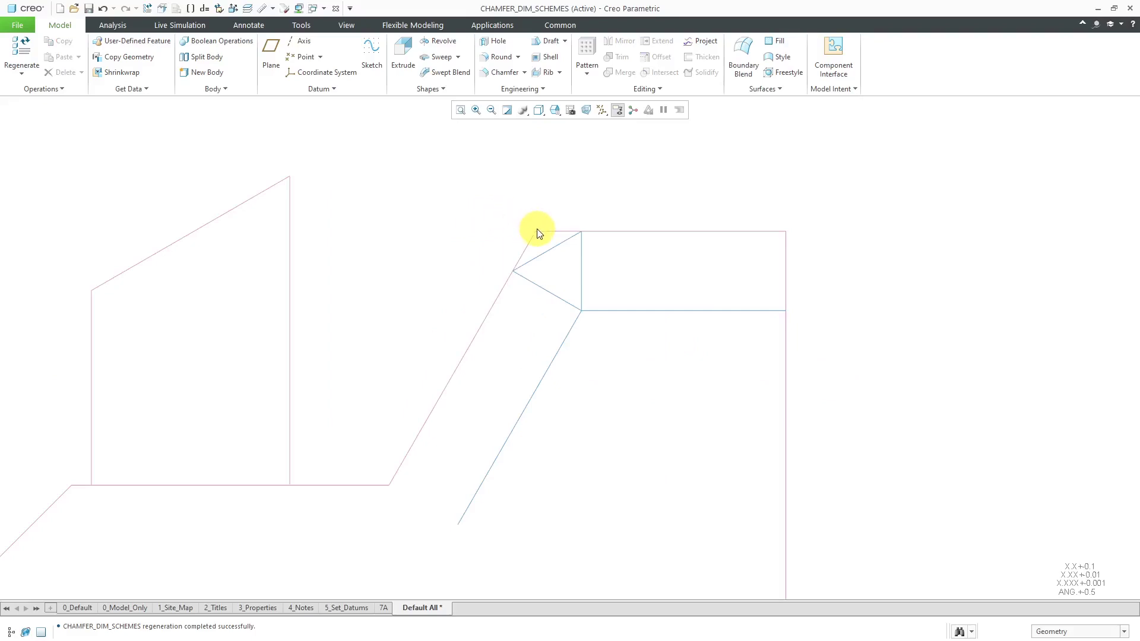
Start an edge chamfer on the edge between the block's top and sloped faces, and switch to the BACK view.
click(503, 73)
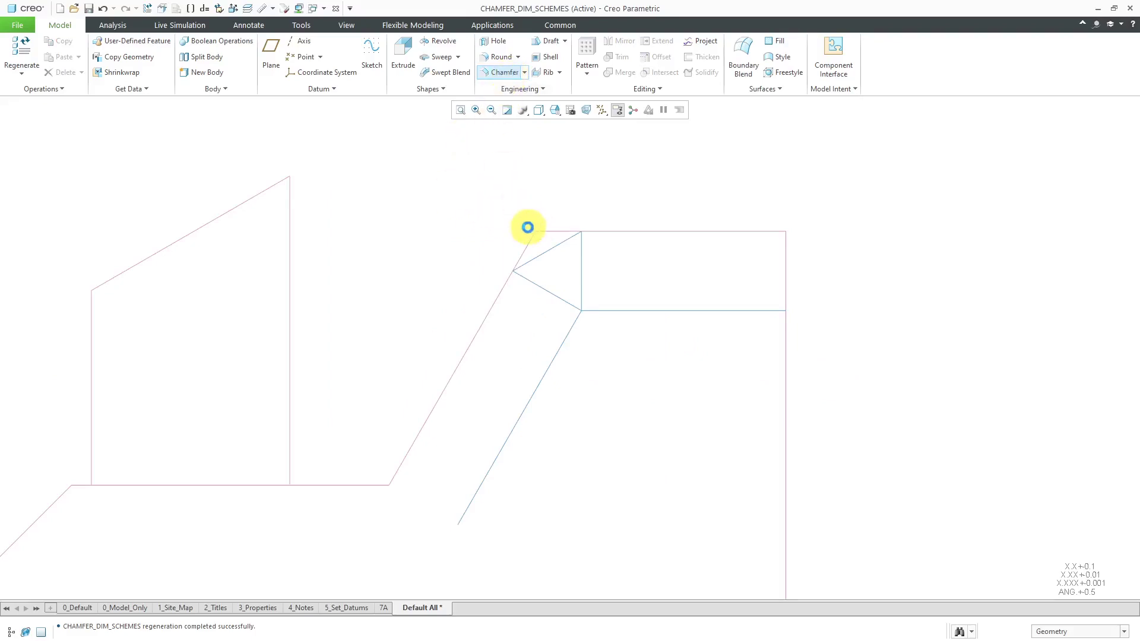
key(ctrl+d)
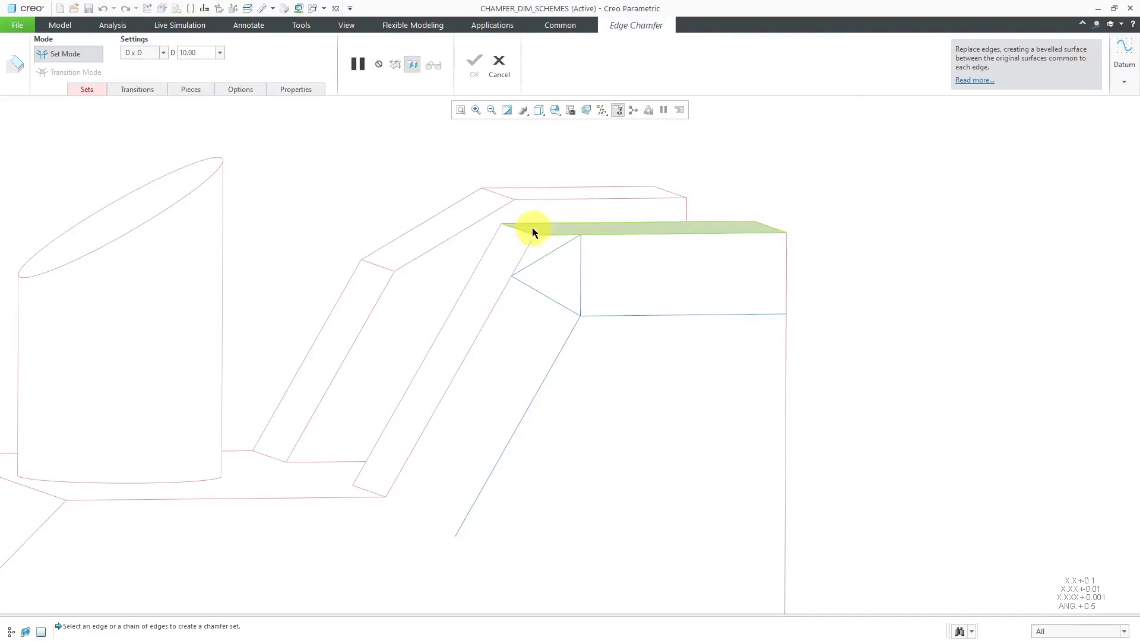
click(523, 233)
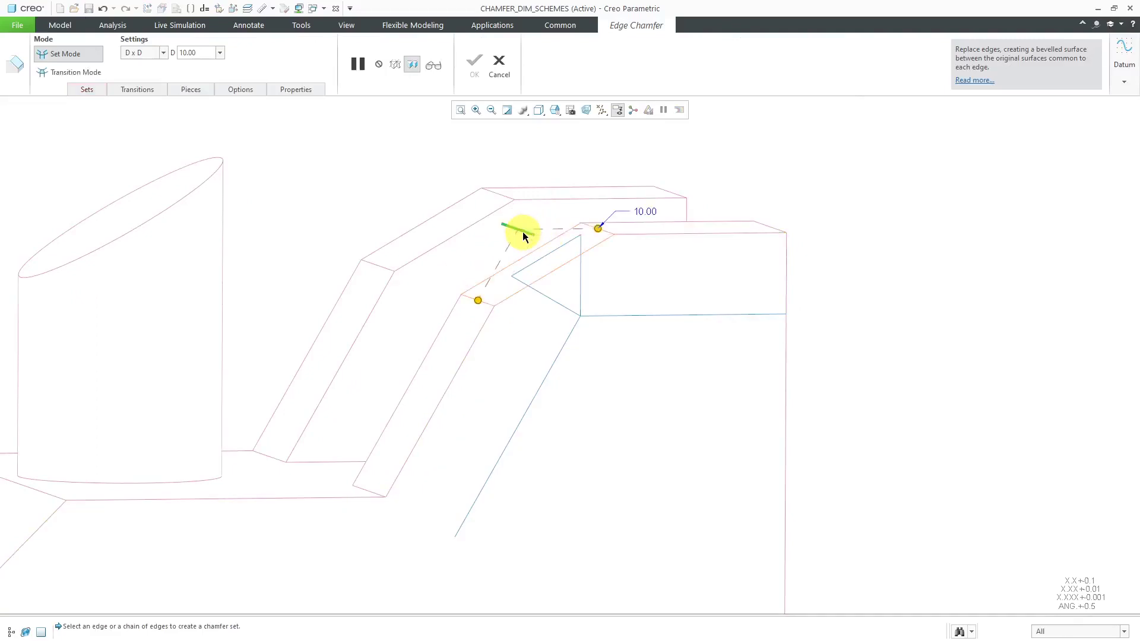
click(540, 113)
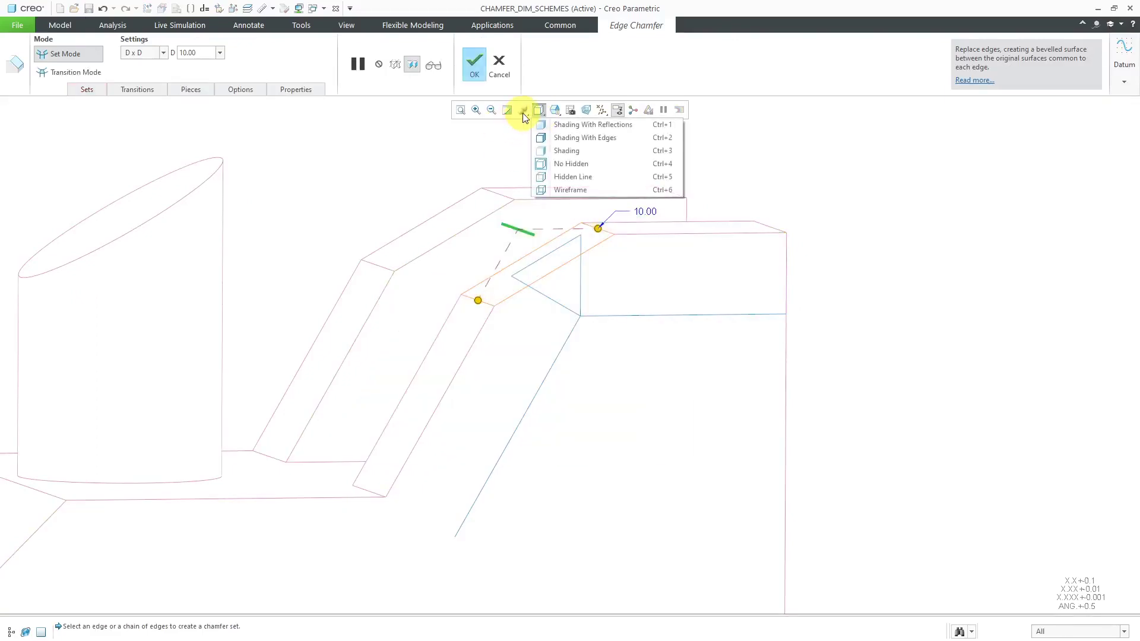
click(555, 113)
scroll(576, 159, down, 3)
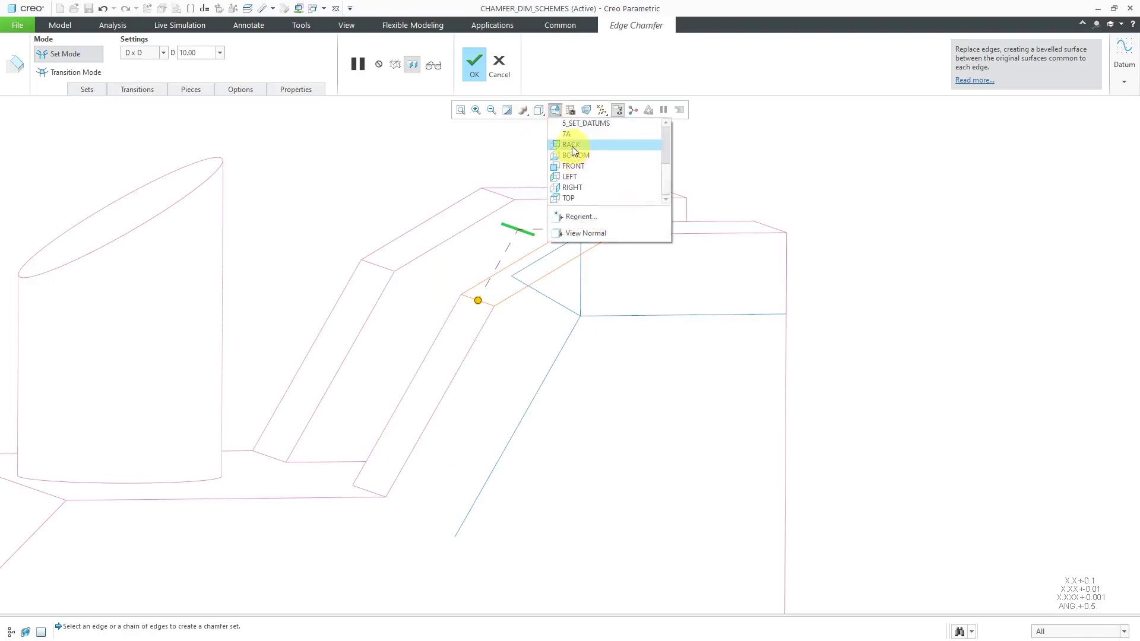
click(571, 146)
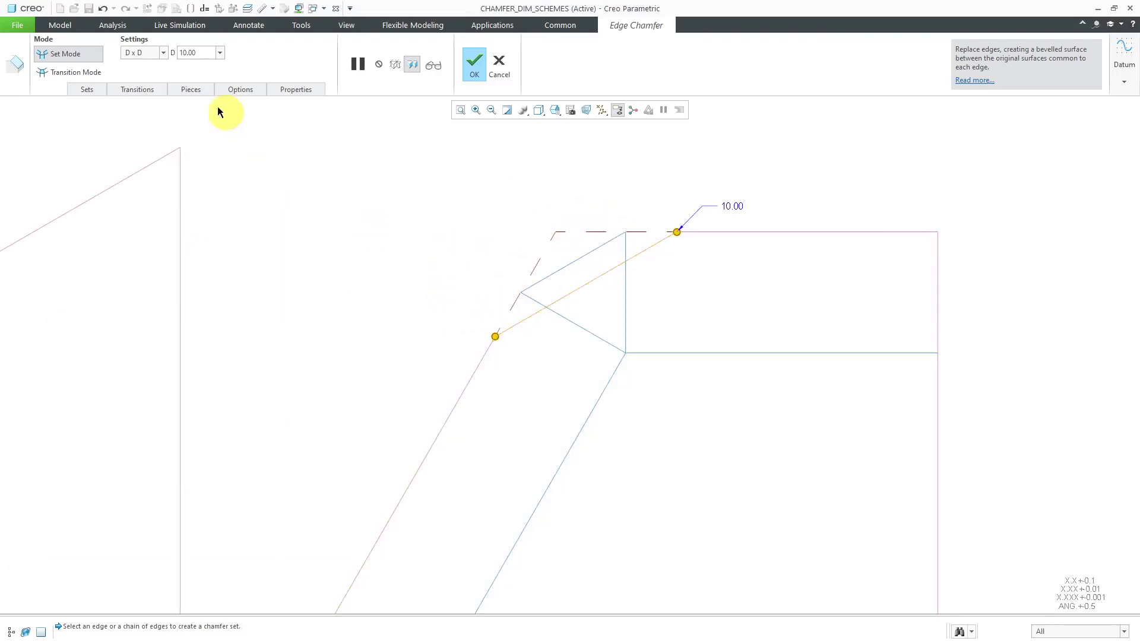
Set the chamfer's dimension scheme to O X O with a value of 10 and complete it.
click(162, 54)
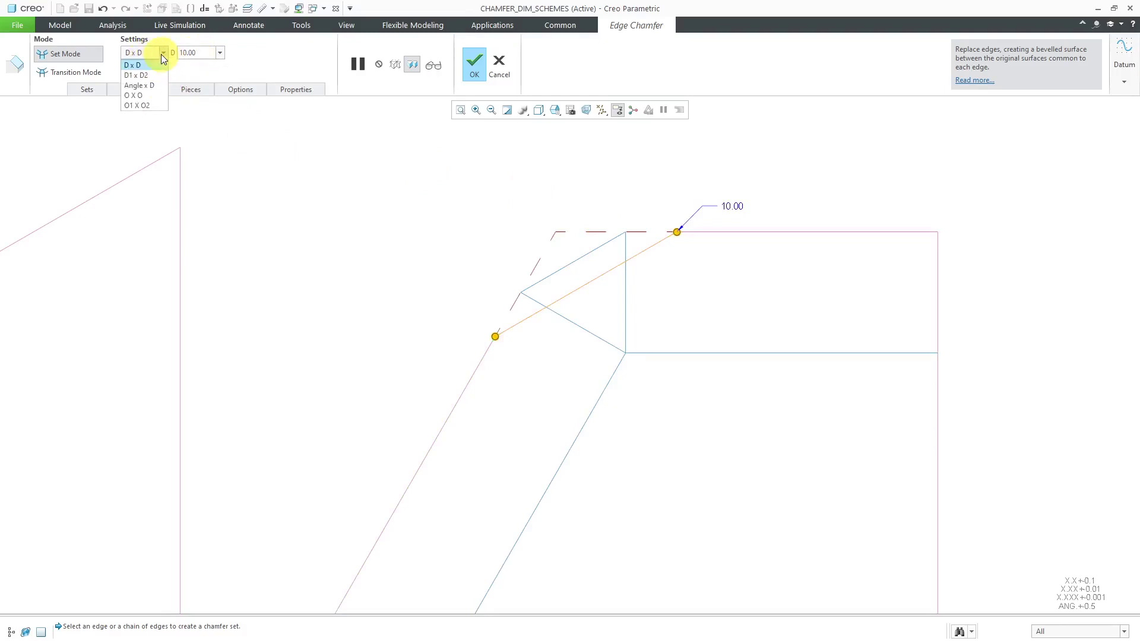
click(157, 95)
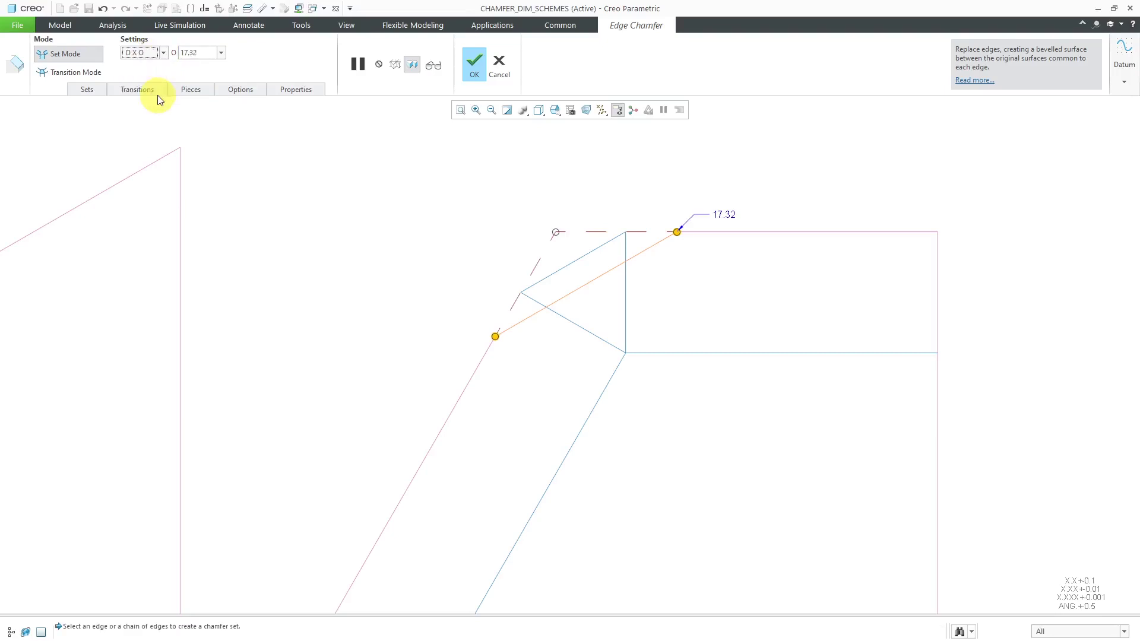
double_click(199, 50)
text(10)
key(Return)
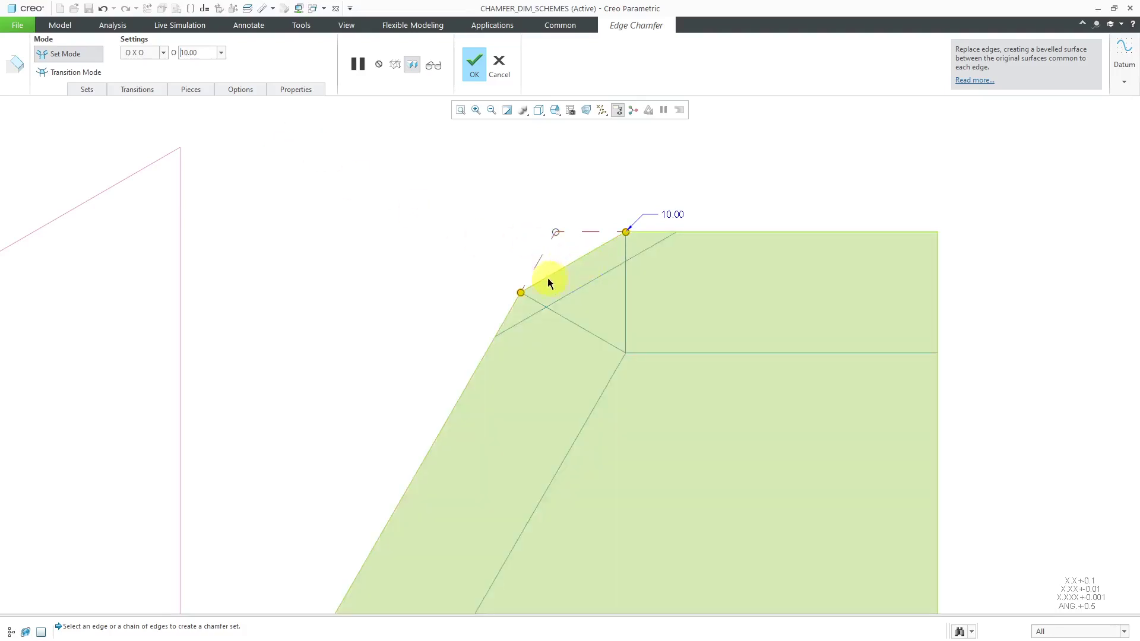
middle_drag(411, 234, 427, 238)
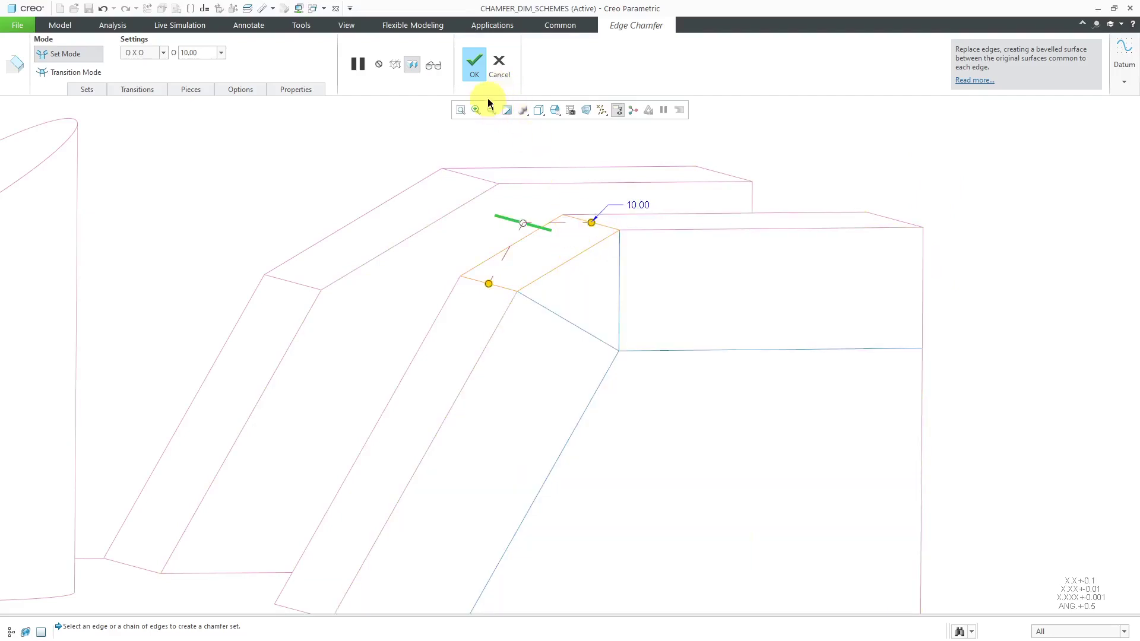
click(475, 65)
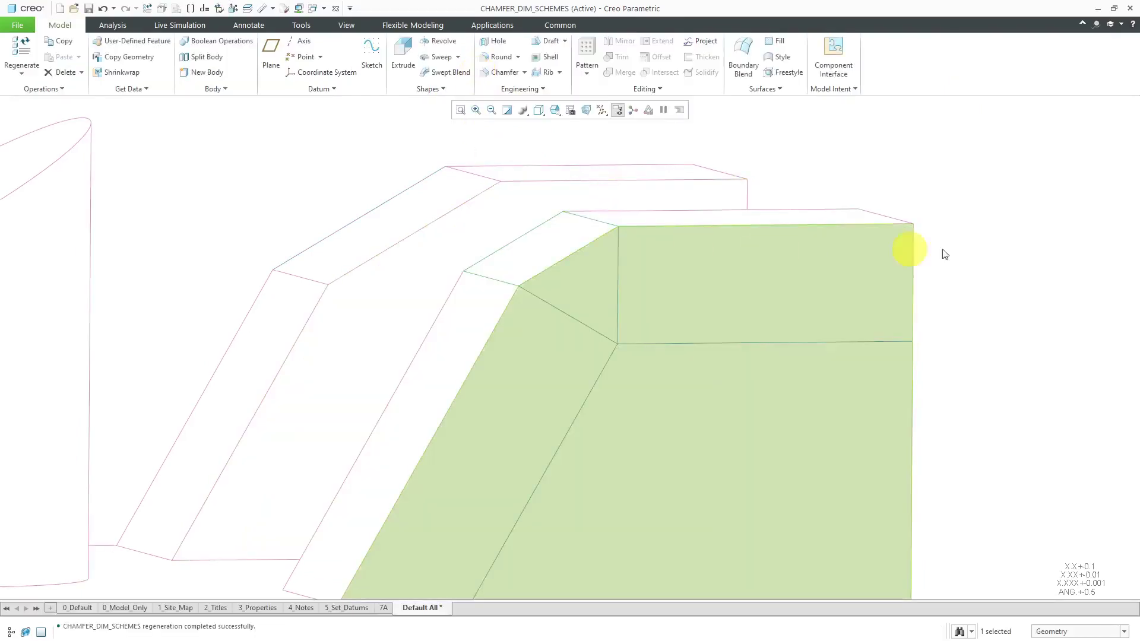
Set the model's display style to Shading With Edges.
middle_drag(720, 249, 650, 238)
scroll(719, 420, down, 3)
click(553, 112)
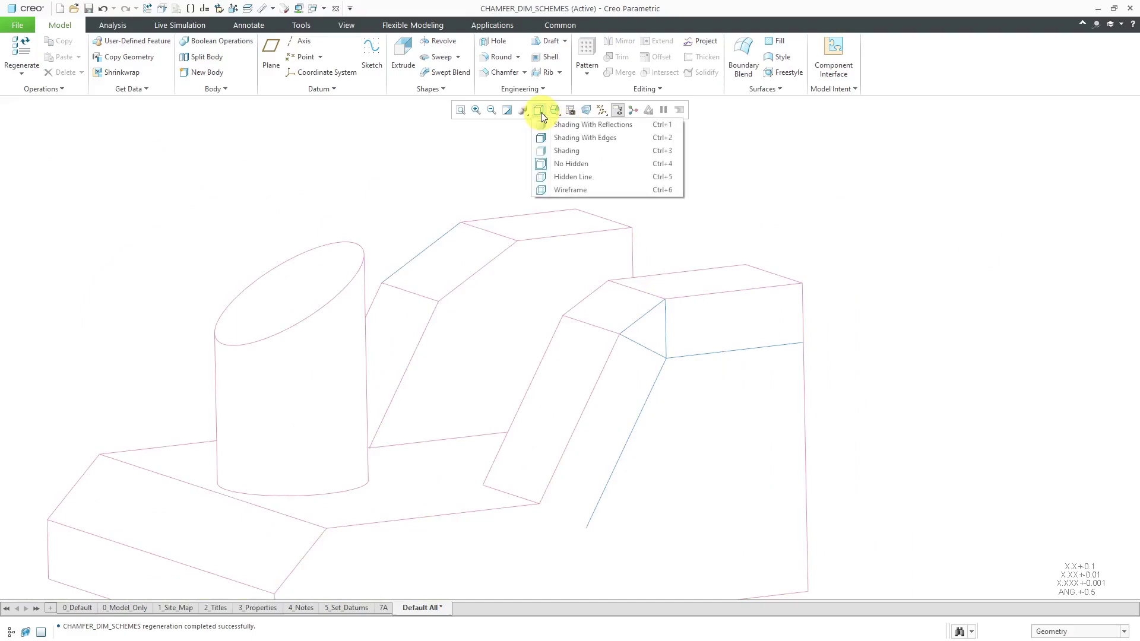
click(564, 153)
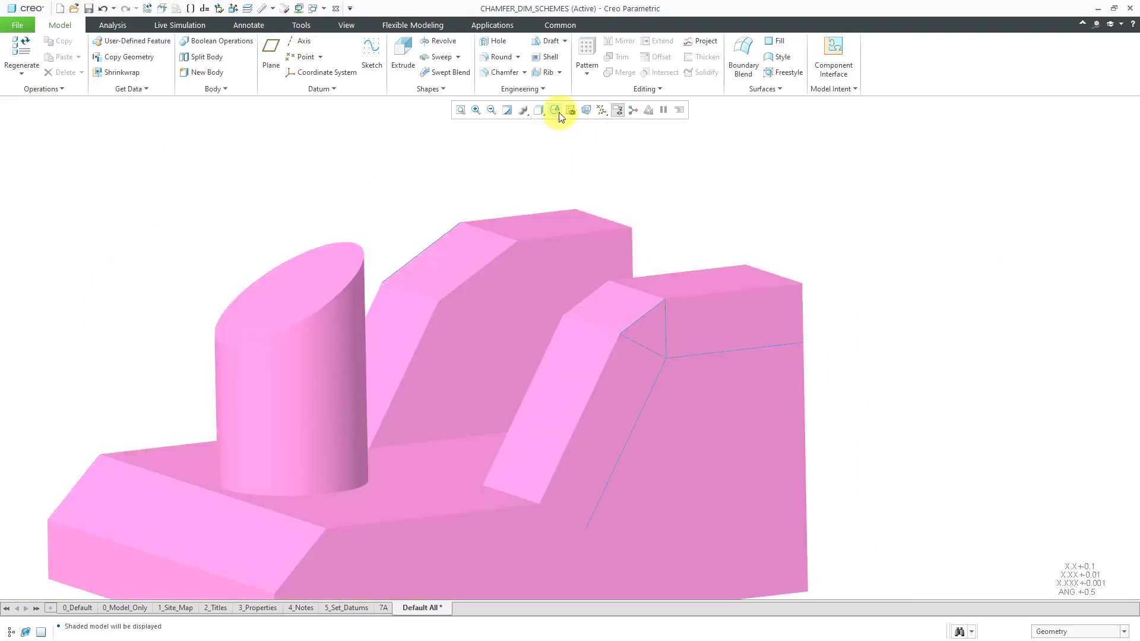
click(540, 111)
click(561, 139)
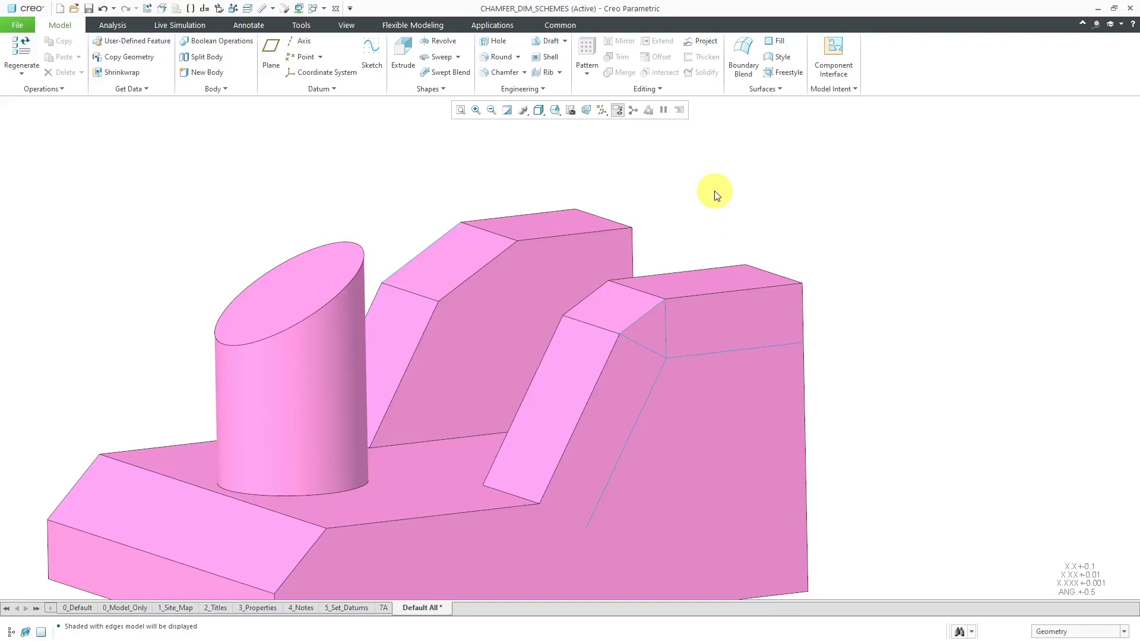
Activate cross section A through the slanted cylinder and show its hatching.
scroll(692, 217, down, 2)
middle_drag(652, 257, 667, 356)
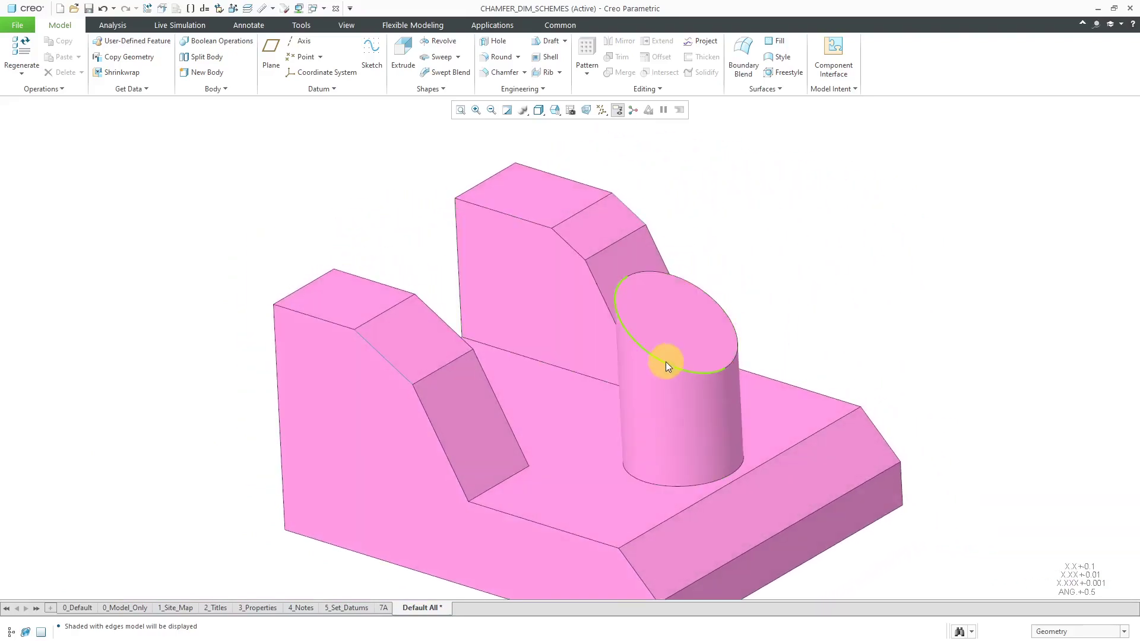
click(12, 631)
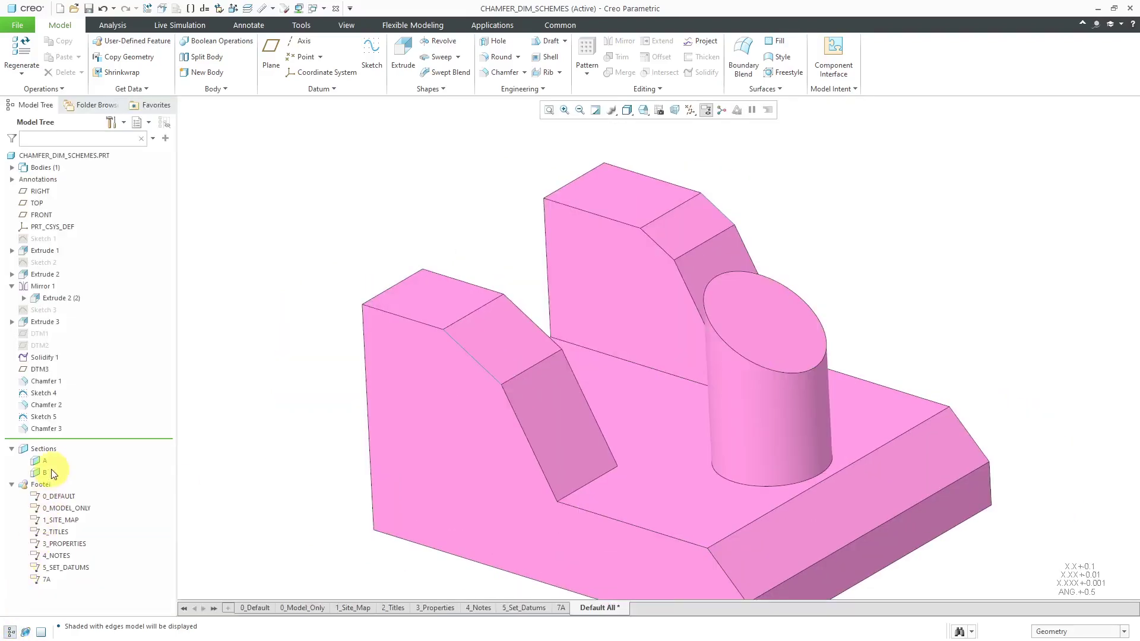
click(43, 465)
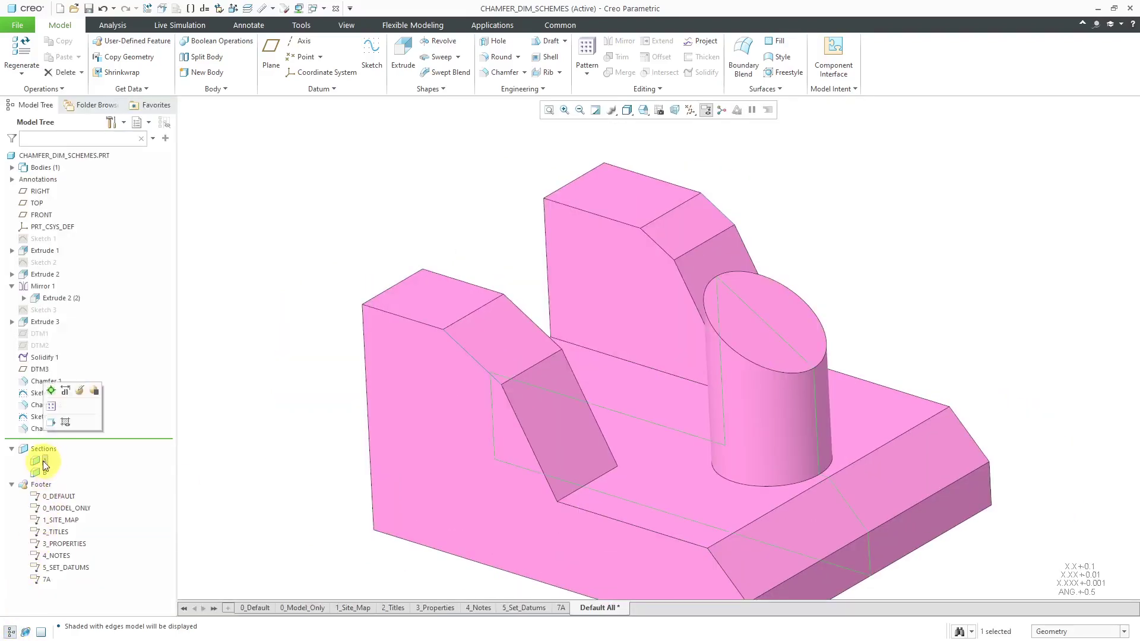
click(52, 391)
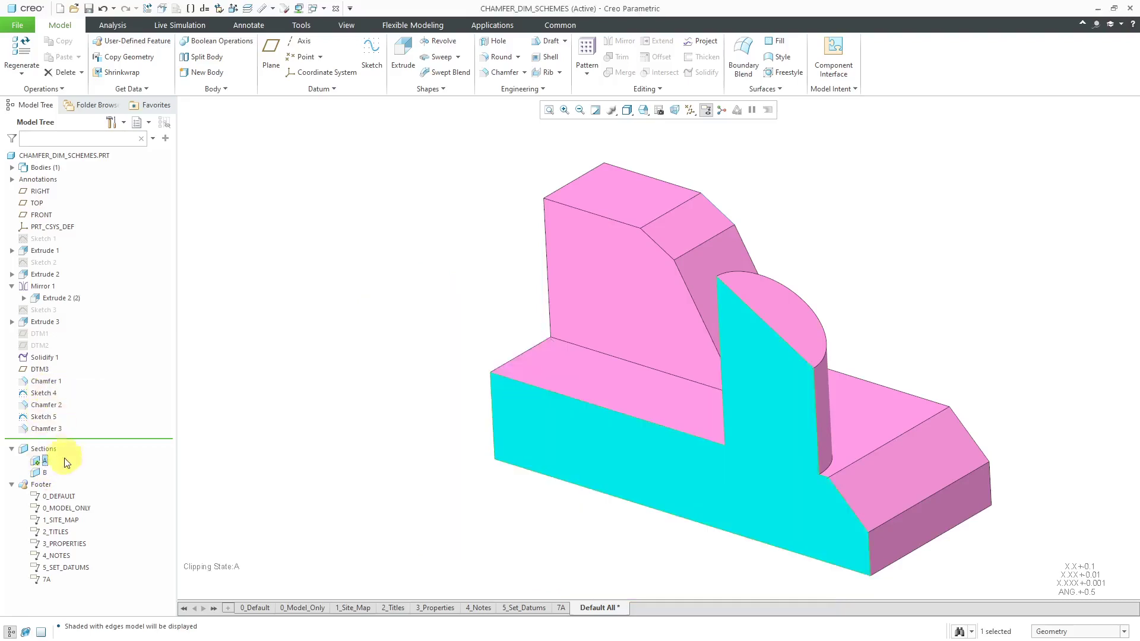
right_click(45, 461)
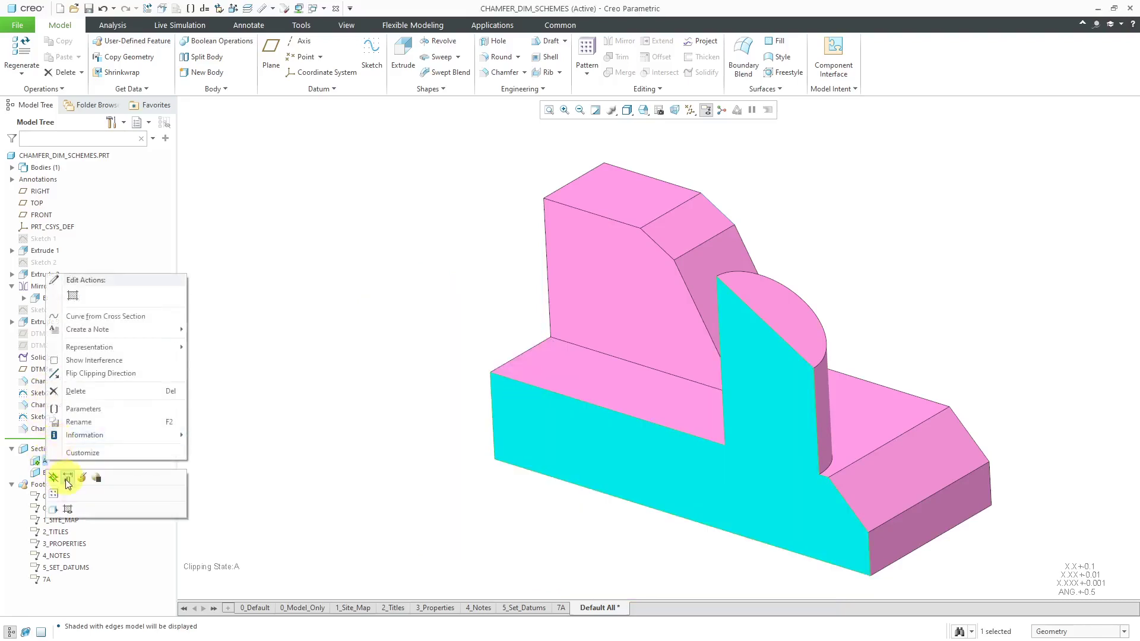
click(69, 511)
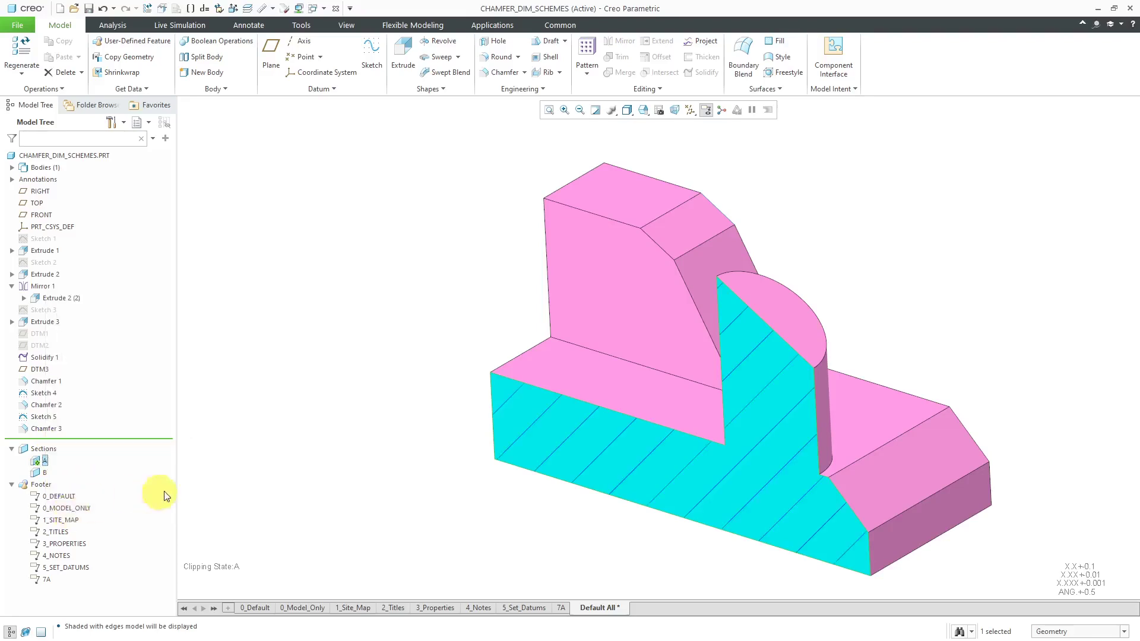
Switch to the BACK view and examine the angles between the cylinder's slanted top and its sides in section A.
click(642, 111)
scroll(668, 152, down, 3)
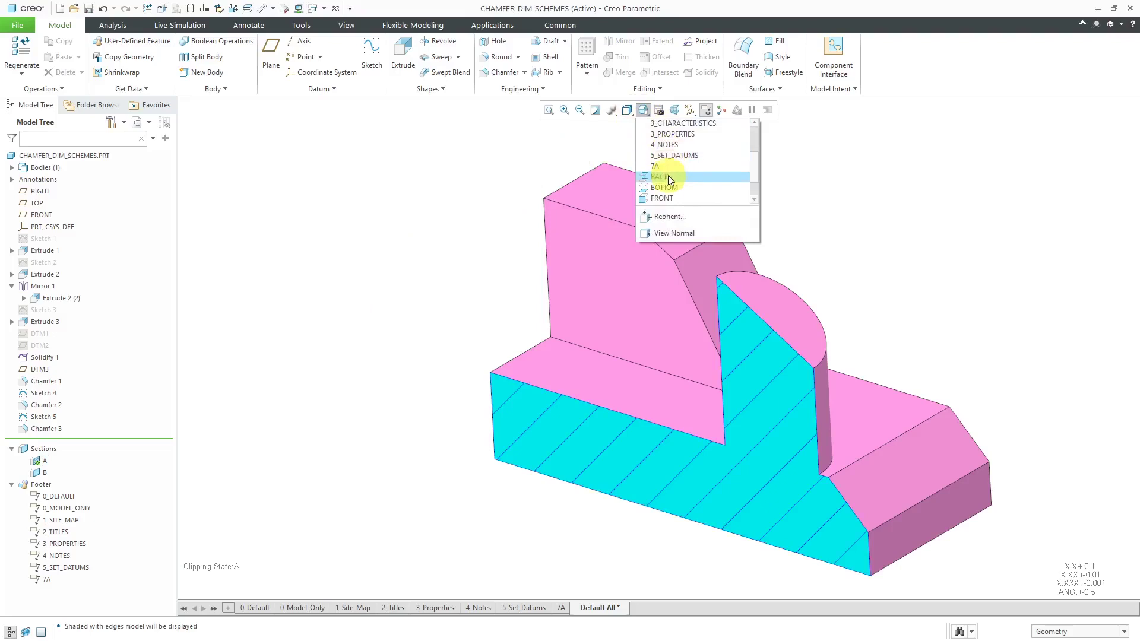
click(668, 179)
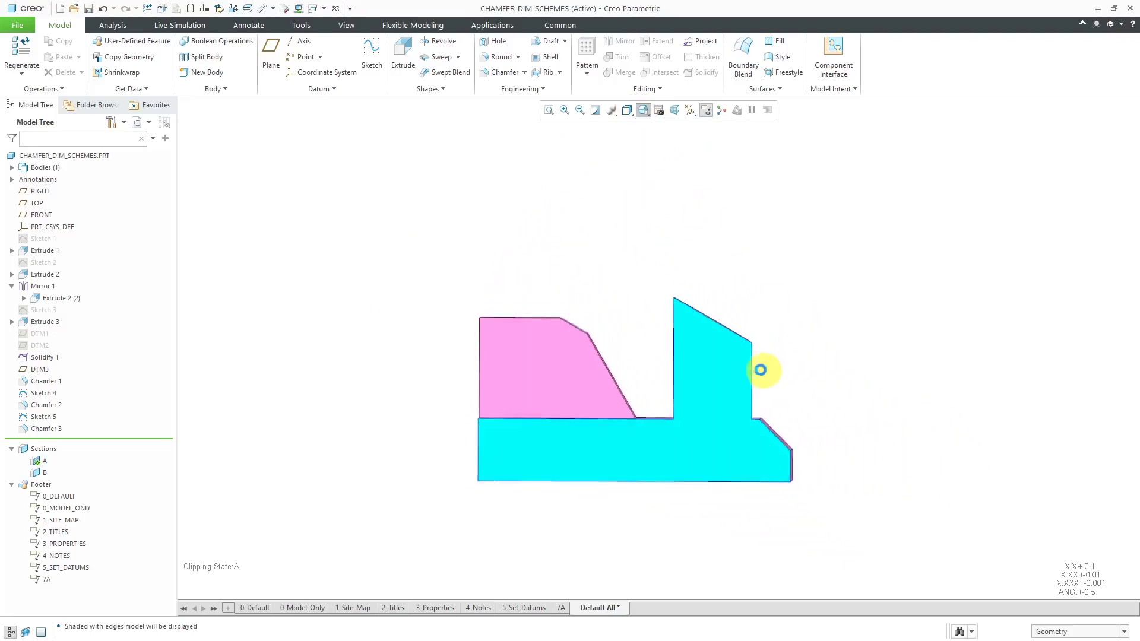
scroll(753, 356, down, 1)
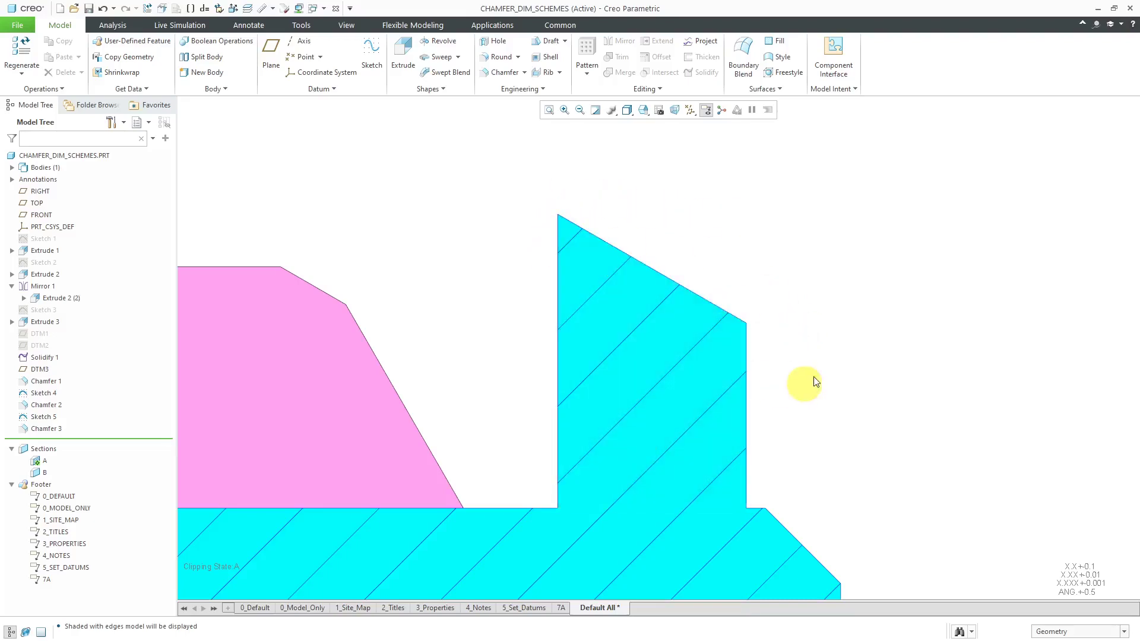
scroll(666, 333, down, 2)
mouse_move(666, 333)
middle_down()
mouse_move(674, 308)
mouse_move(651, 327)
middle_up()
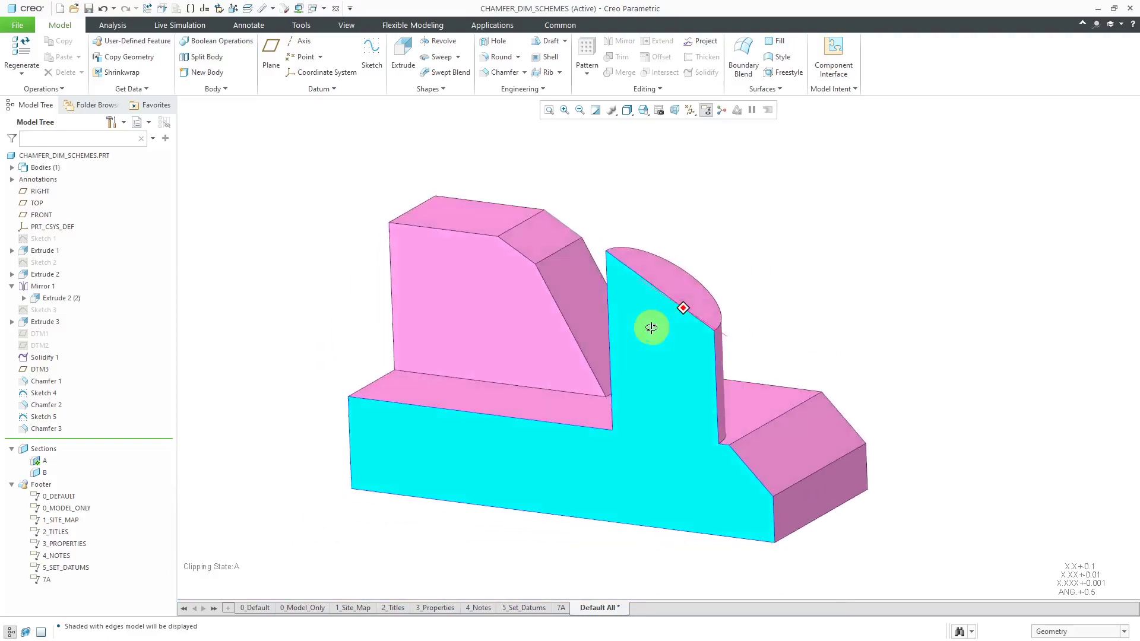
scroll(786, 280, up, 2)
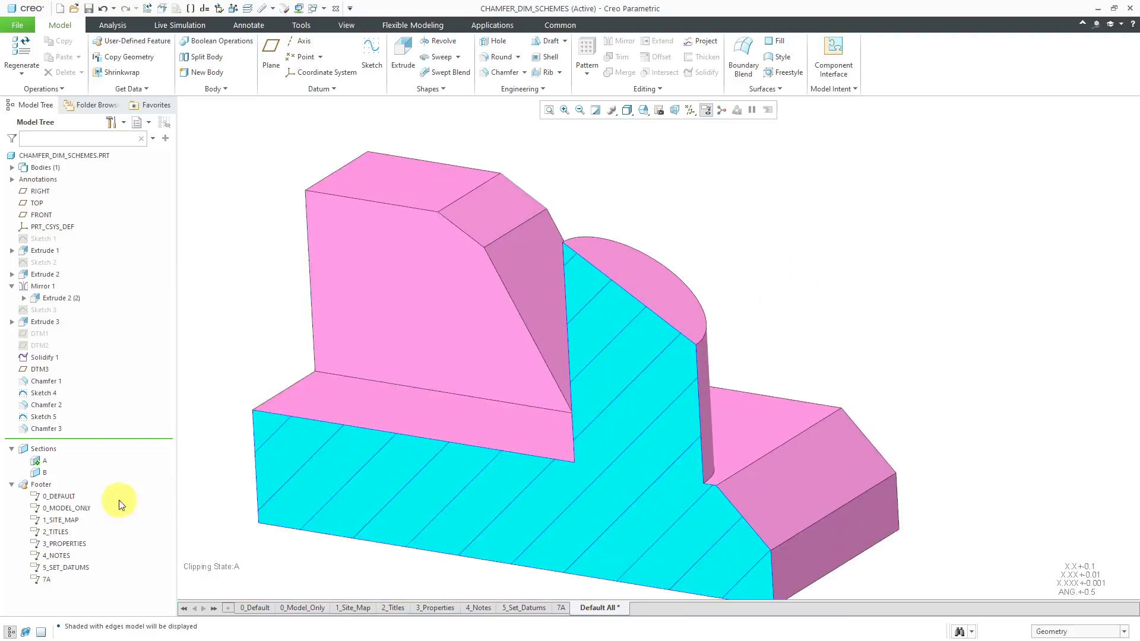
Hide the hatching of section A and deactivate the section.
right_click(44, 462)
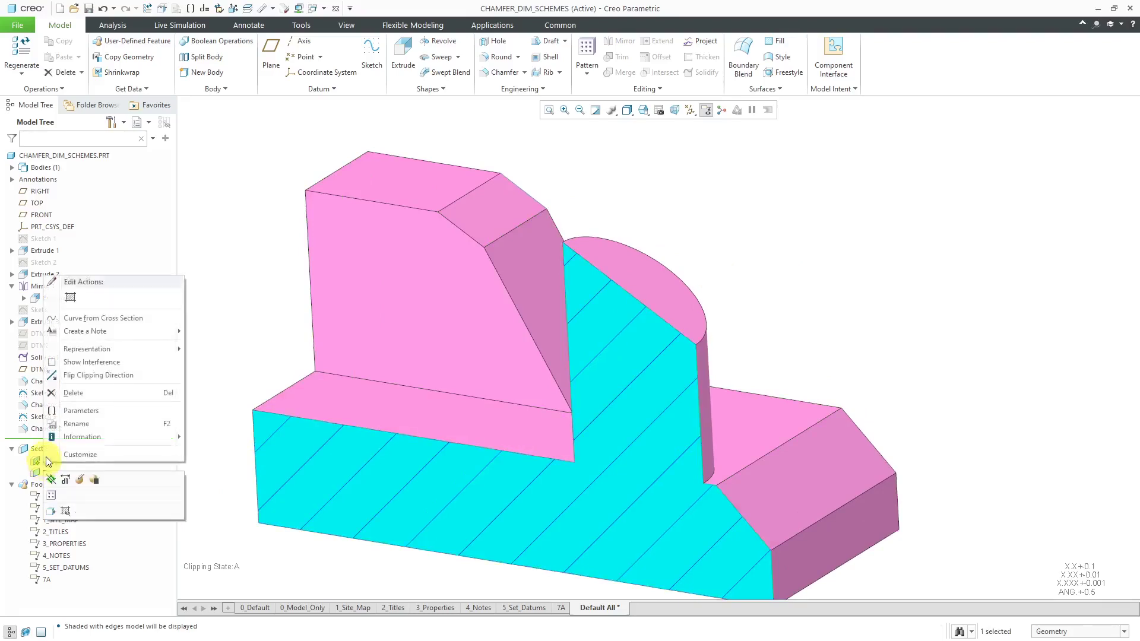
click(60, 509)
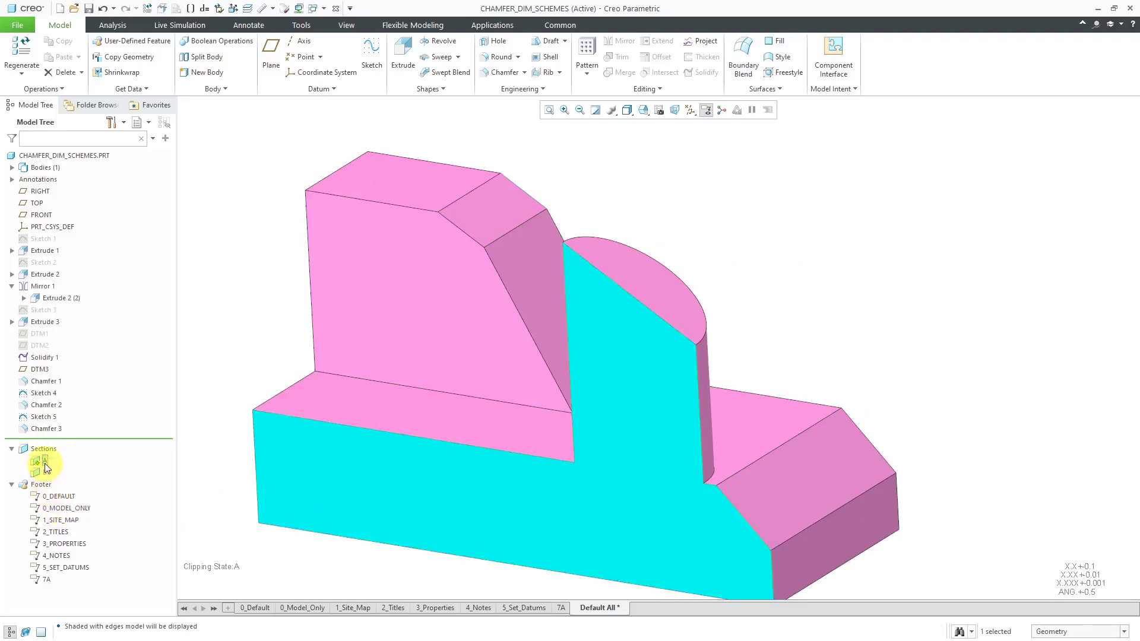
right_click(49, 473)
click(53, 481)
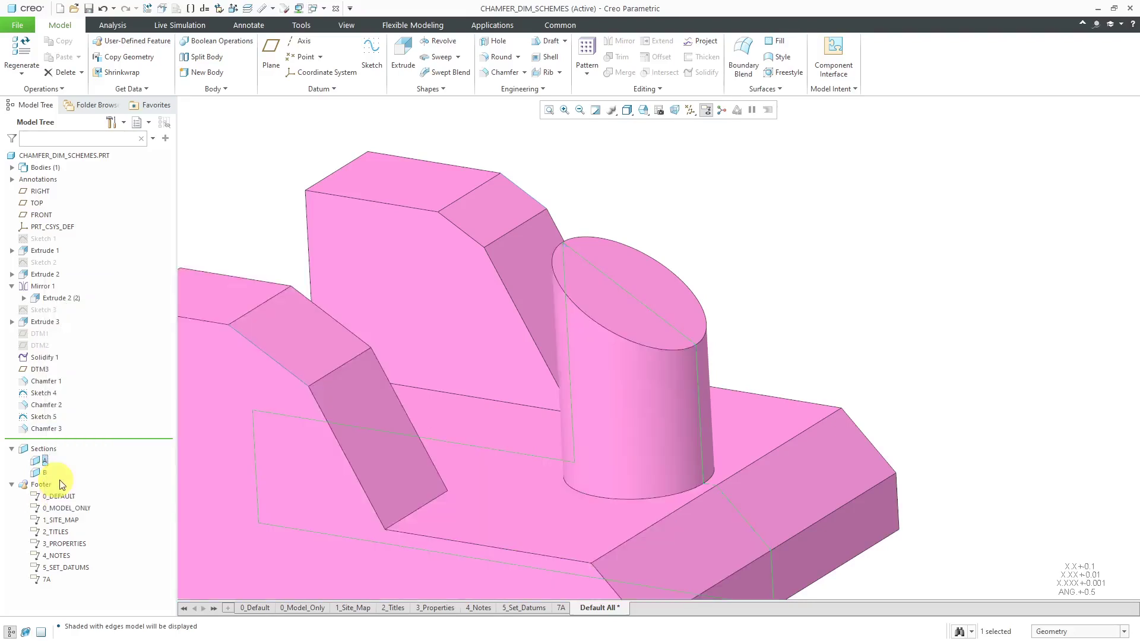
Activate cross section B and examine the angles between the cylinder's top and sides from several directions.
click(47, 473)
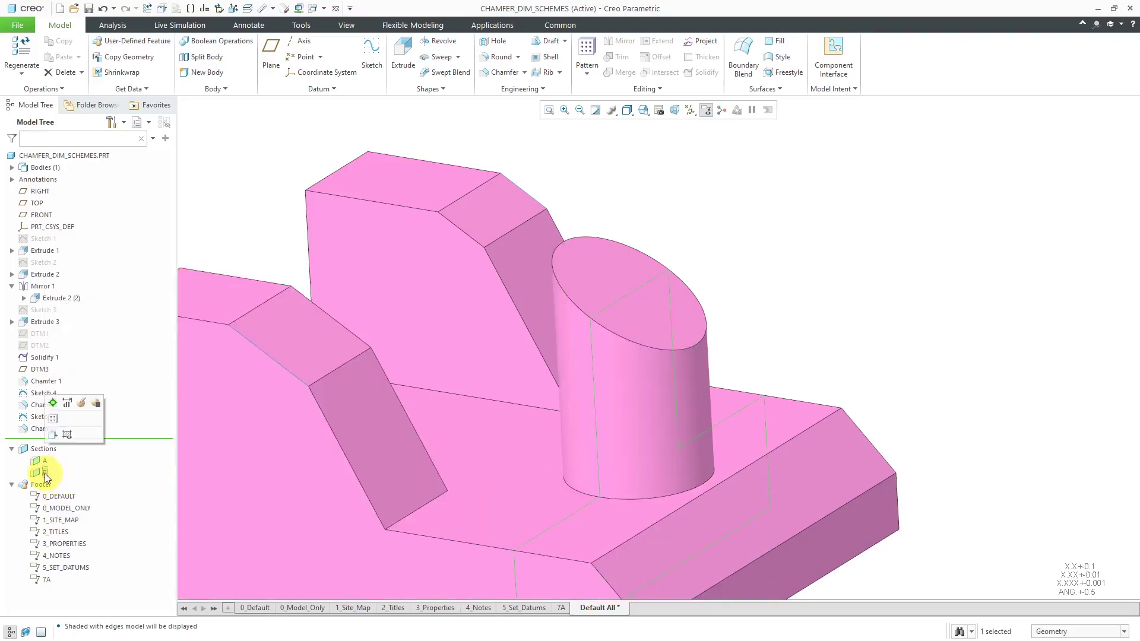
click(53, 404)
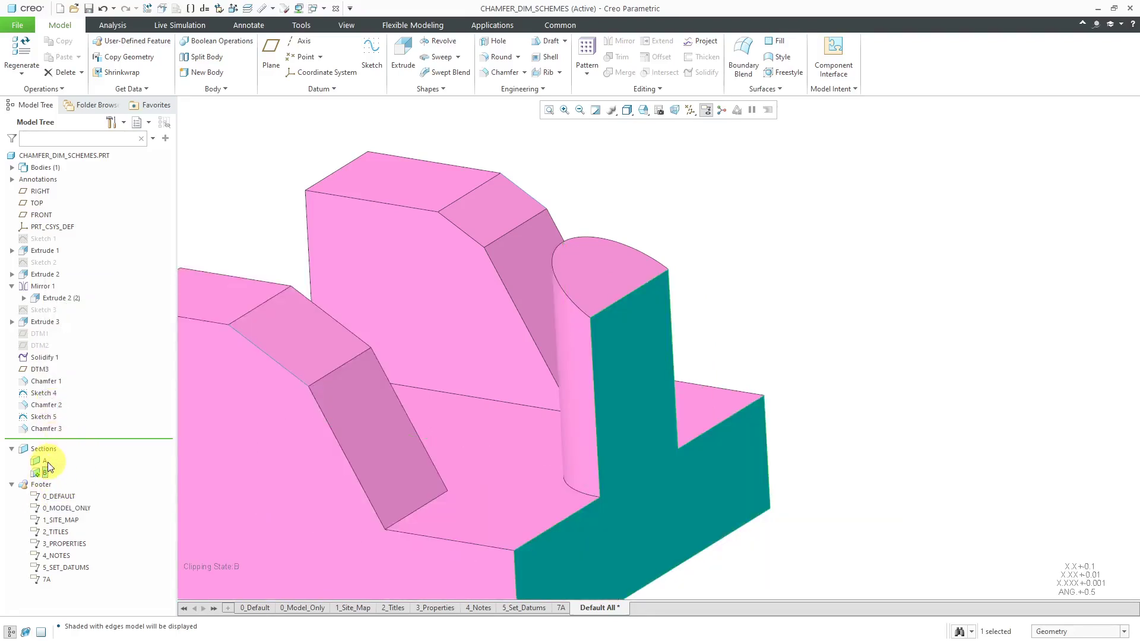
mouse_move(647, 351)
middle_down()
mouse_move(631, 305)
mouse_move(600, 328)
mouse_move(582, 328)
mouse_move(580, 313)
middle_up()
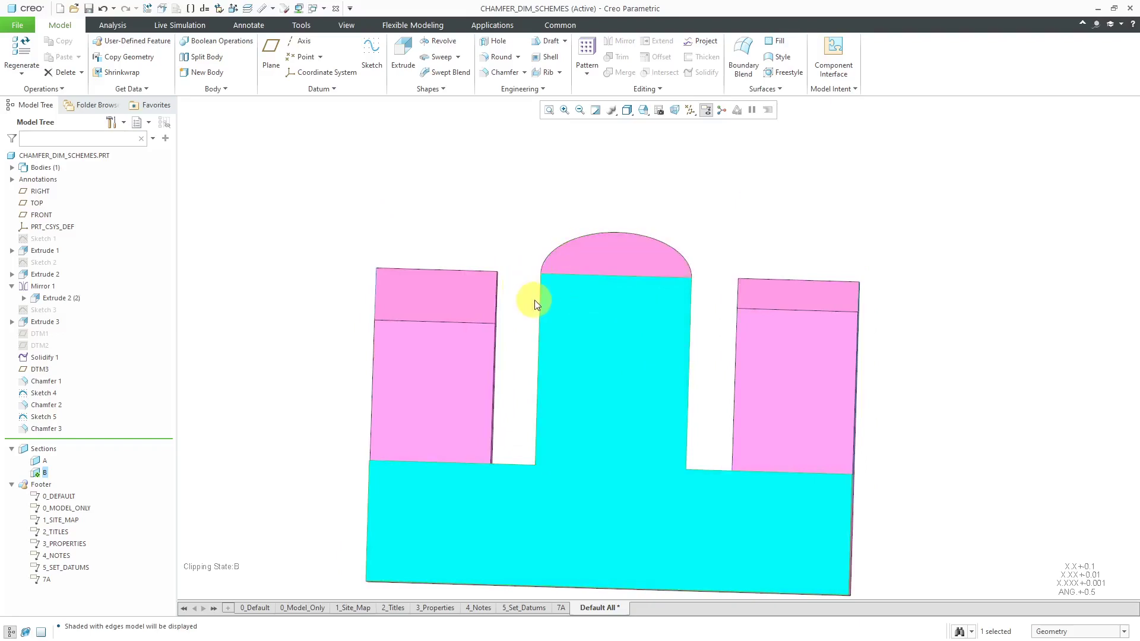
middle_drag(509, 322, 542, 316)
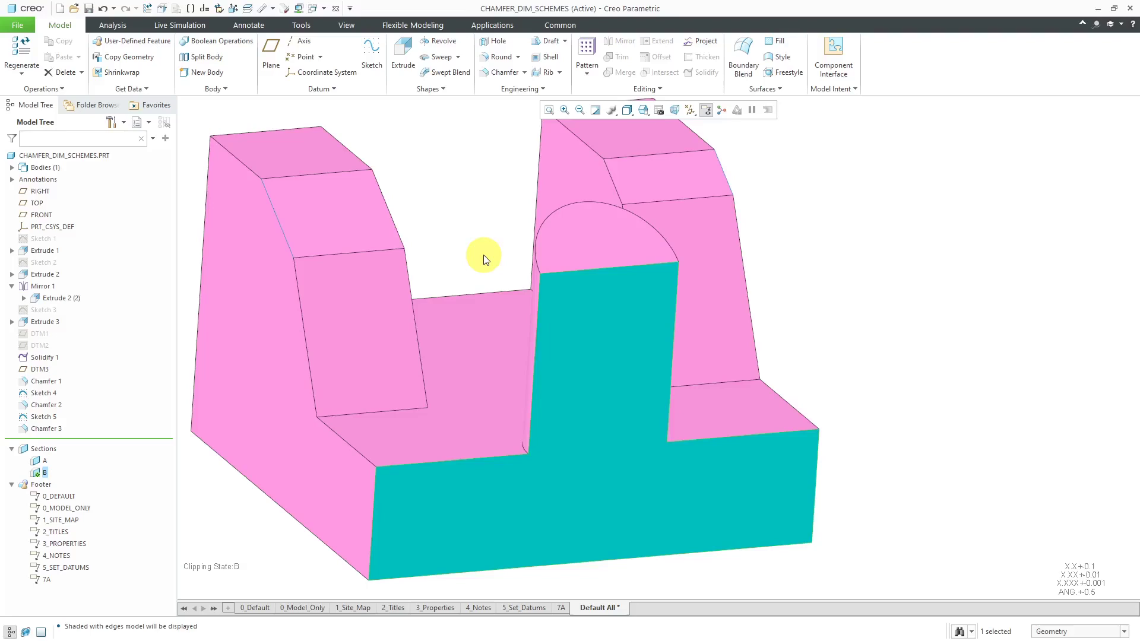
Deactivate section B to show the whole model again.
right_click(44, 473)
click(52, 488)
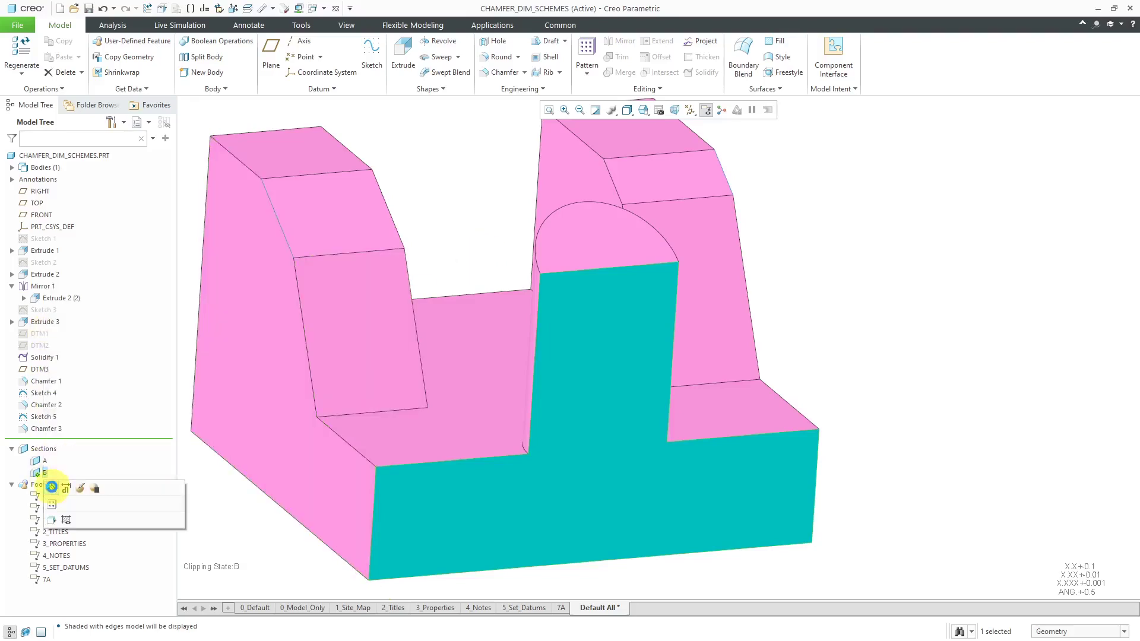
middle_drag(924, 364, 710, 364)
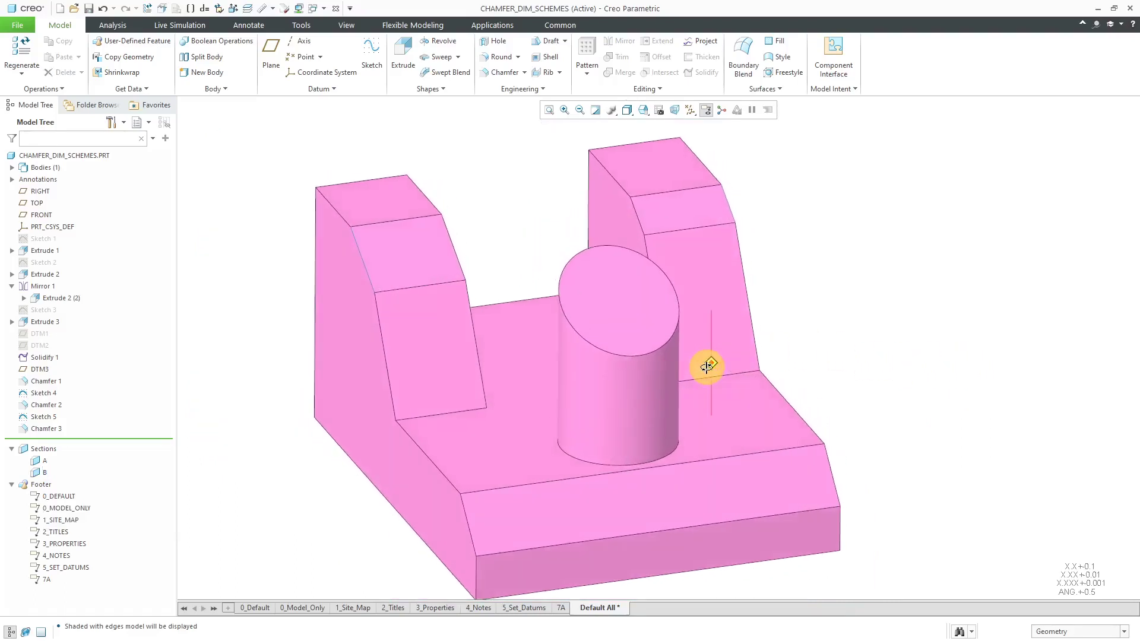
Start an edge chamfer on the slanted top edge of the cylinder.
click(657, 347)
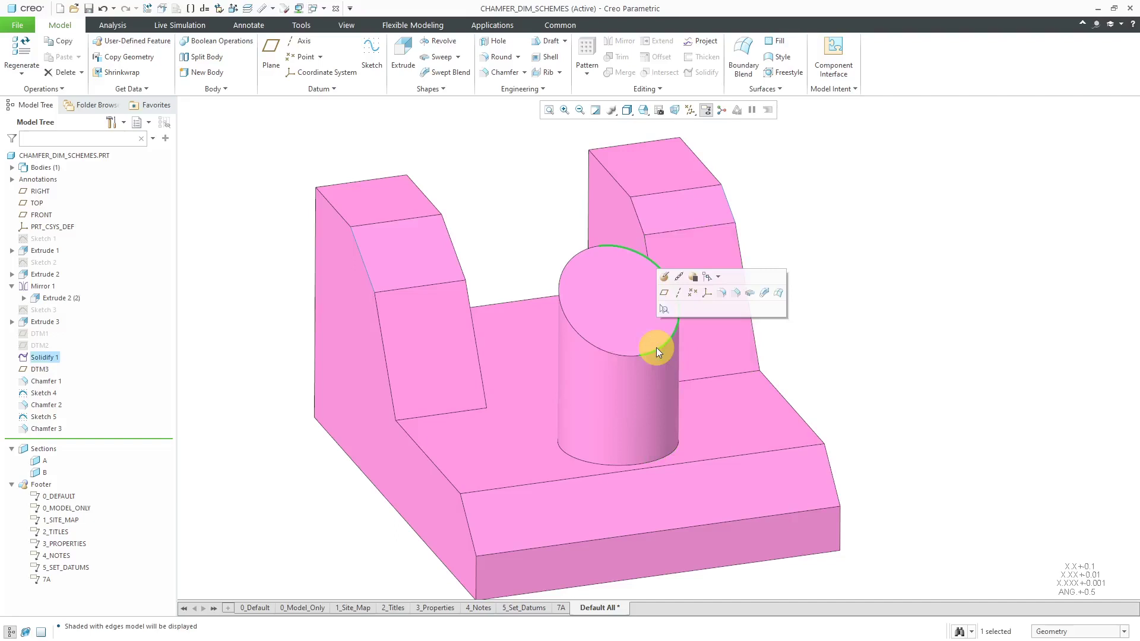
click(736, 294)
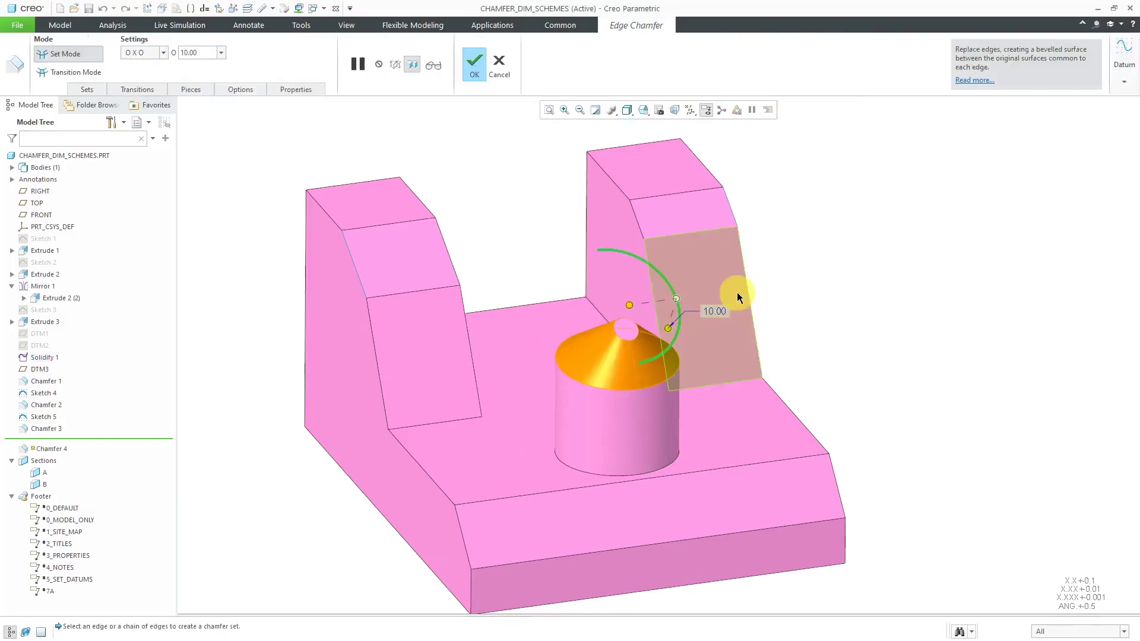
middle_drag(807, 368, 843, 407)
scroll(1007, 493, up, 2)
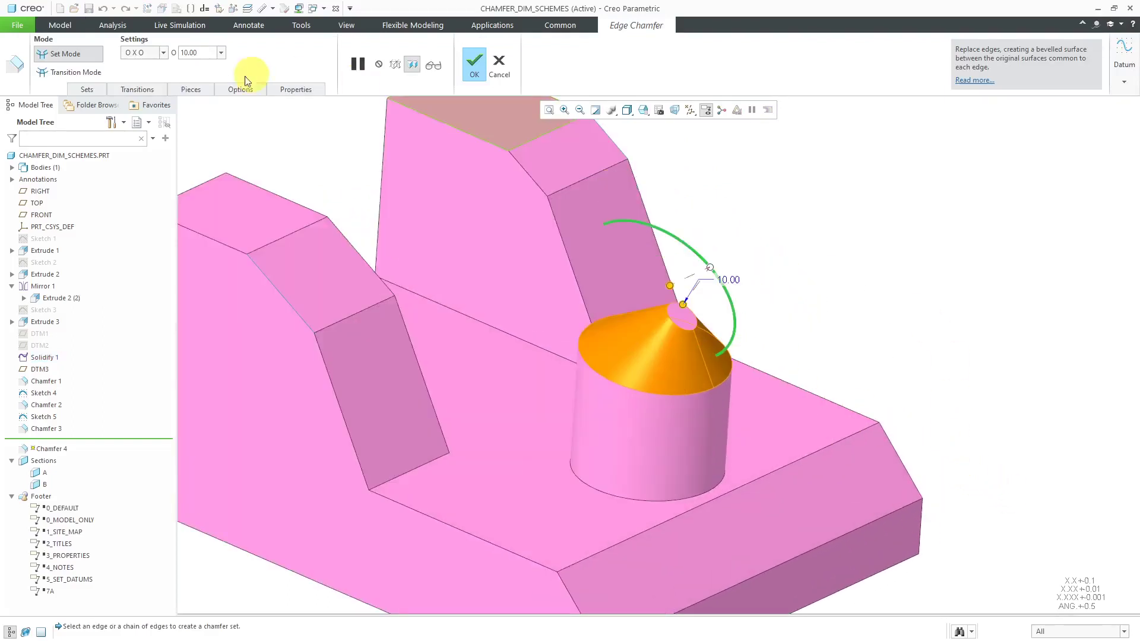
Change the chamfer set's creation method from Offset Surfaces to Tangent Distance and set its D x D value to 2.
click(91, 89)
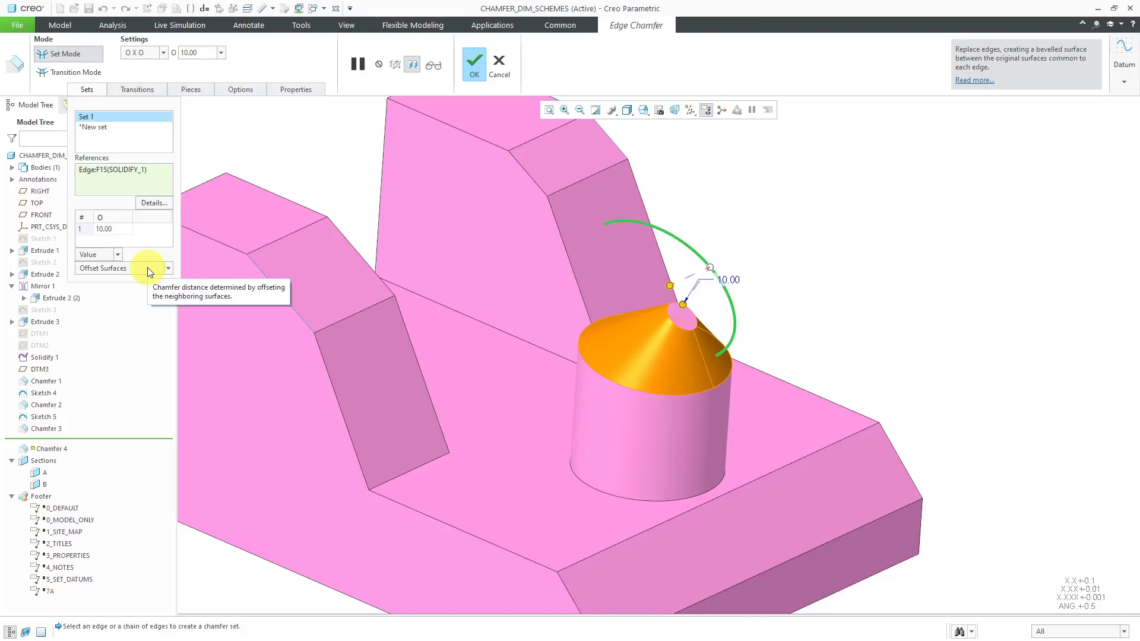
click(163, 52)
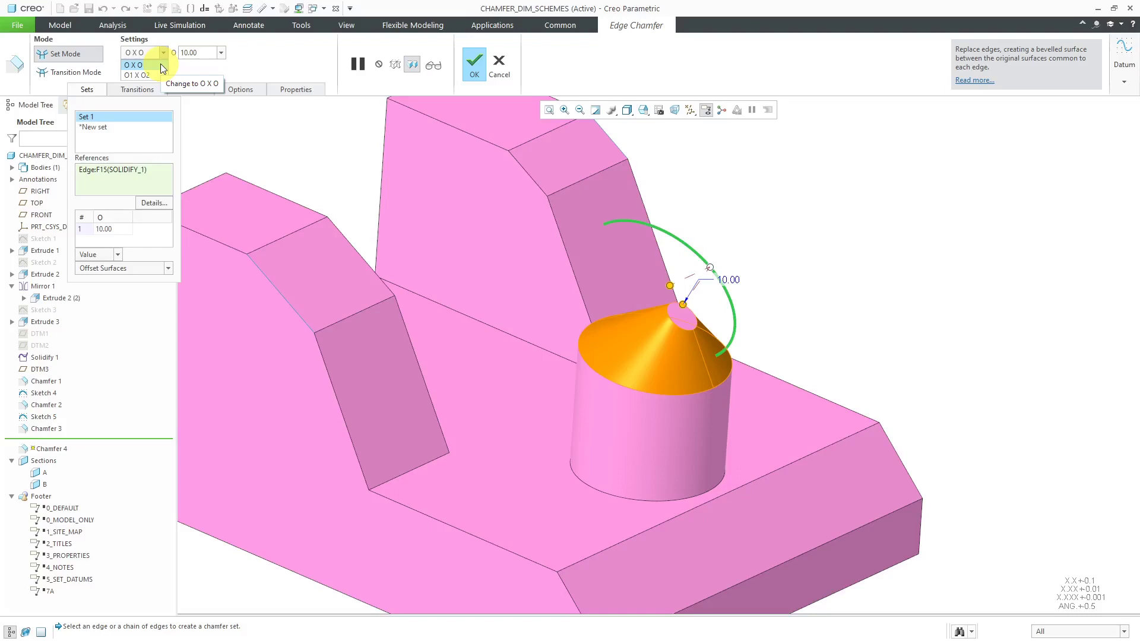
click(194, 73)
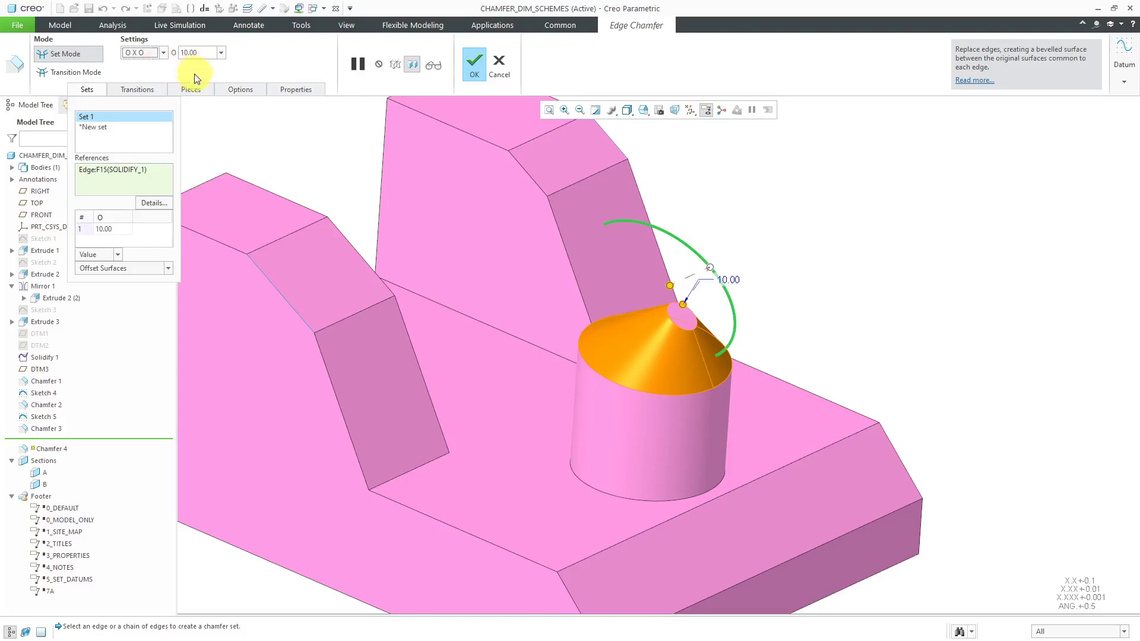
click(136, 268)
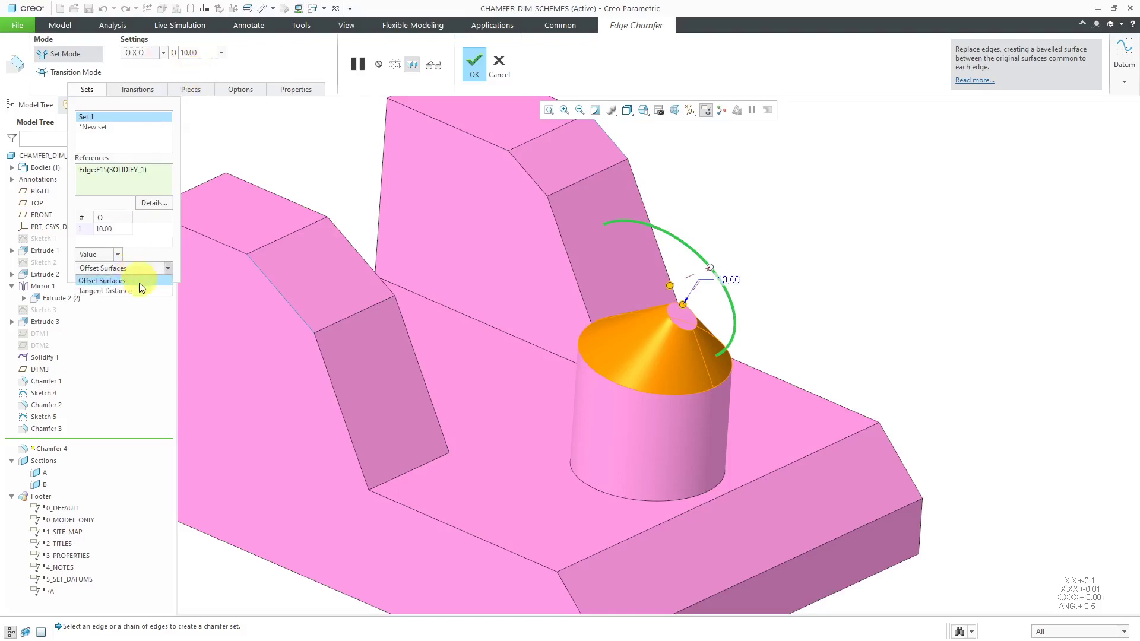
click(137, 291)
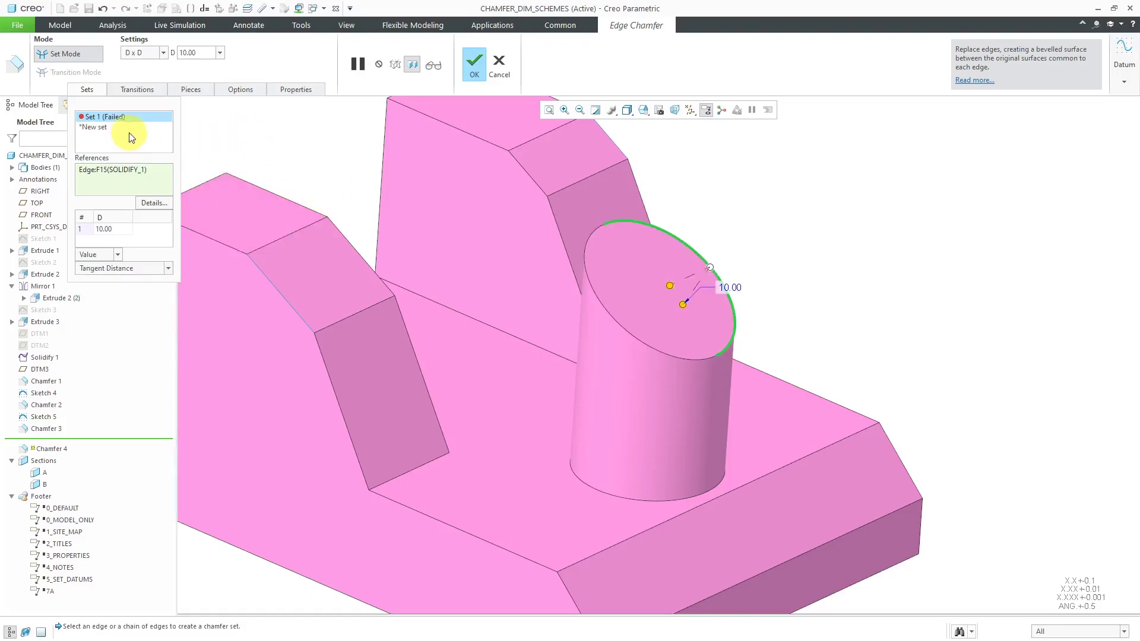
click(197, 53)
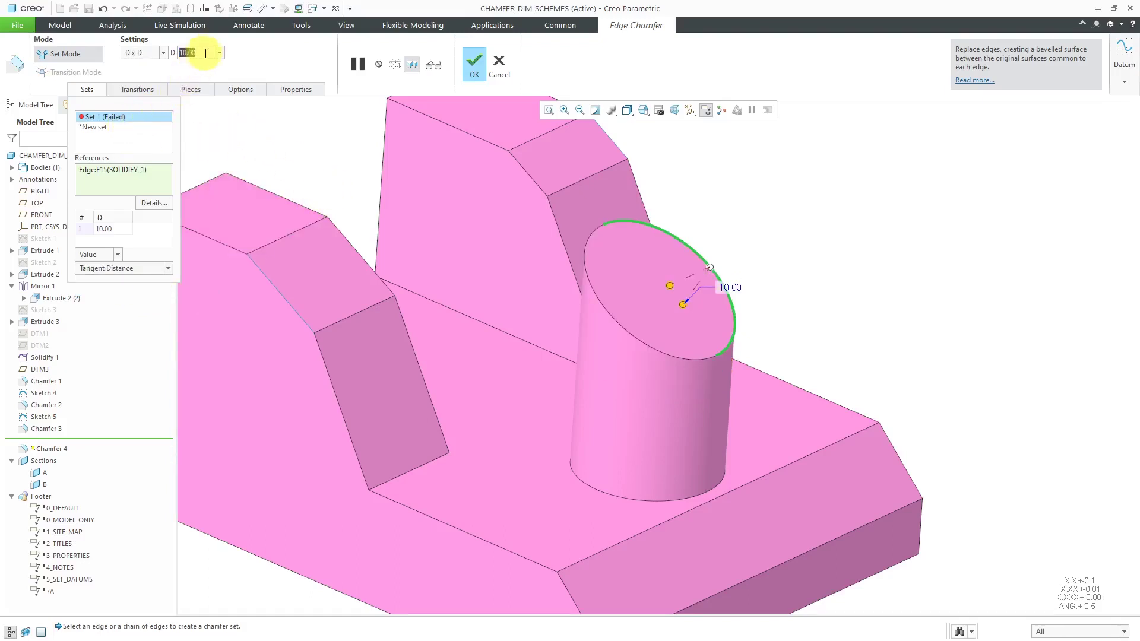
text(2)
key(Return)
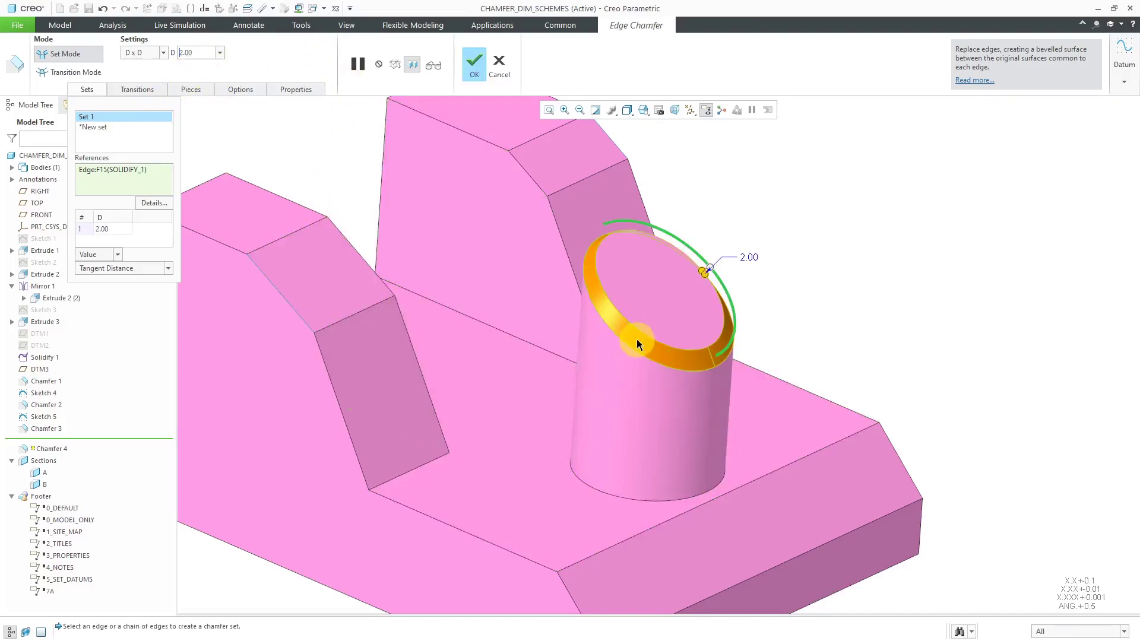
Check the available dimension schemes and set the cylinder chamfer's D value to 5.
click(163, 53)
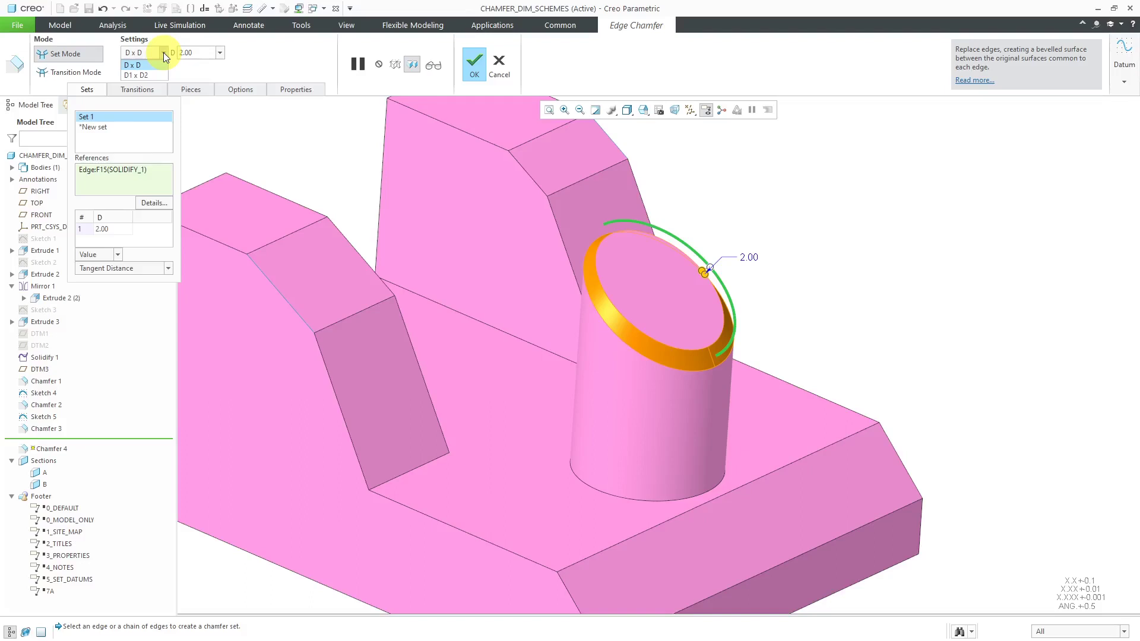
click(203, 52)
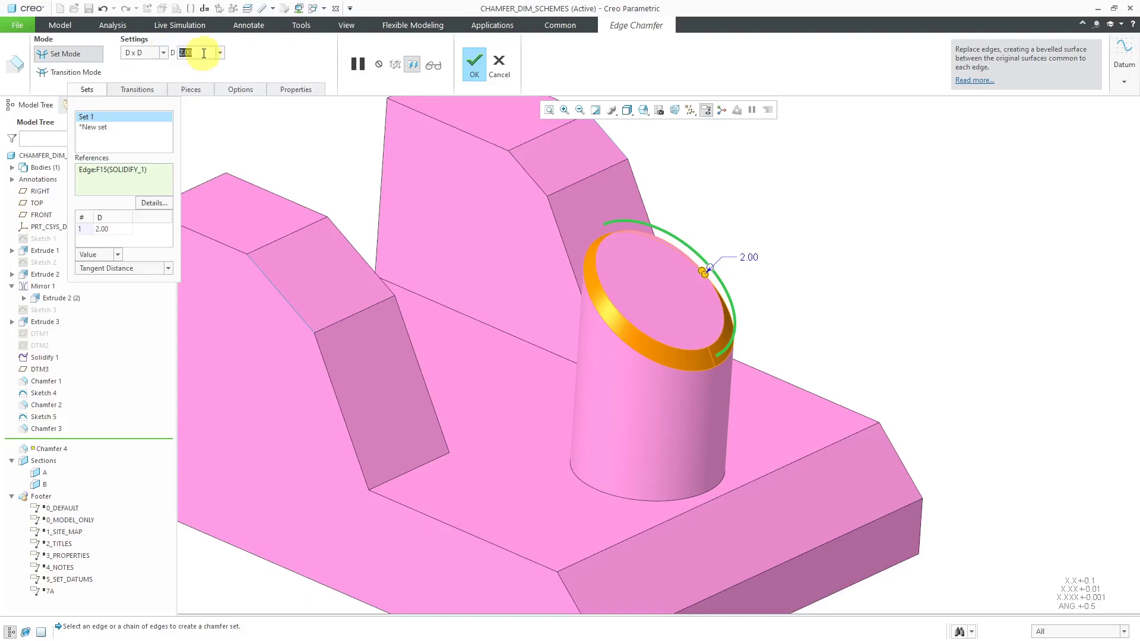
text(5)
key(Return)
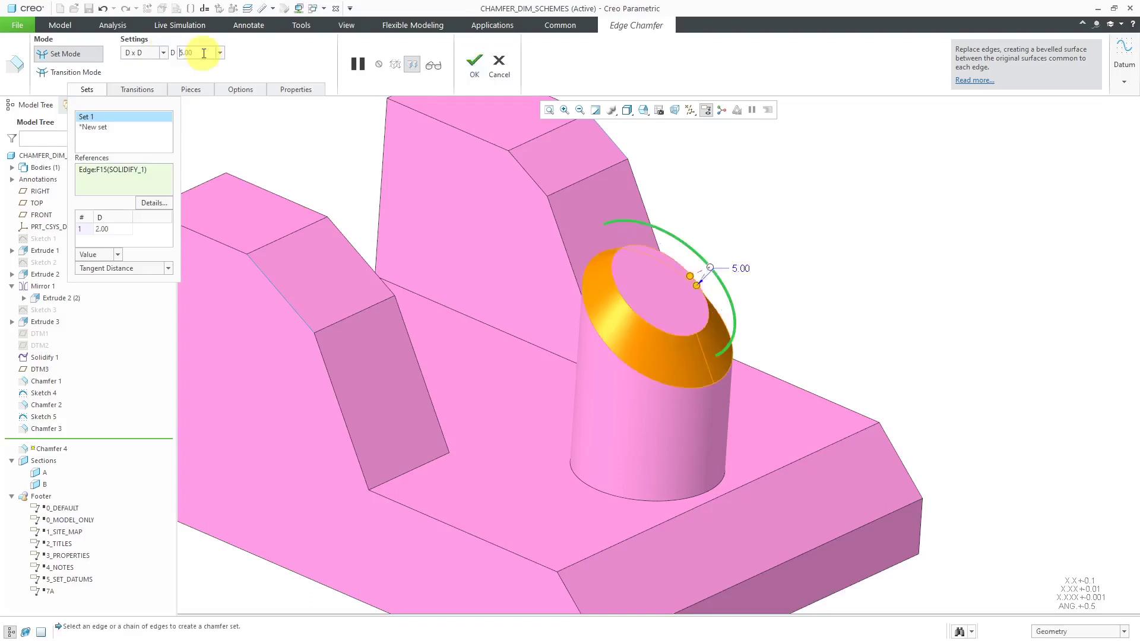
Try a D value of 8 for the Tangent Distance chamfer on the cylinder's slanted top edge.
click(204, 53)
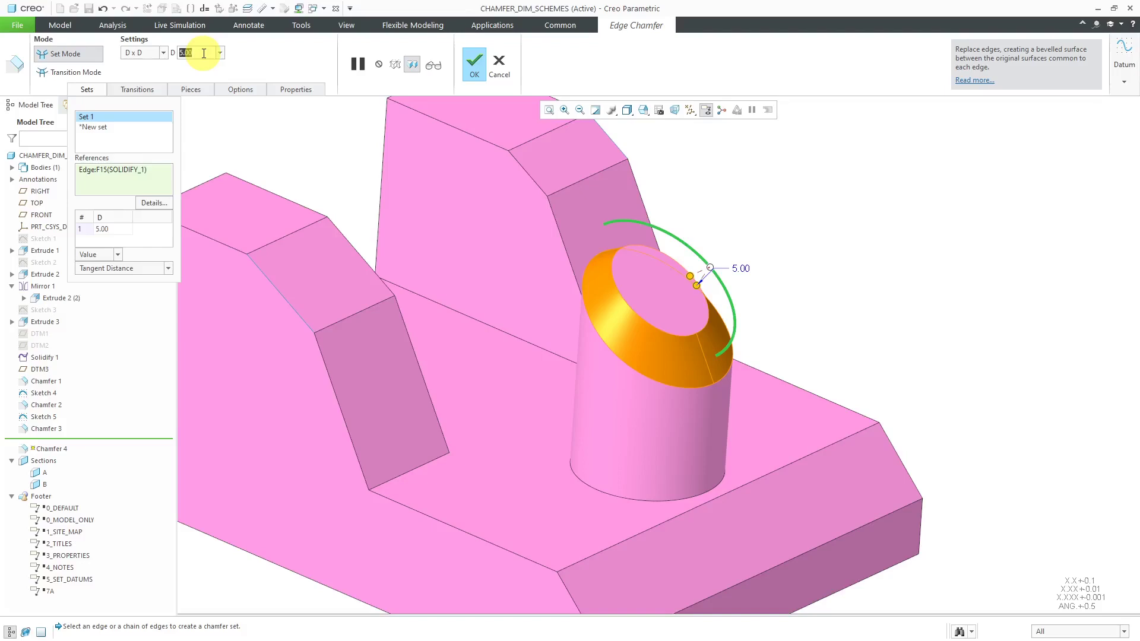
text(8)
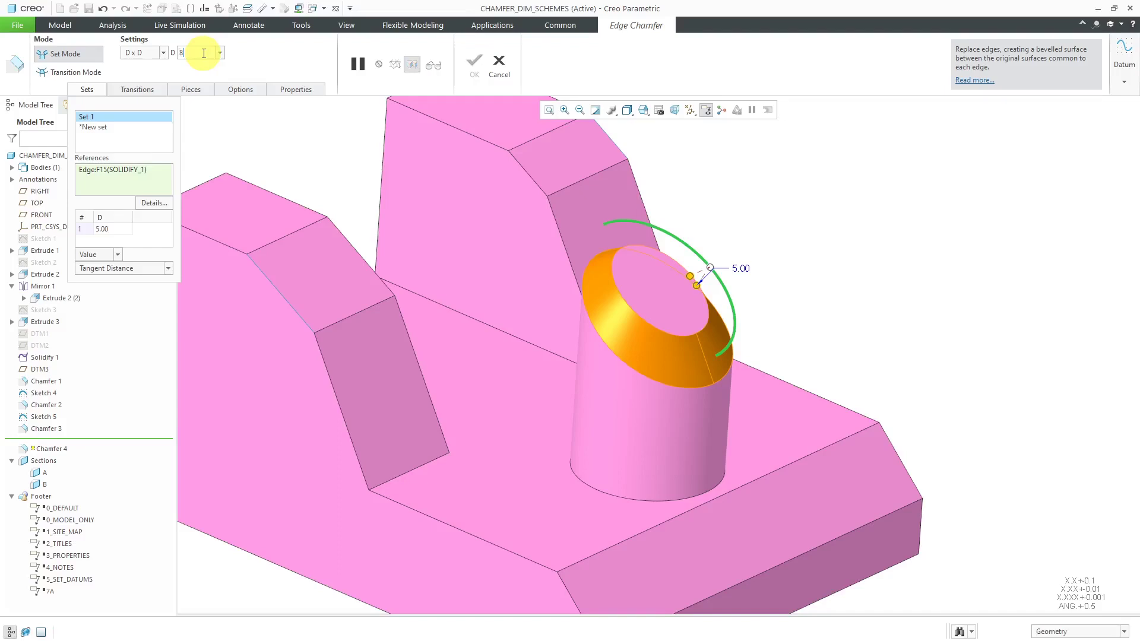
key(Return)
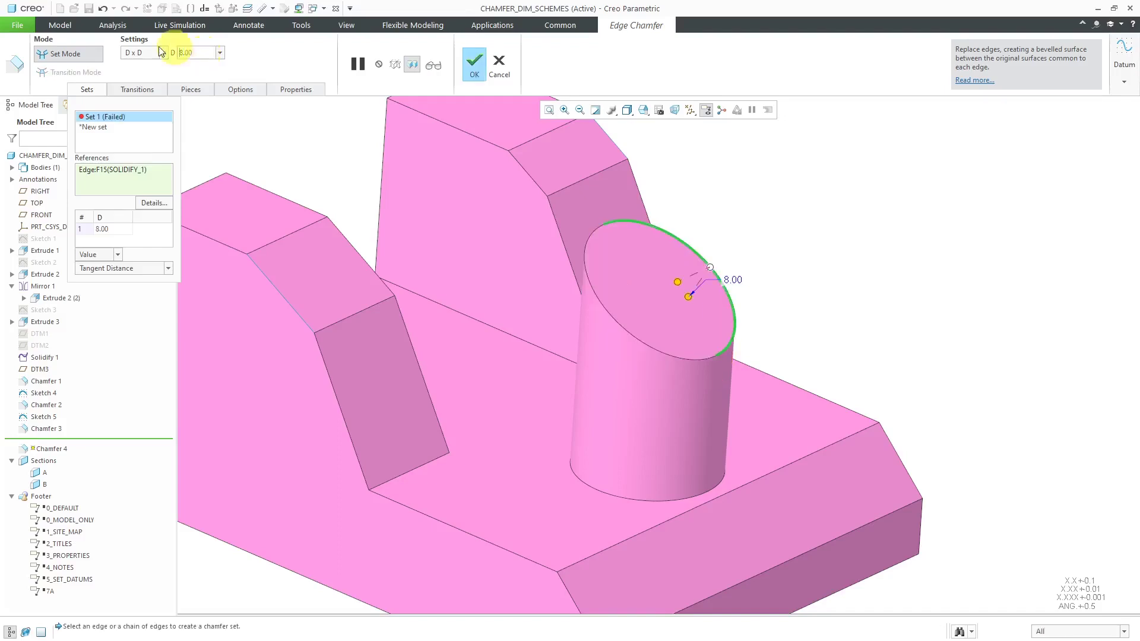
Set the cylinder chamfer's D value to 7 and examine the chamfer's inner boundary up close.
double_click(202, 52)
text(7)
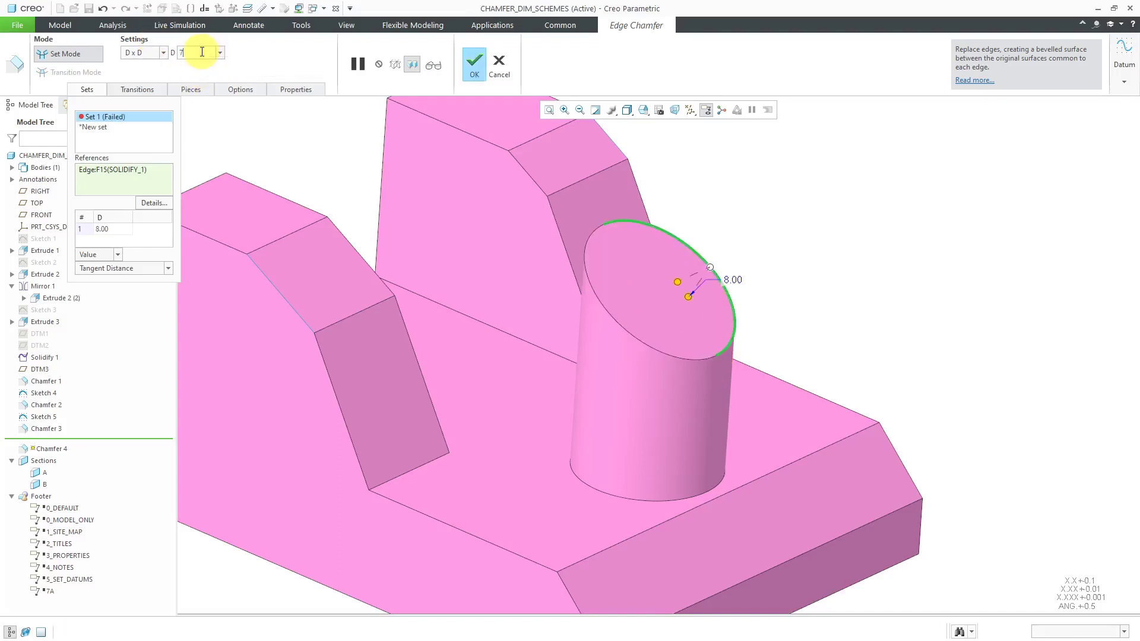
key(Return)
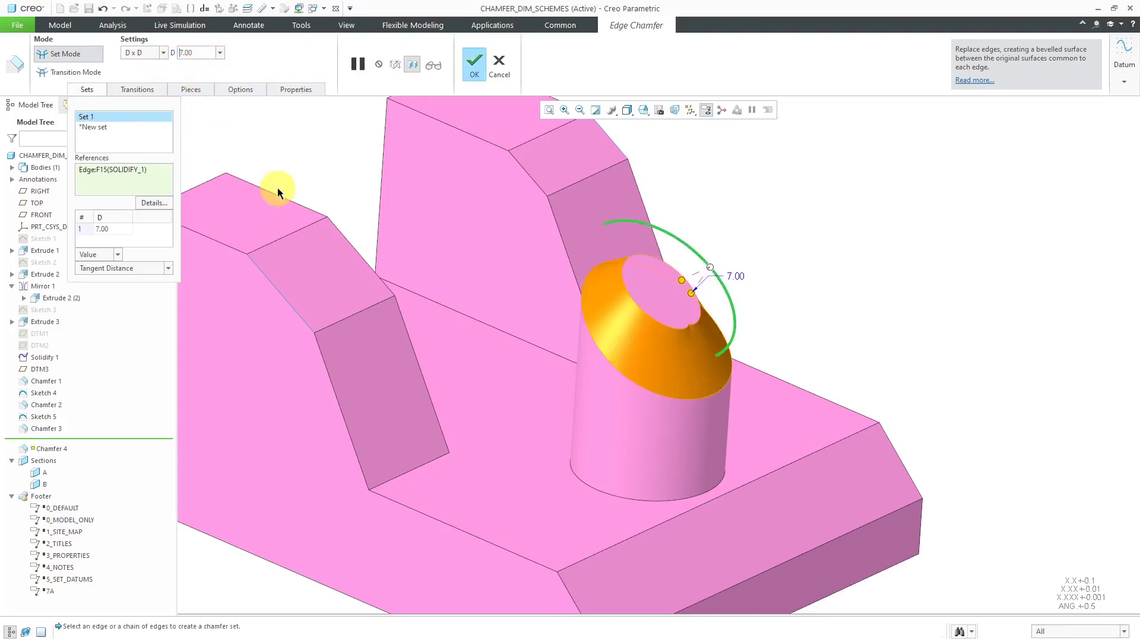
scroll(749, 343, up, 10)
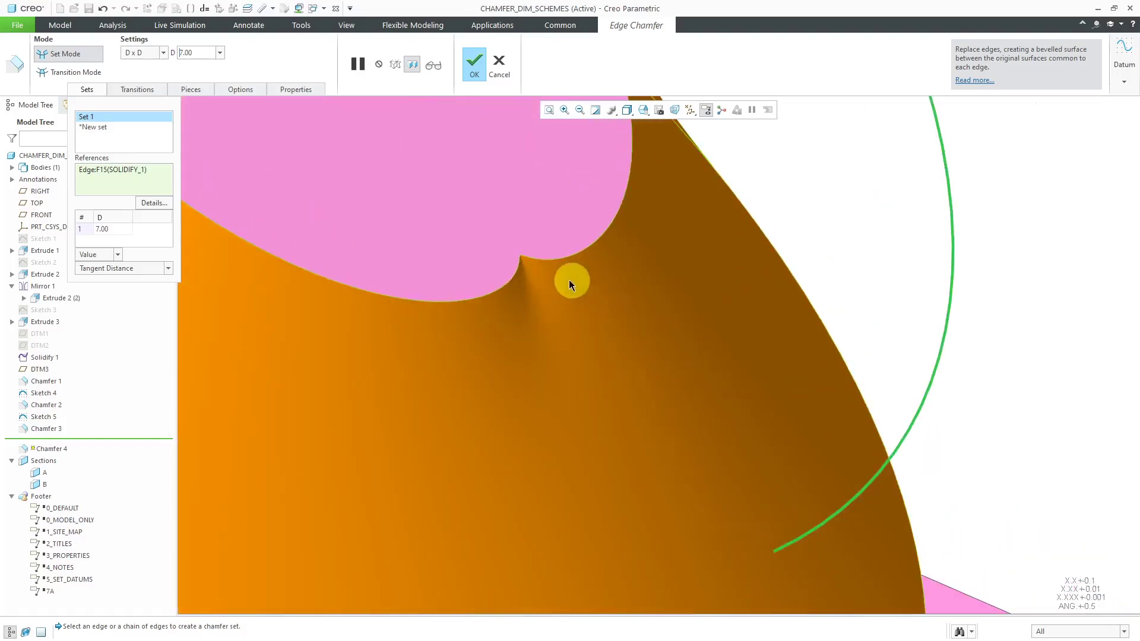
scroll(641, 358, down, 10)
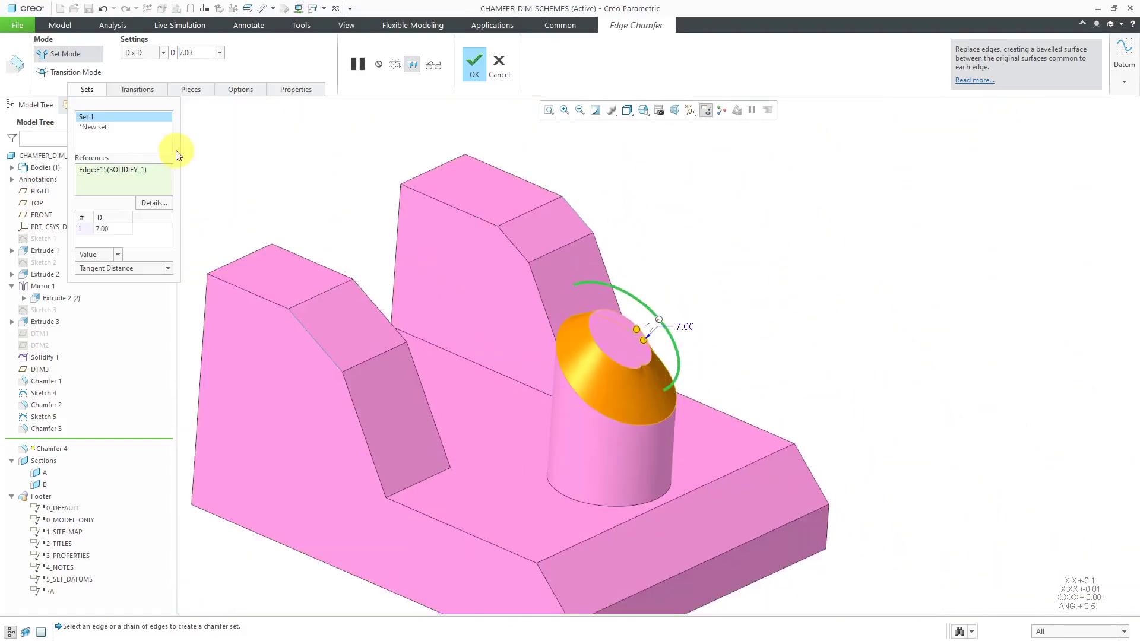
Switch the cylinder chamfer's creation method to Offset Surfaces and inspect the resulting chamfer surface.
click(143, 274)
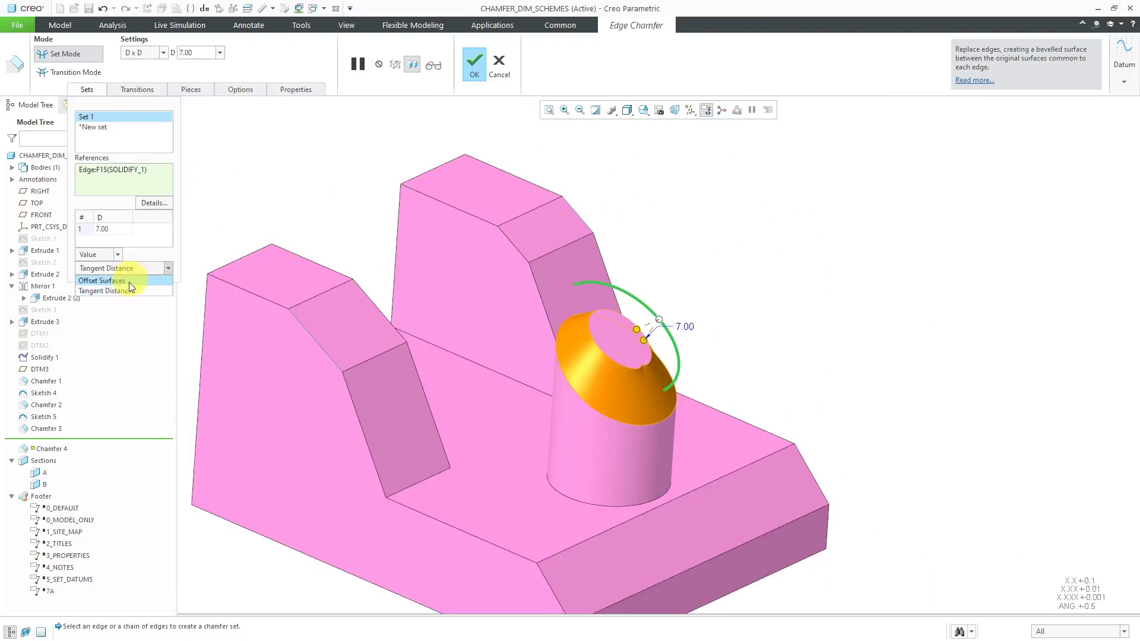
click(128, 283)
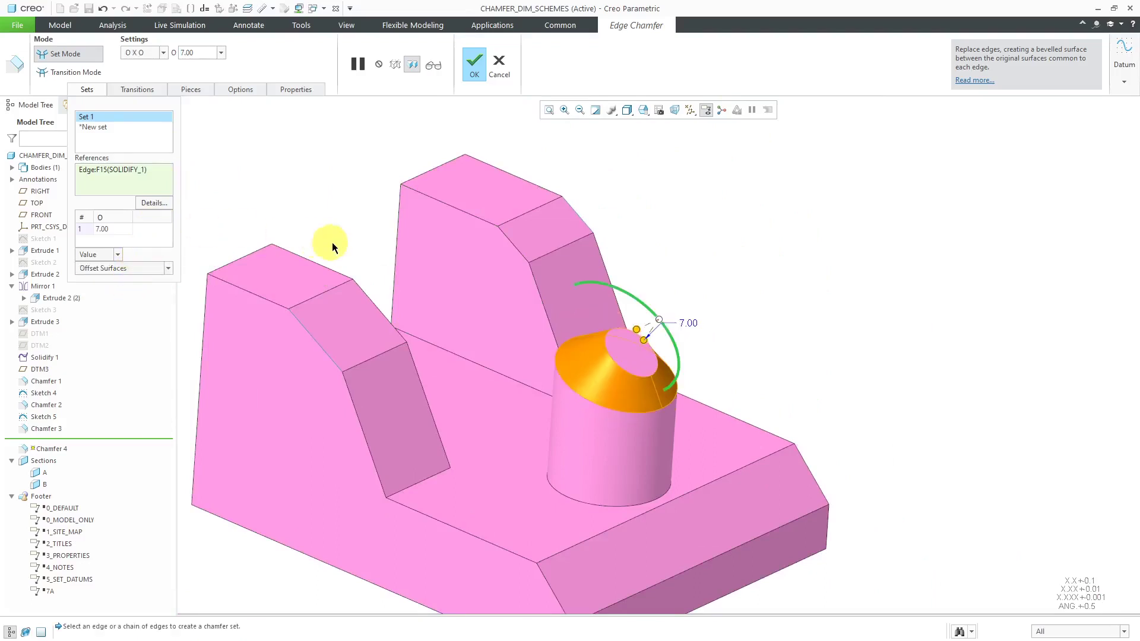
scroll(639, 380, up, 8)
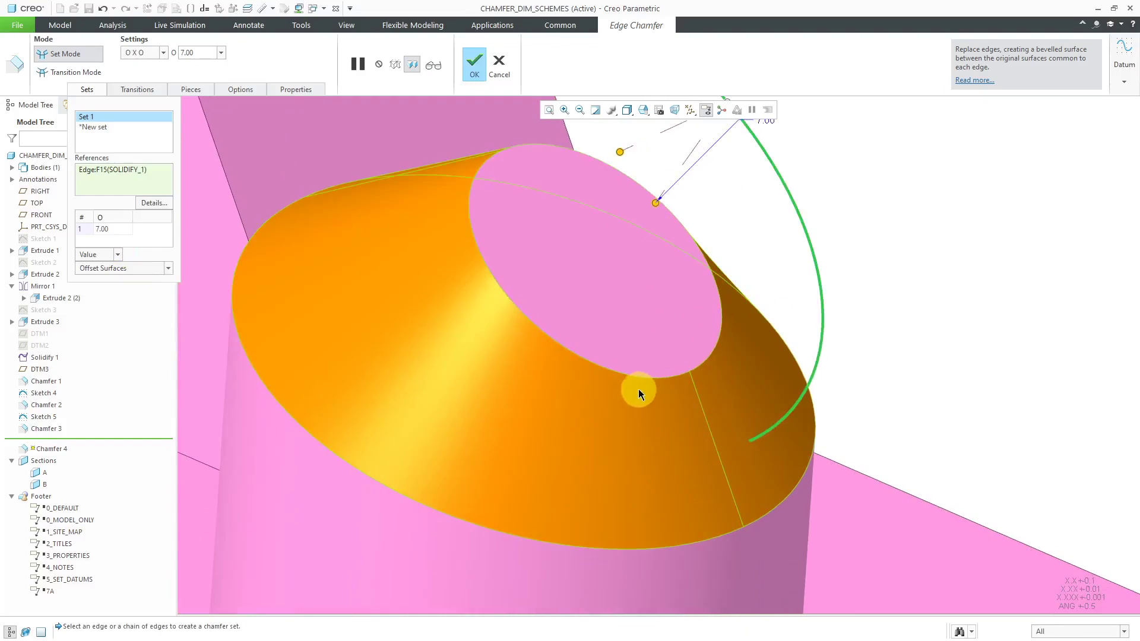
scroll(641, 400, down, 8)
Set the O value of the cylinder's O x O chamfer to 10.
double_click(196, 55)
text(10)
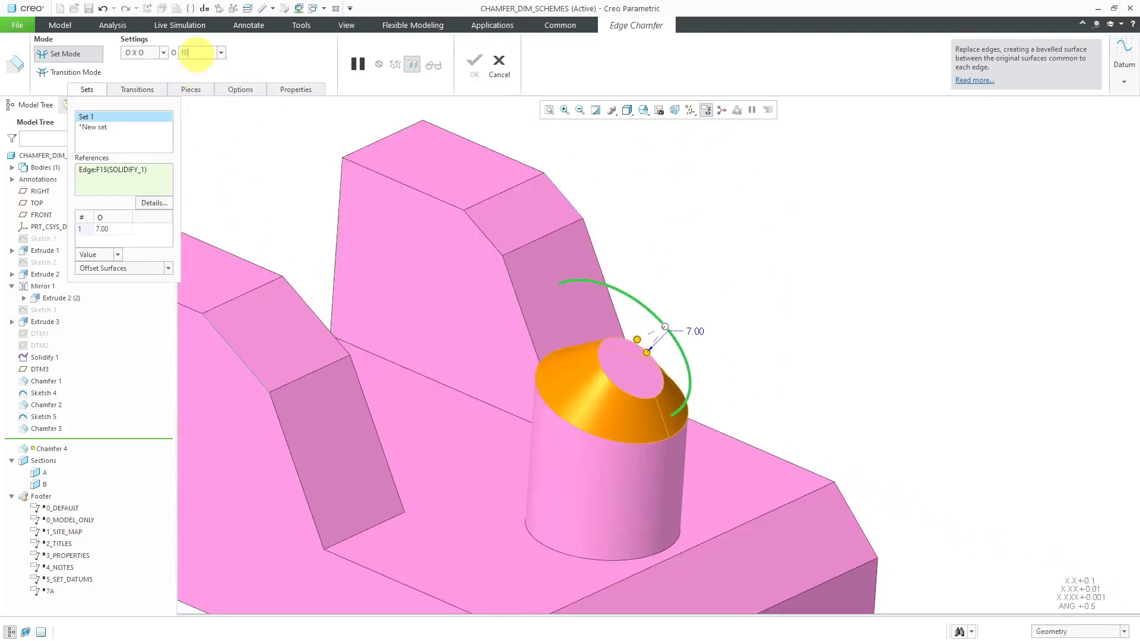
key(Return)
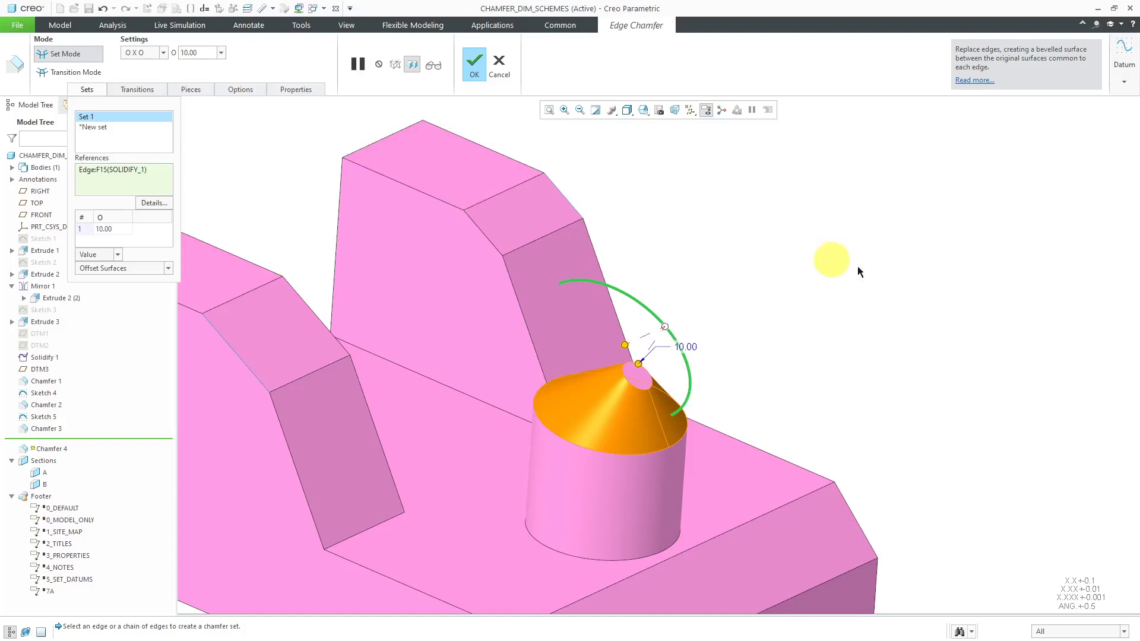
scroll(904, 279, up, 3)
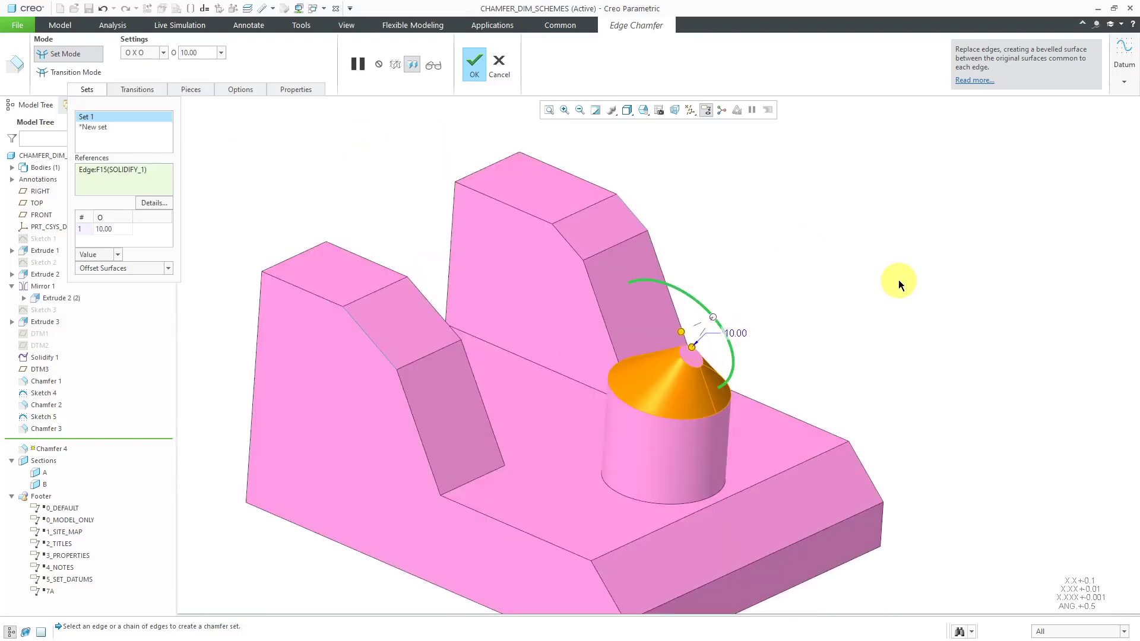